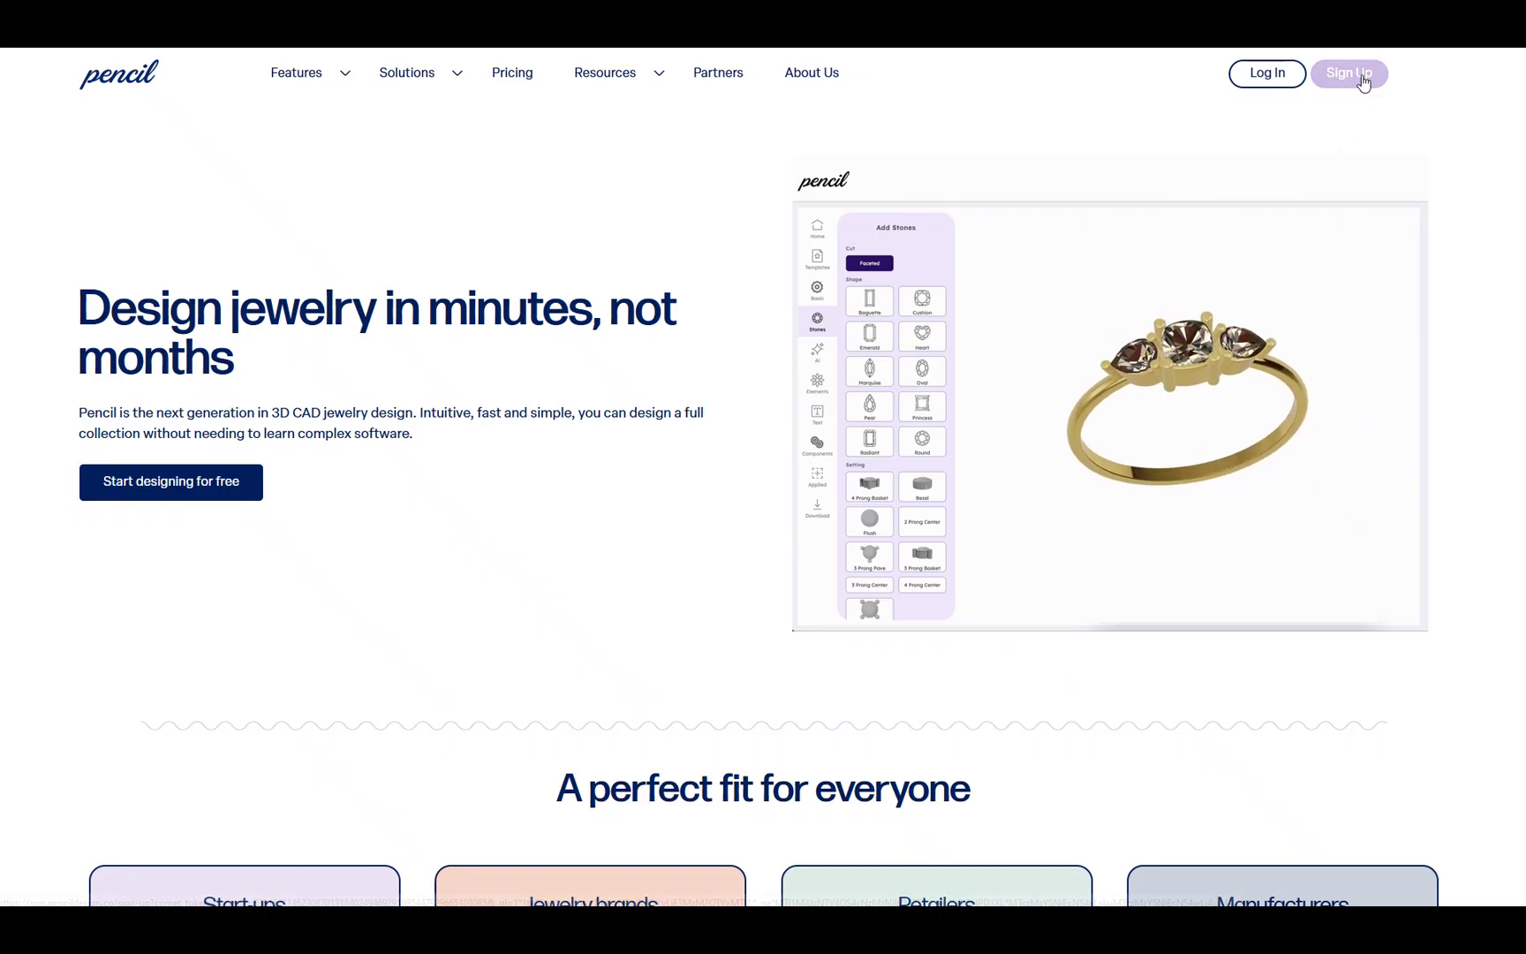
Step: Start a free Pencil account and enter the user's first and last name
left_click(249, 484)
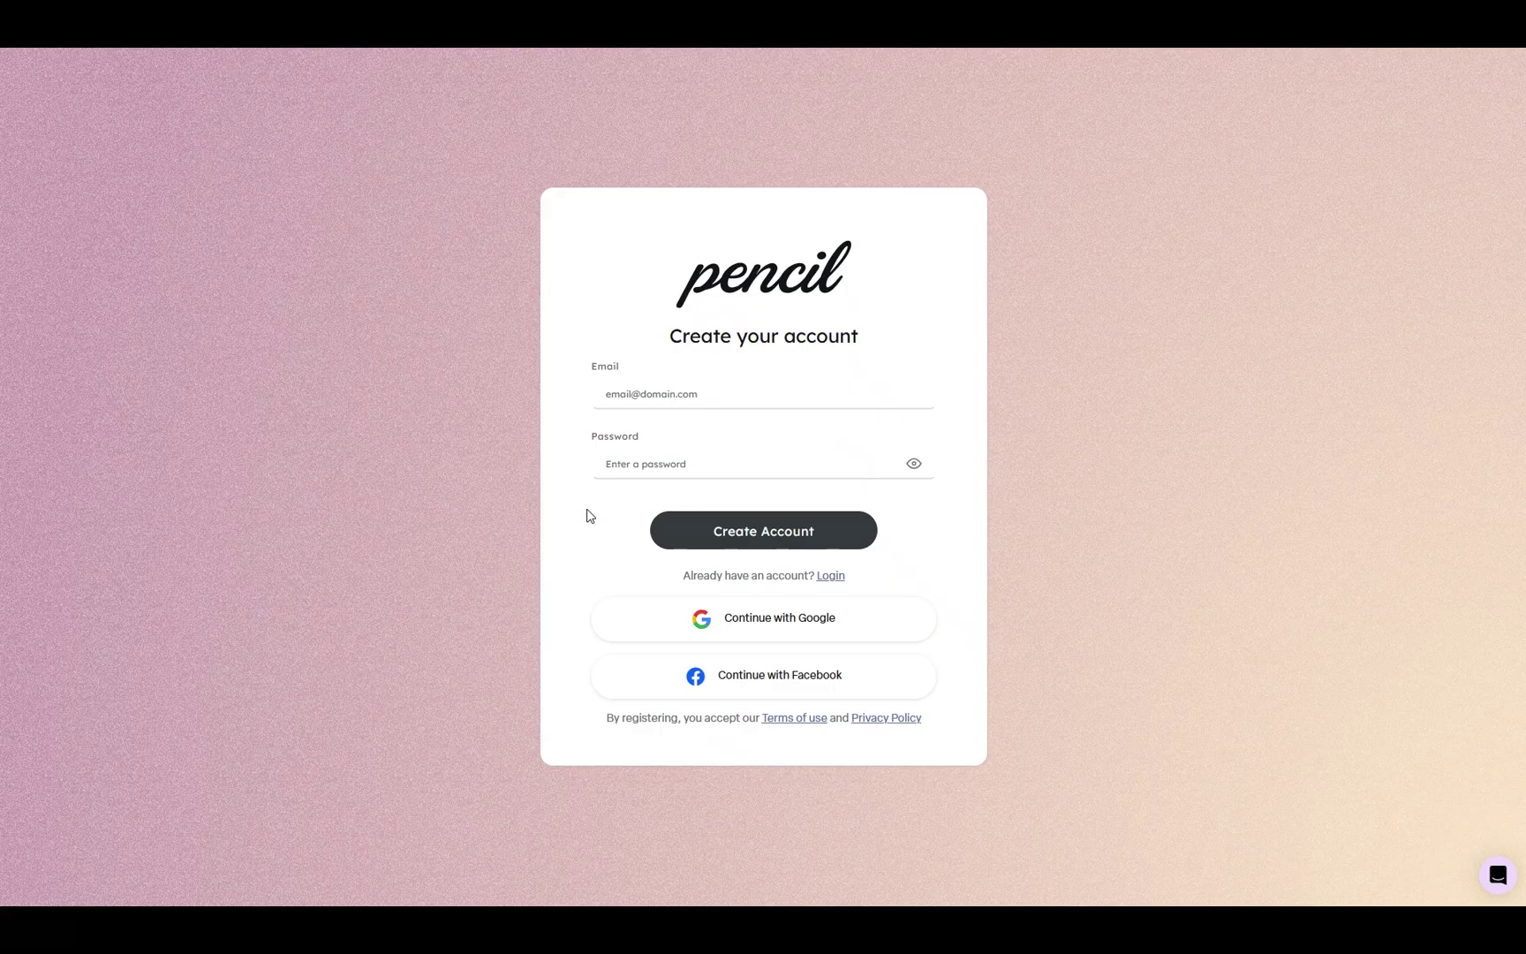
key("super+shift+p")
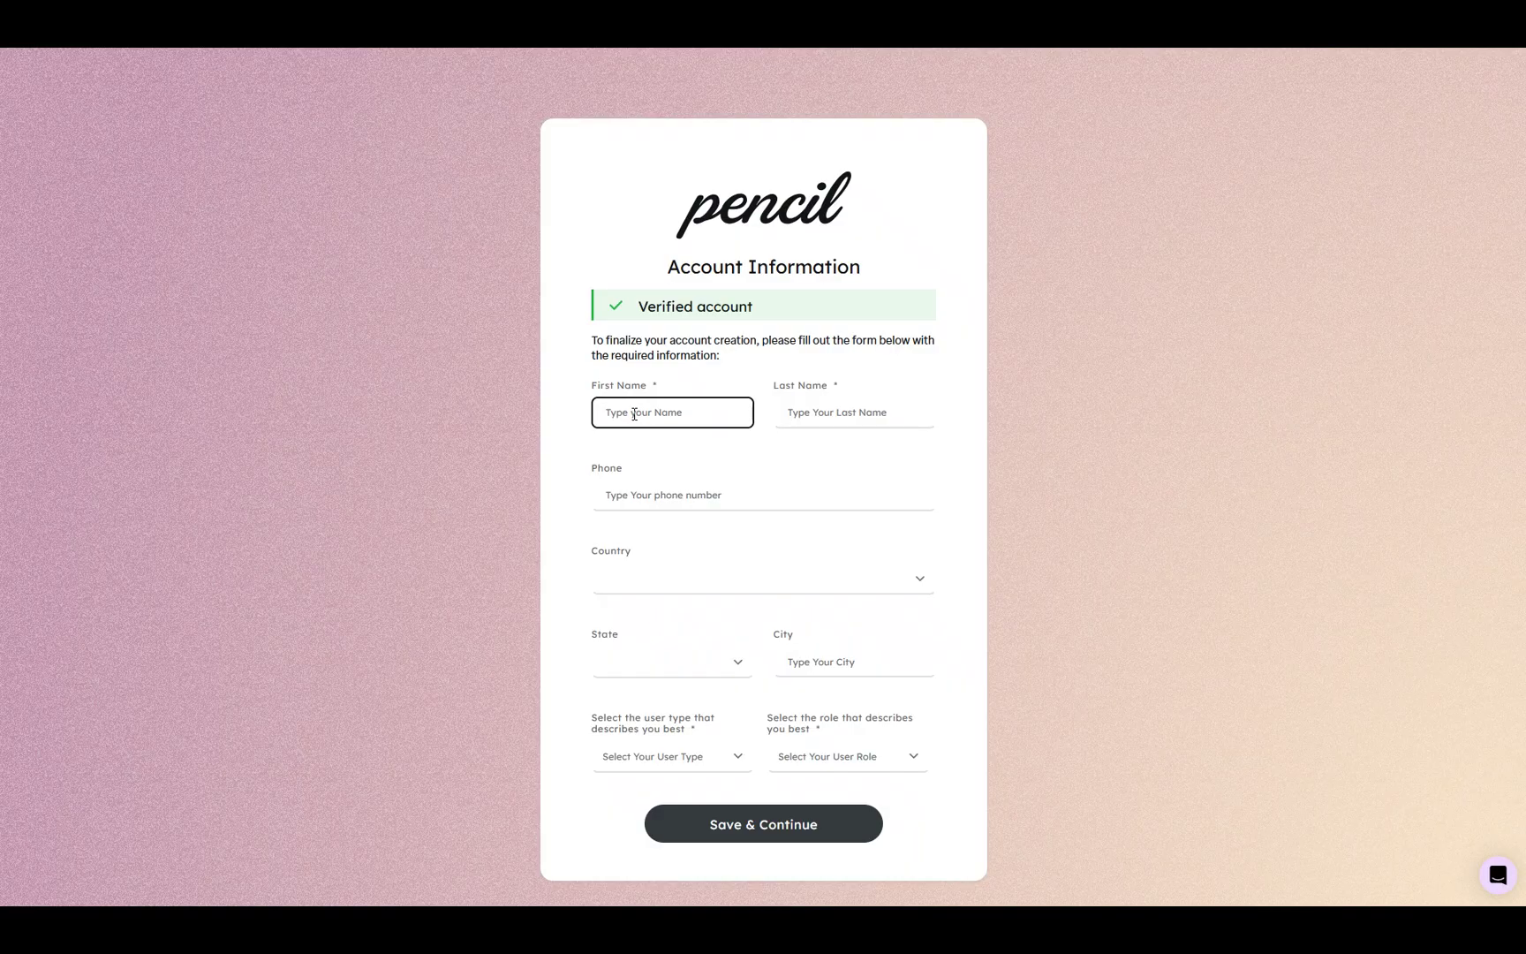
type("Louis")
key("Tab")
type("Wi")
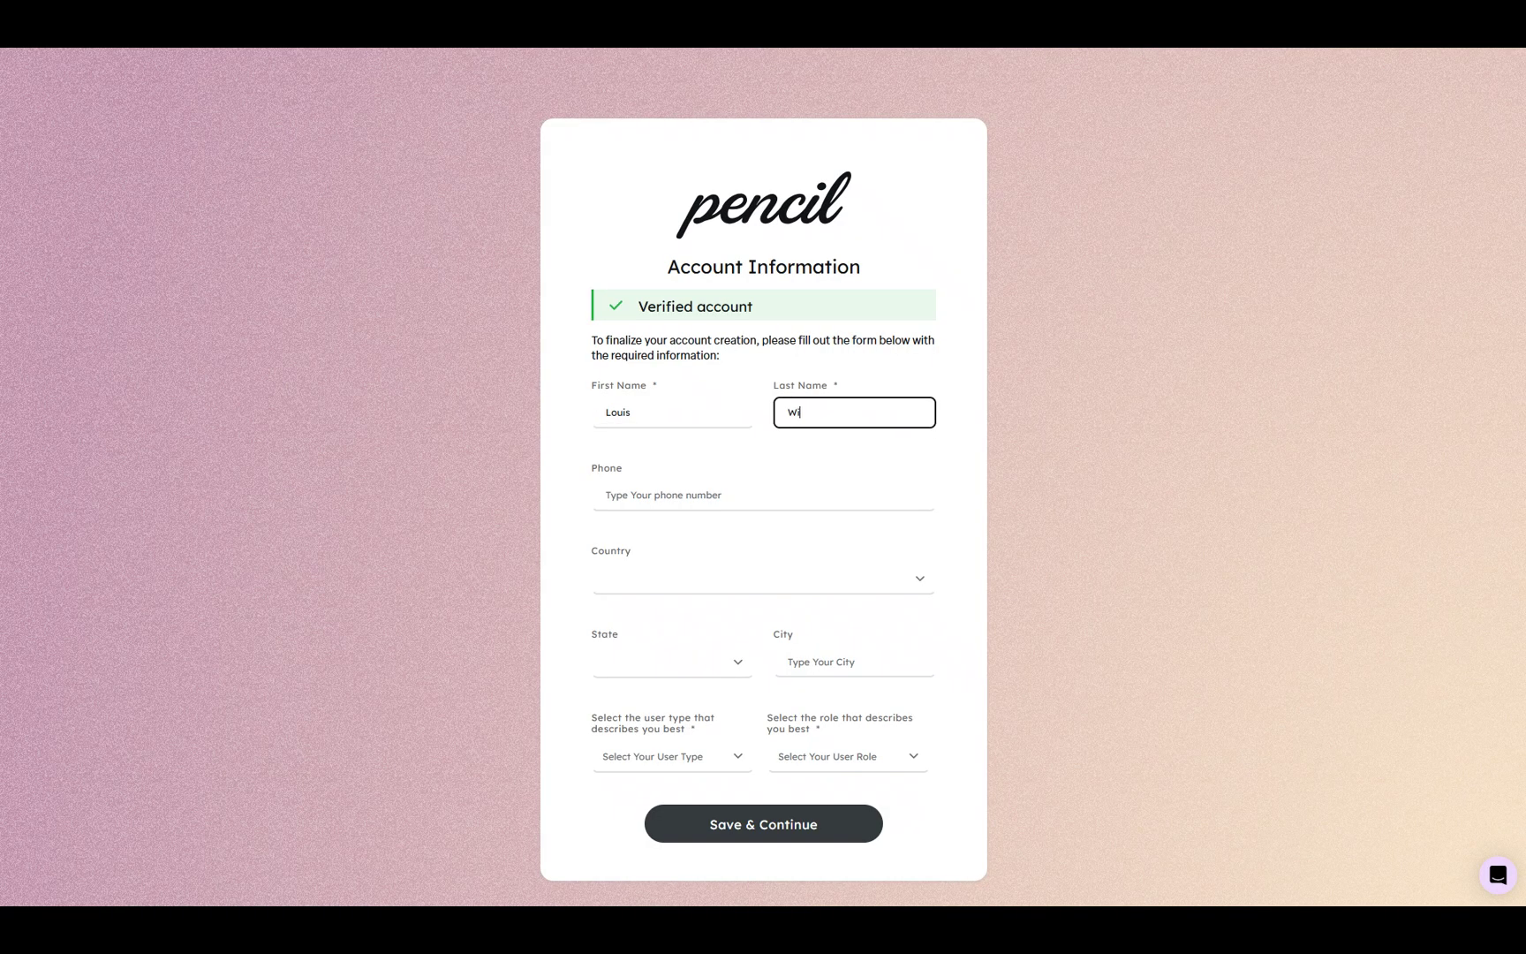
type("nston the second")
key("Tab")
key("Tab")
key("Tab")
key("Tab")
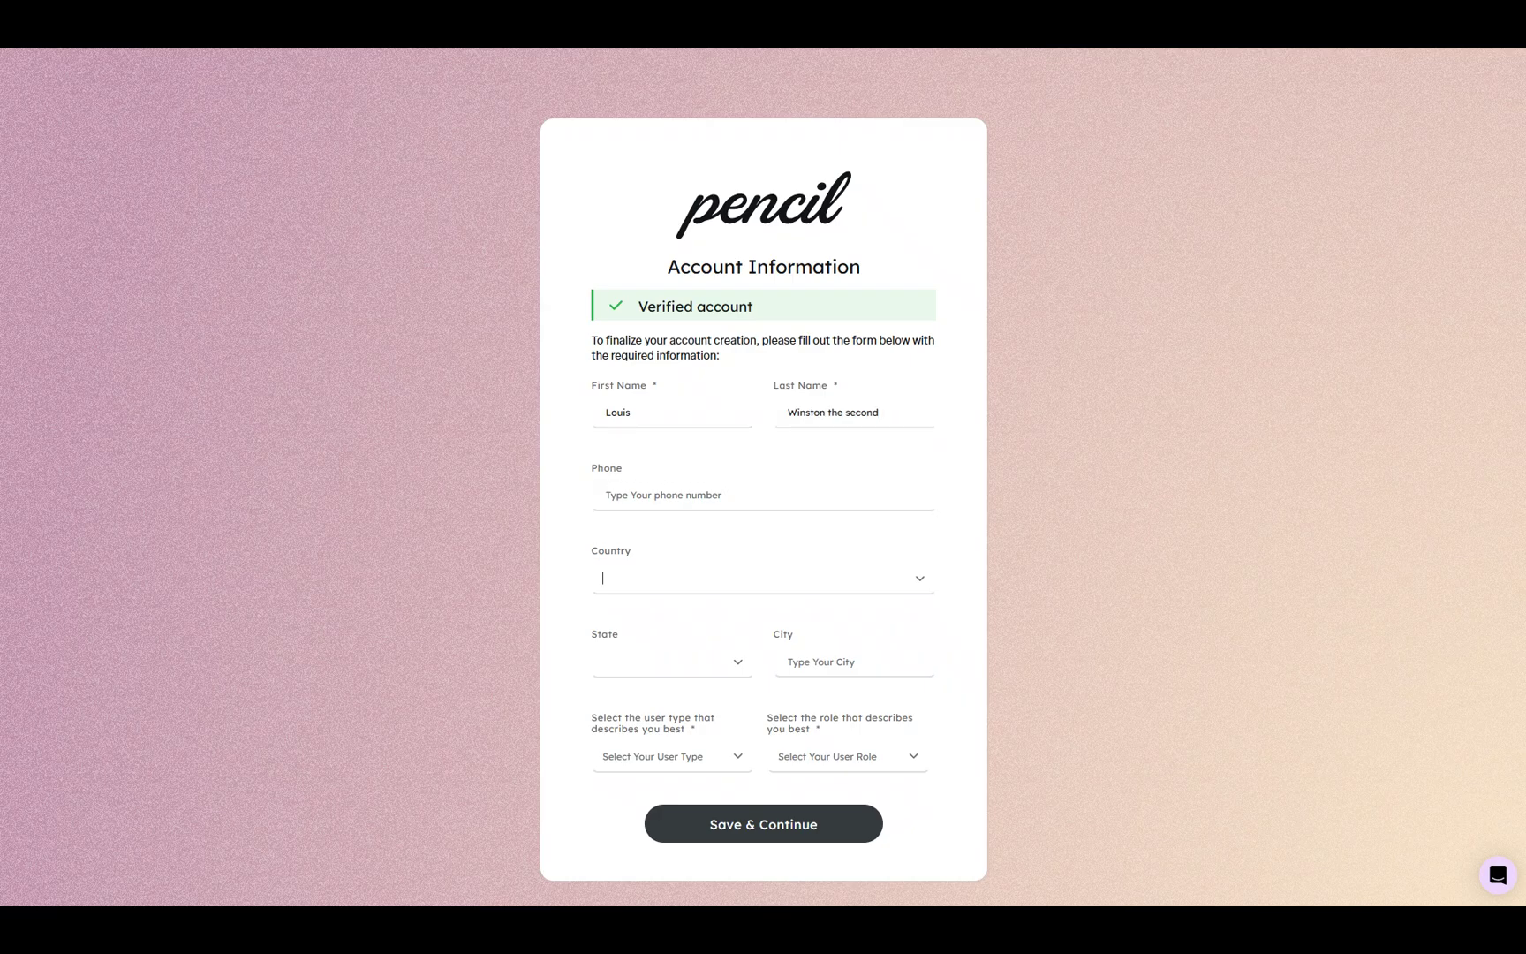
key("Tab")
Step: Set user type to Start Up Jewelry Business and role to Production, then save
left_click(722, 768)
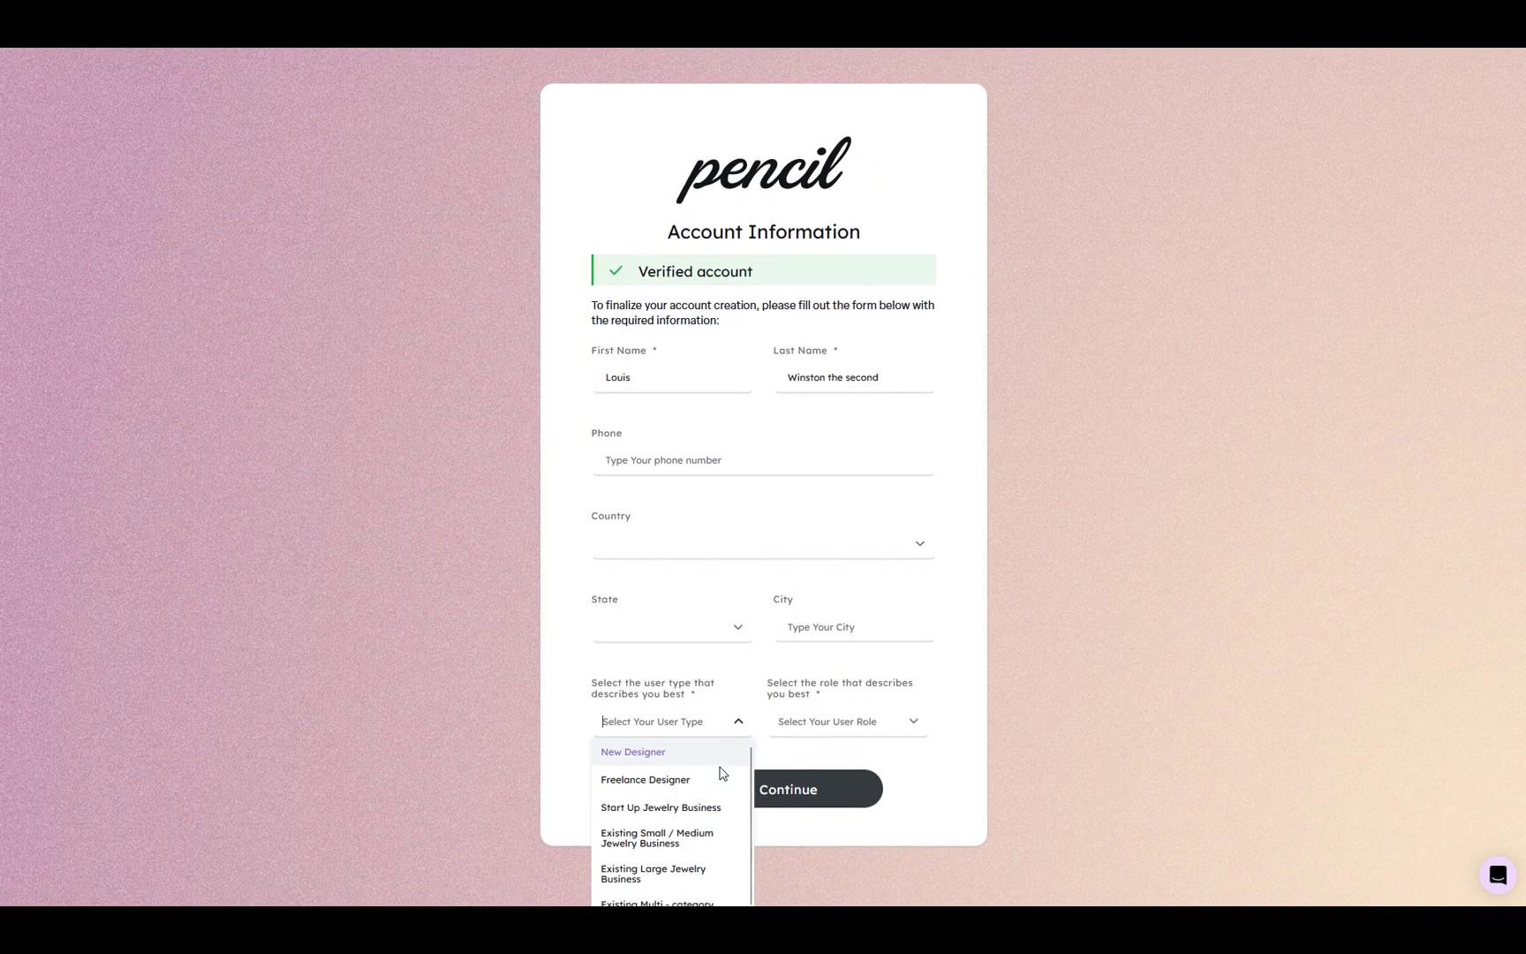
left_click(682, 799)
left_click(882, 715)
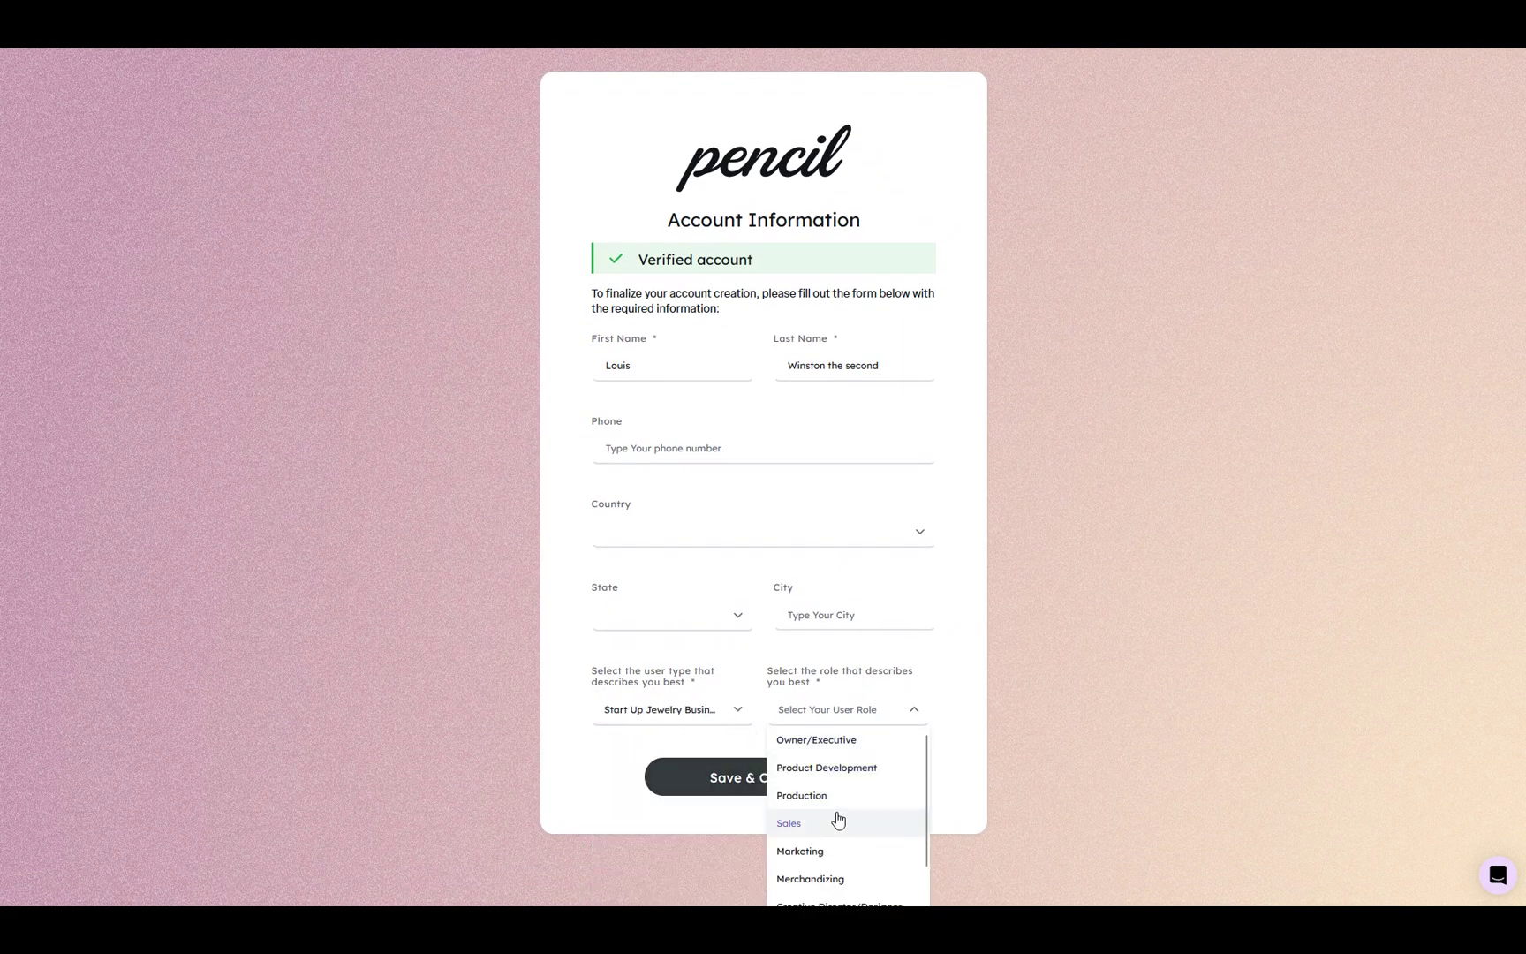
left_click(834, 797)
left_click(780, 790)
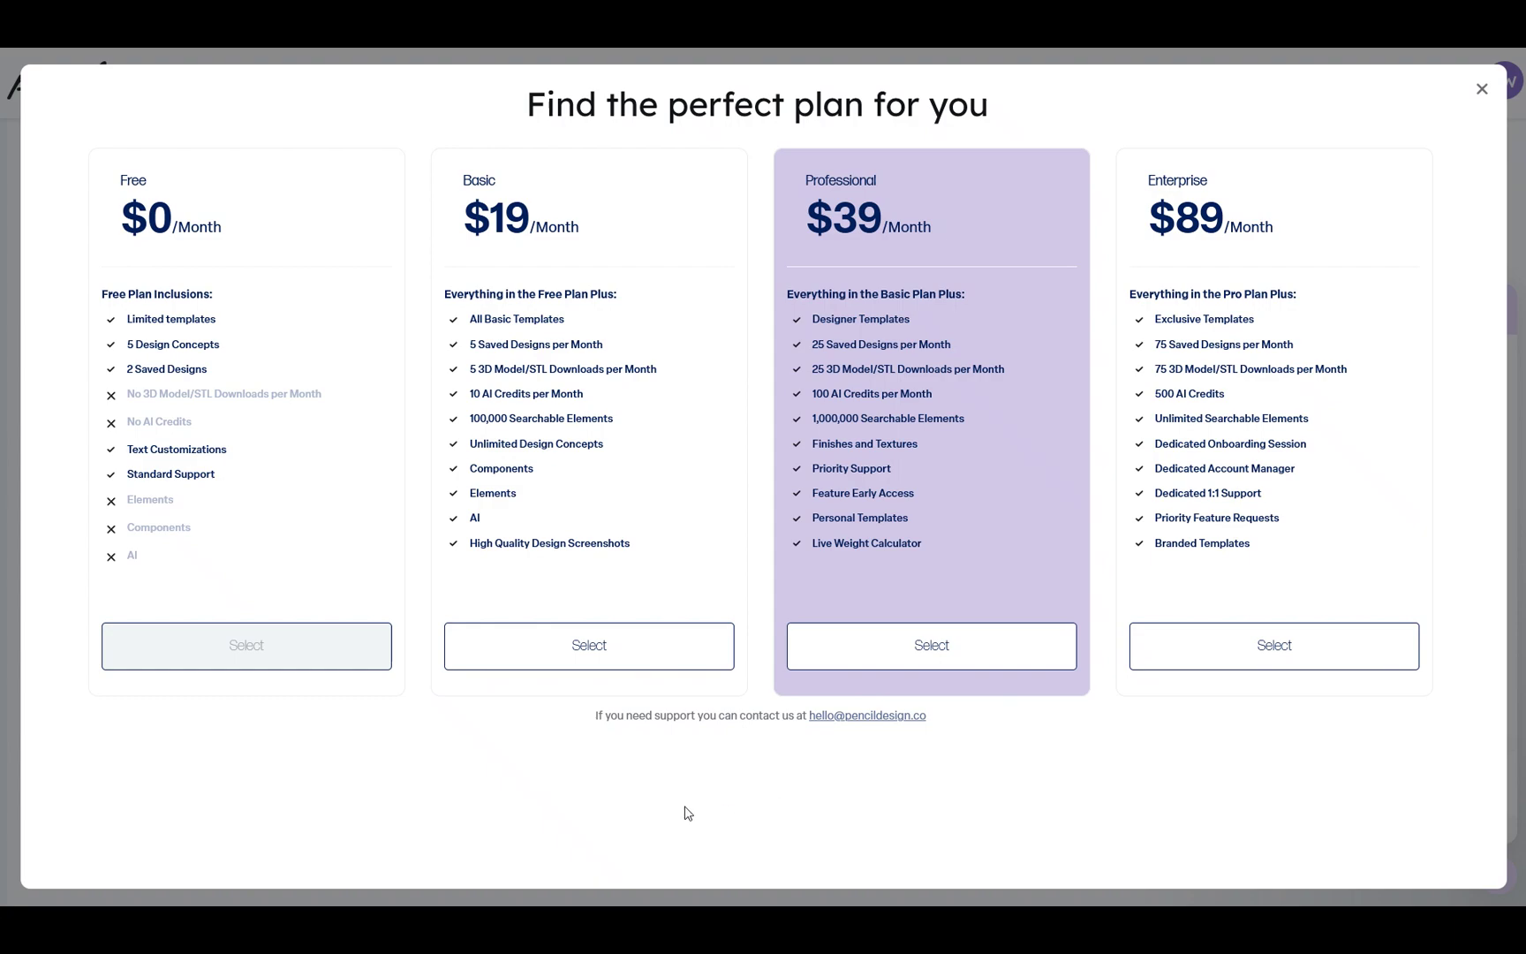
Step: Close the pricing plans offer to reach the My designs dashboard
left_click(1481, 91)
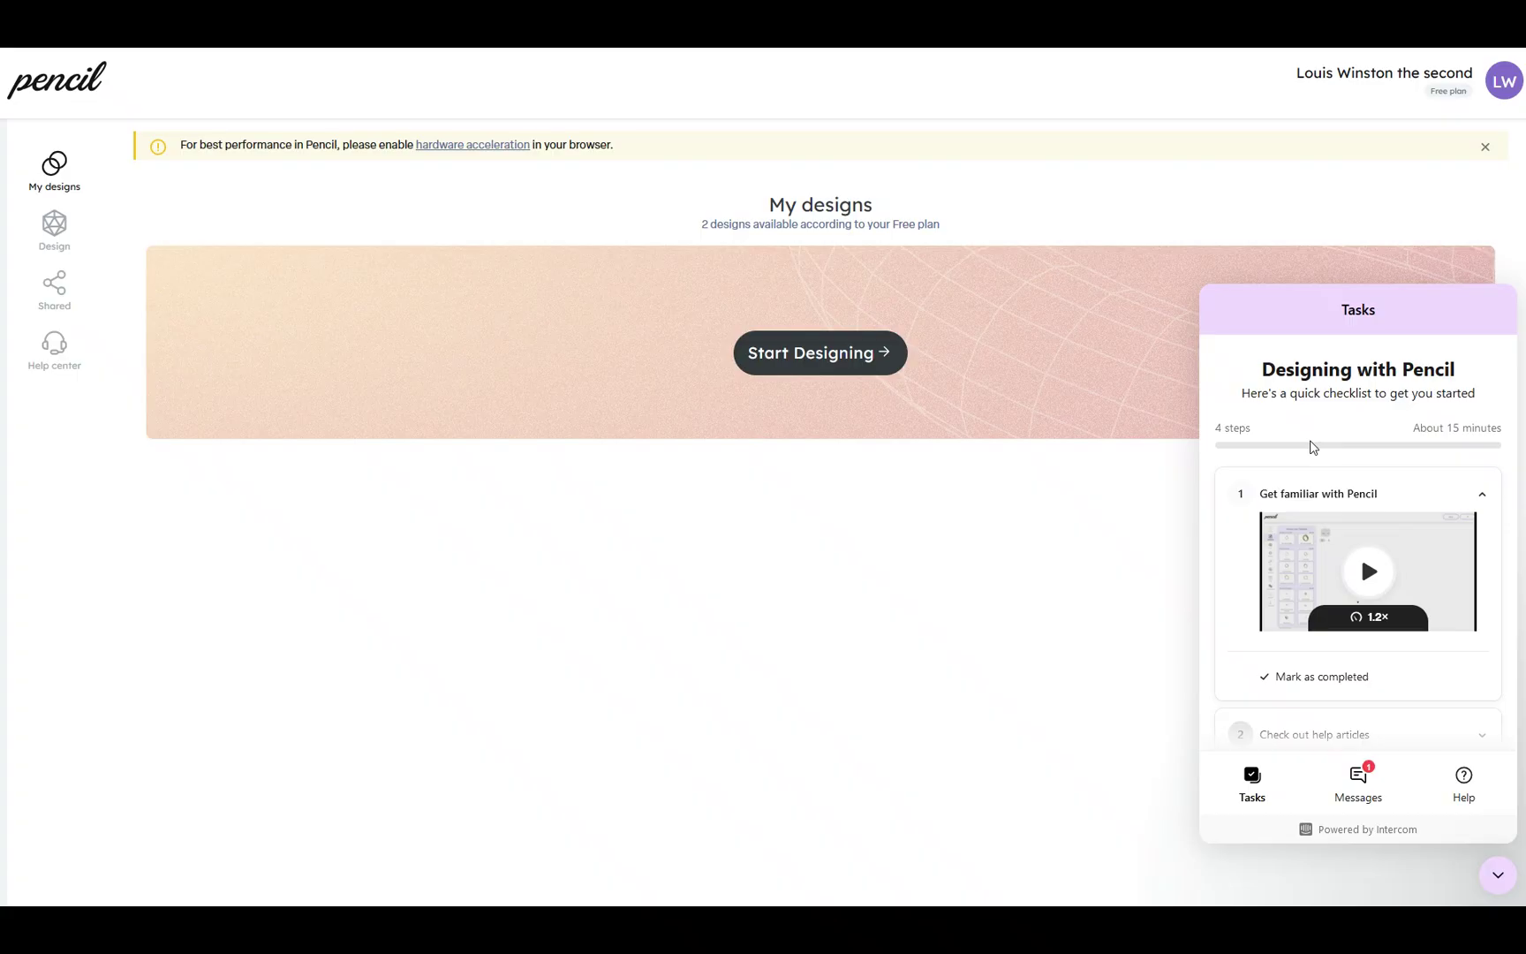
Step: Mark the first getting-started step complete and open the Pencil Introduction article
scroll(1342, 401, "down", 1)
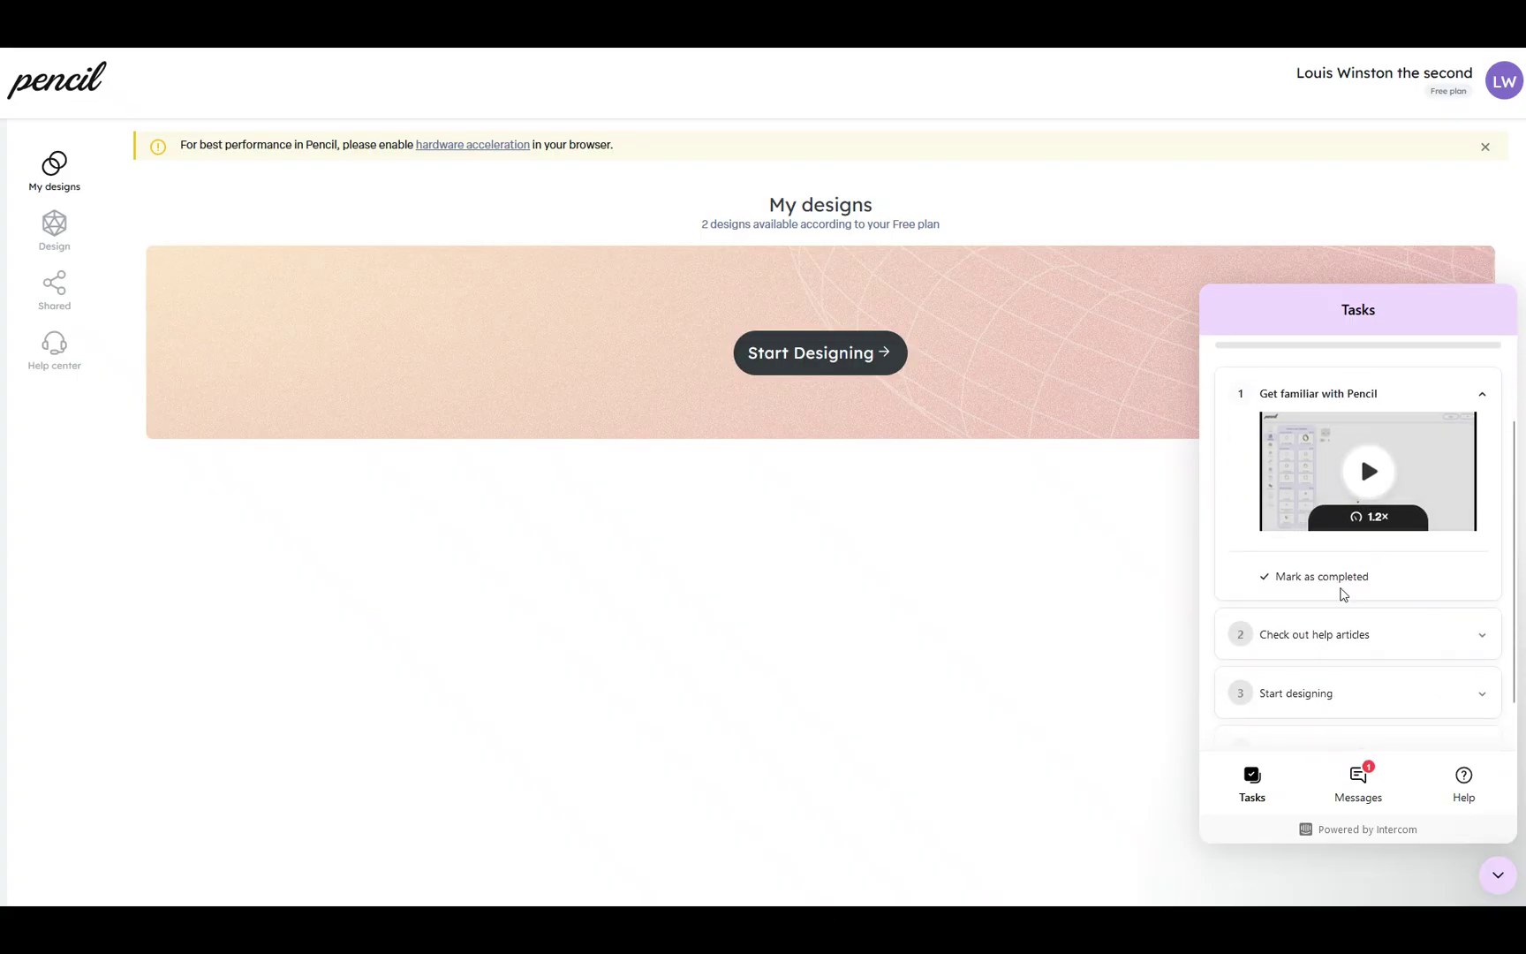
left_click(1334, 576)
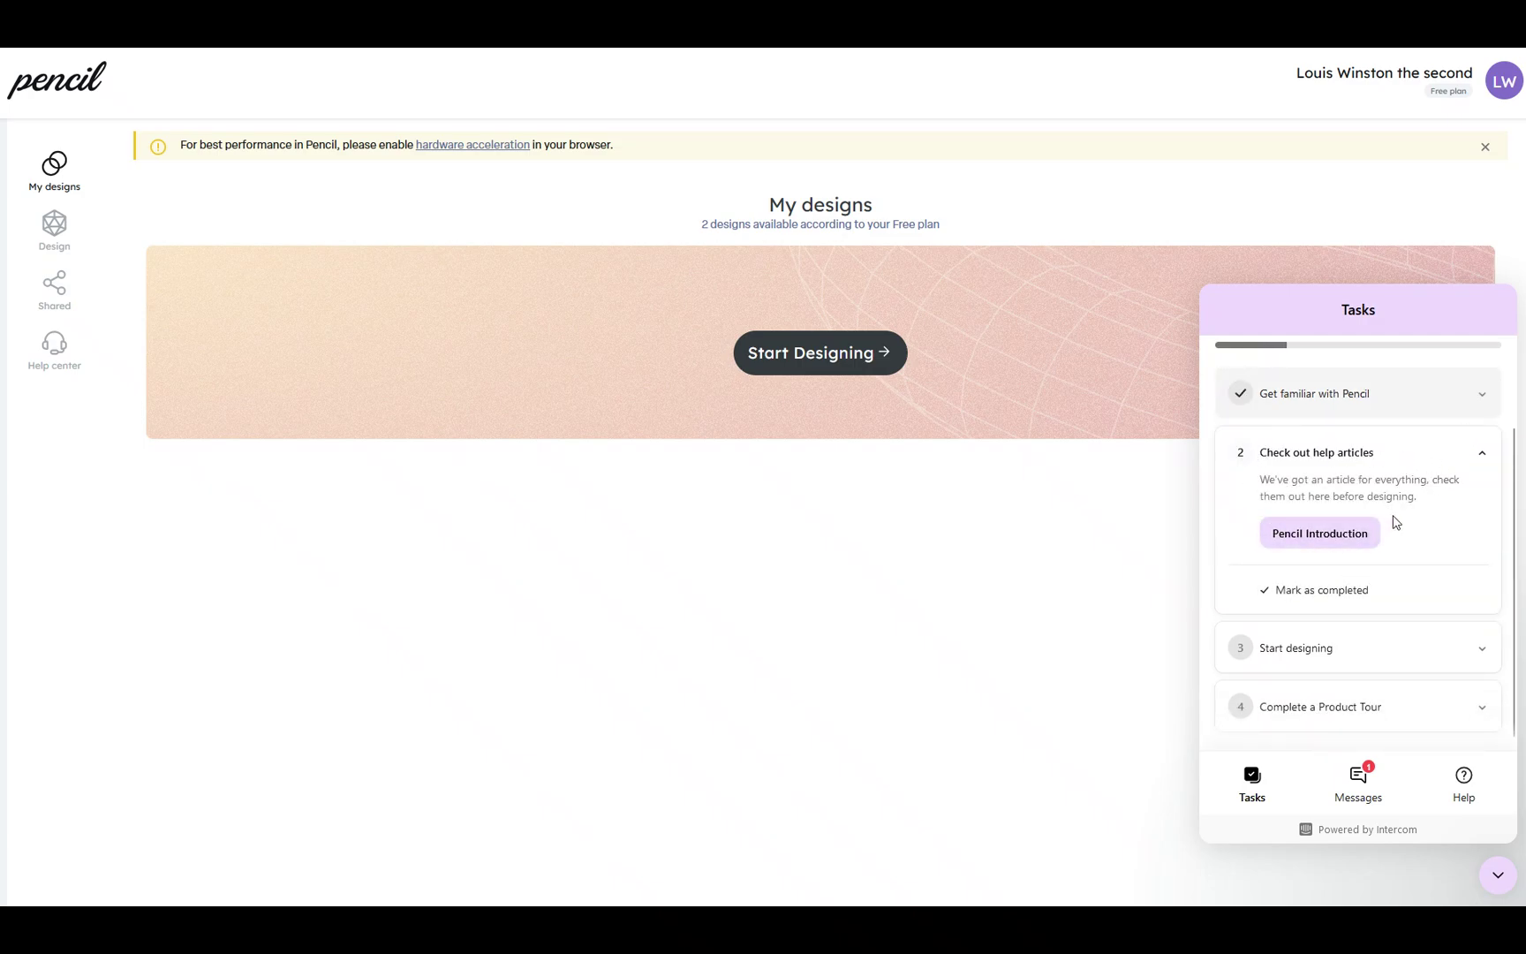
left_click(1321, 535)
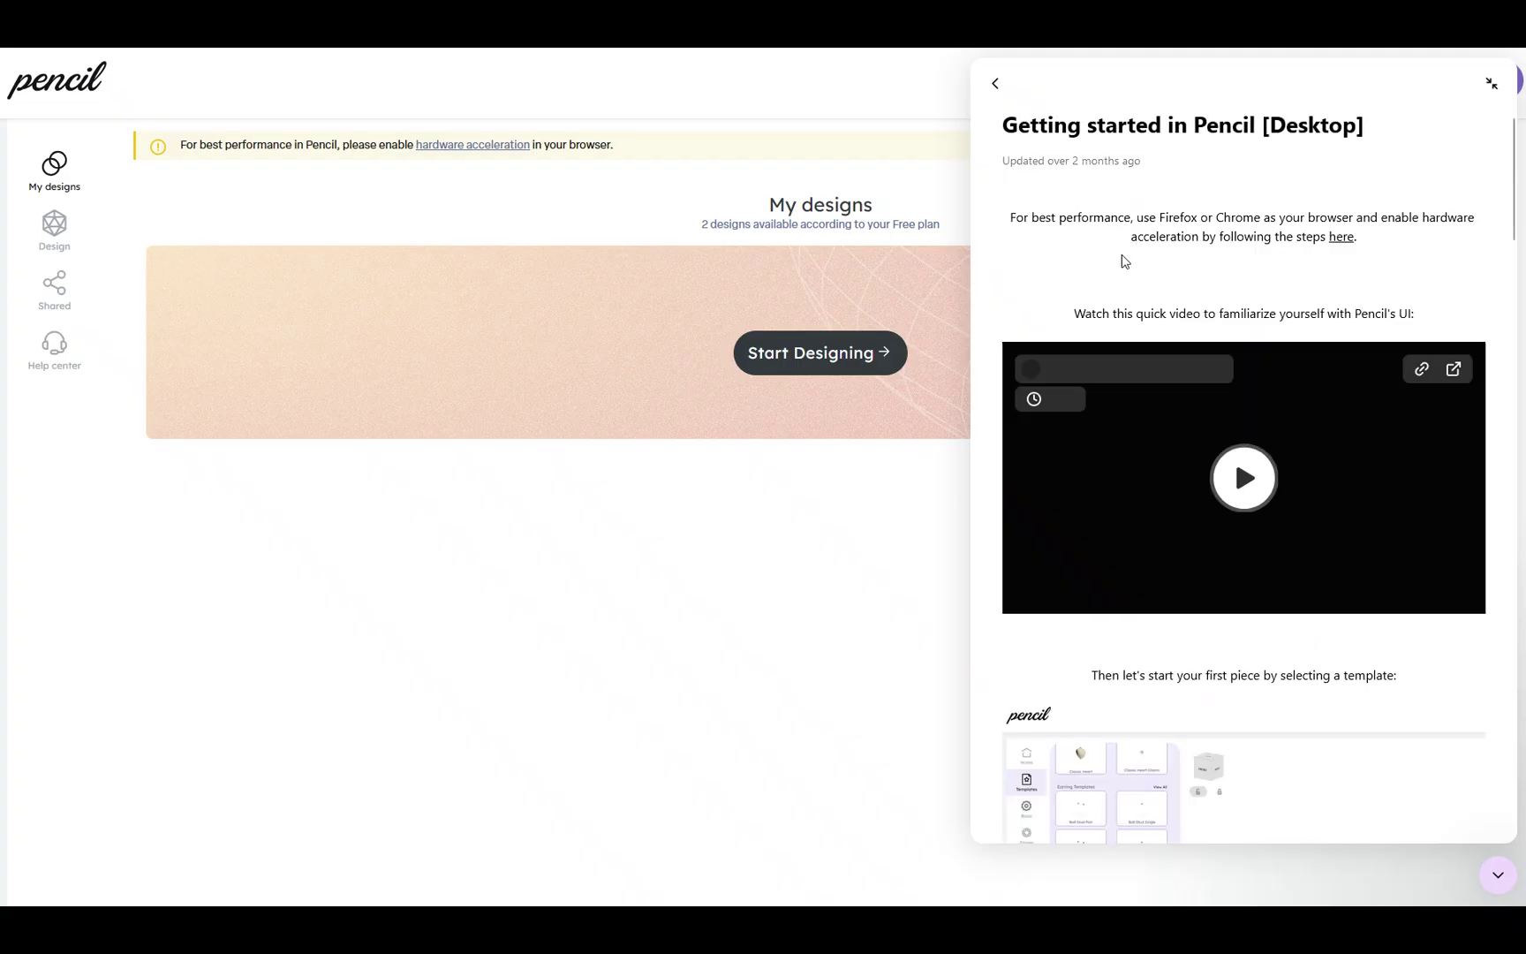
Step: Read through the article, return to the checklist and mark the help-articles step complete
scroll(1237, 528, "down", 7)
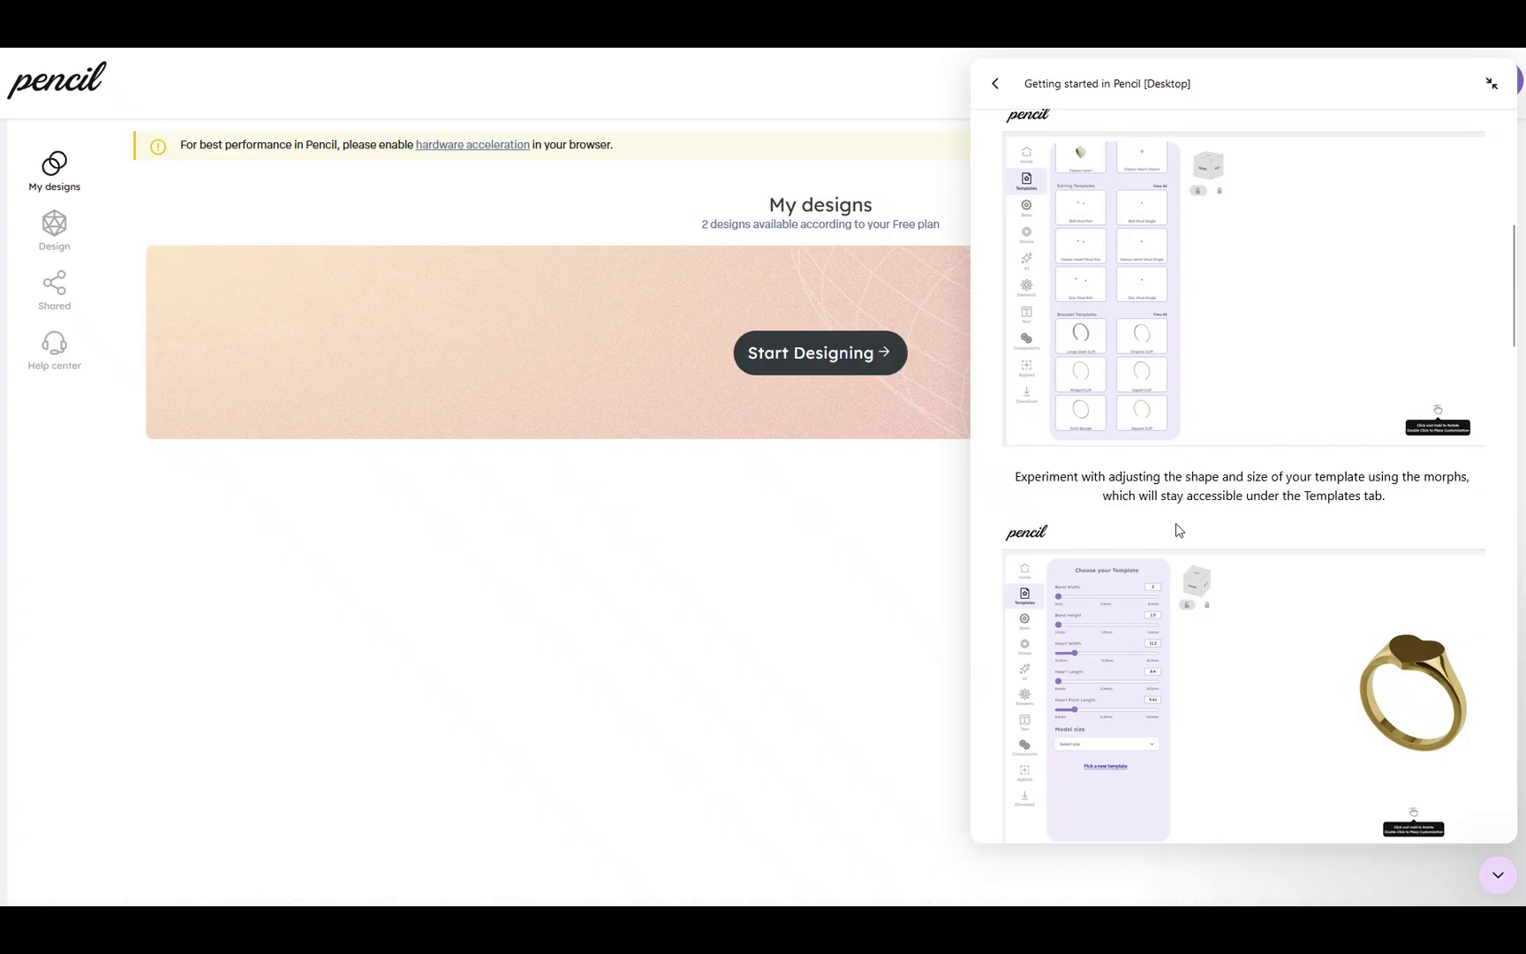
scroll(1178, 528, "down", 5)
scroll(1175, 528, "down", 10)
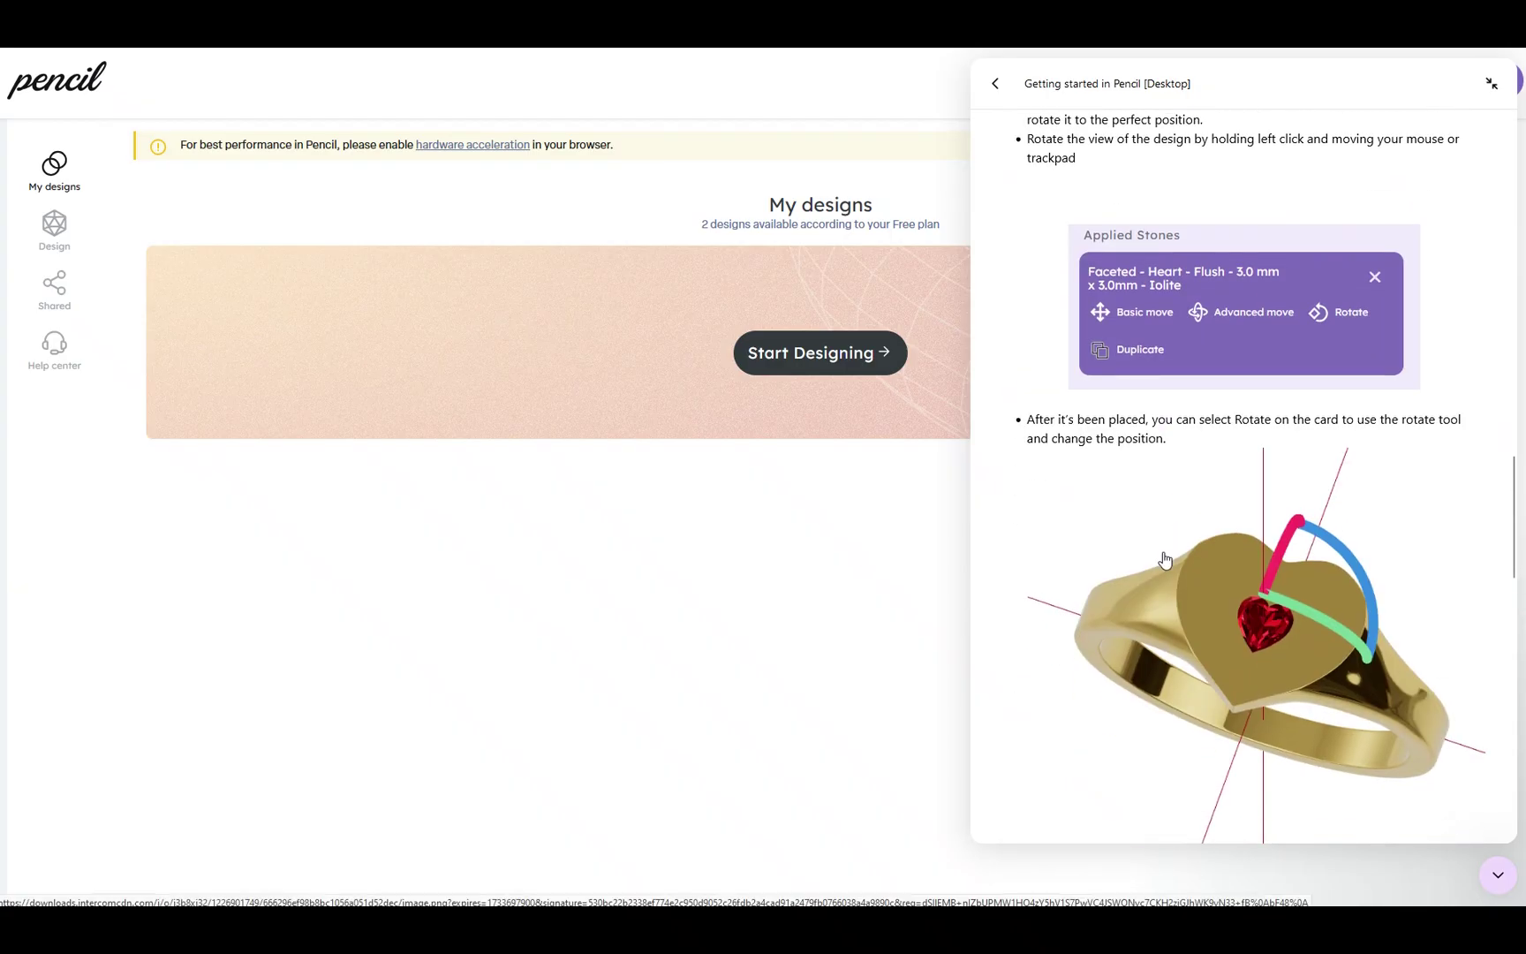
scroll(1164, 559, "down", 8)
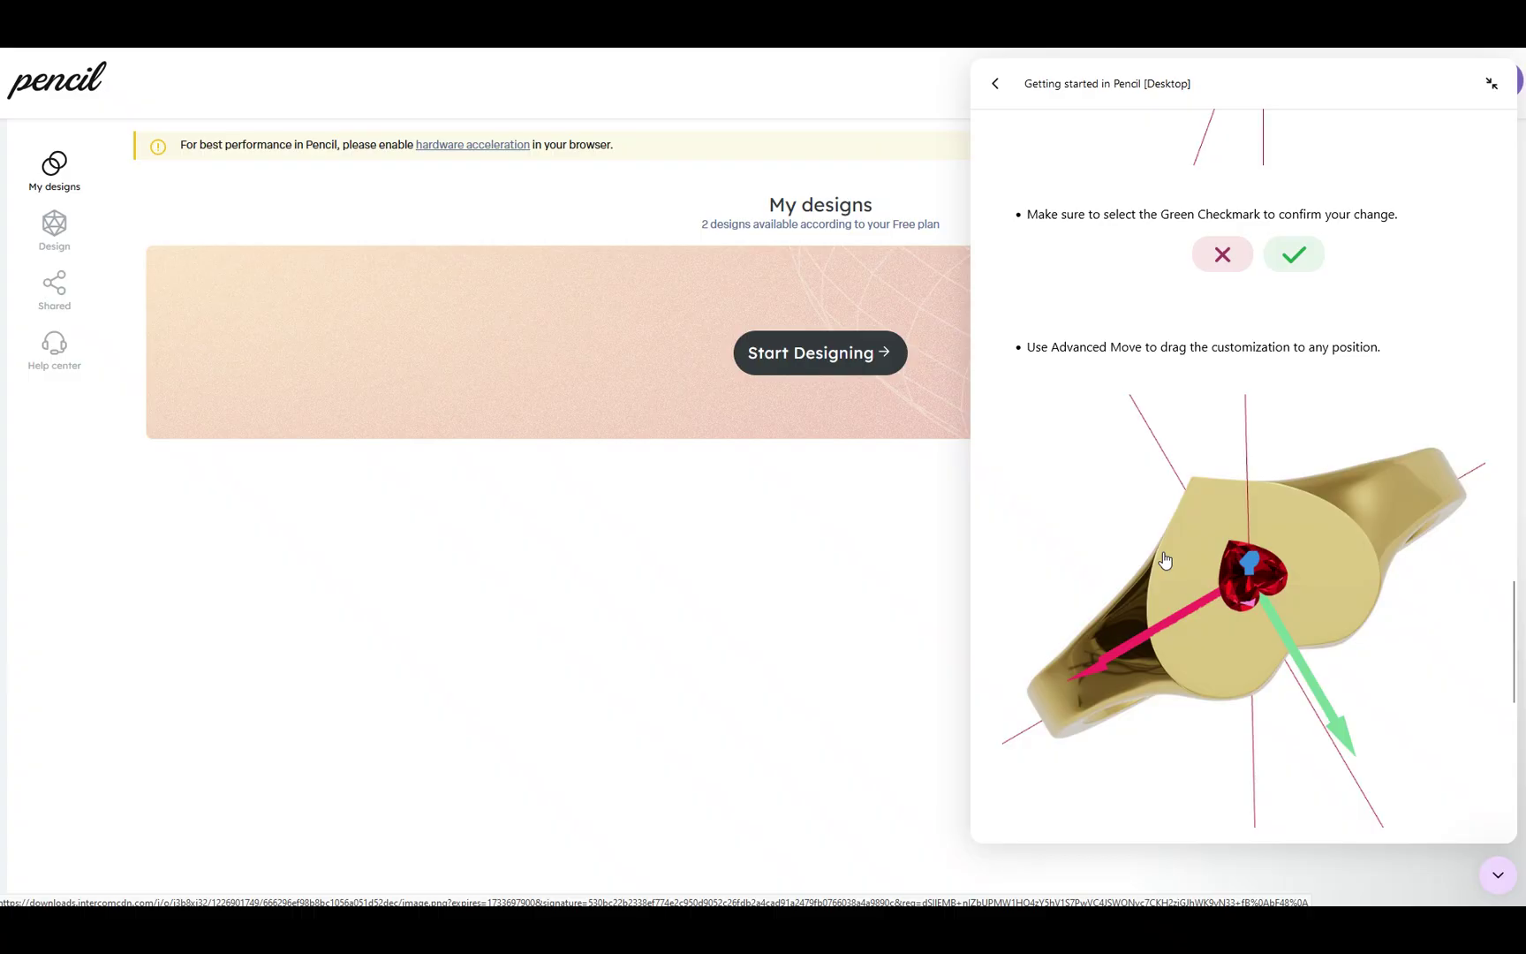
scroll(1162, 558, "up", 18)
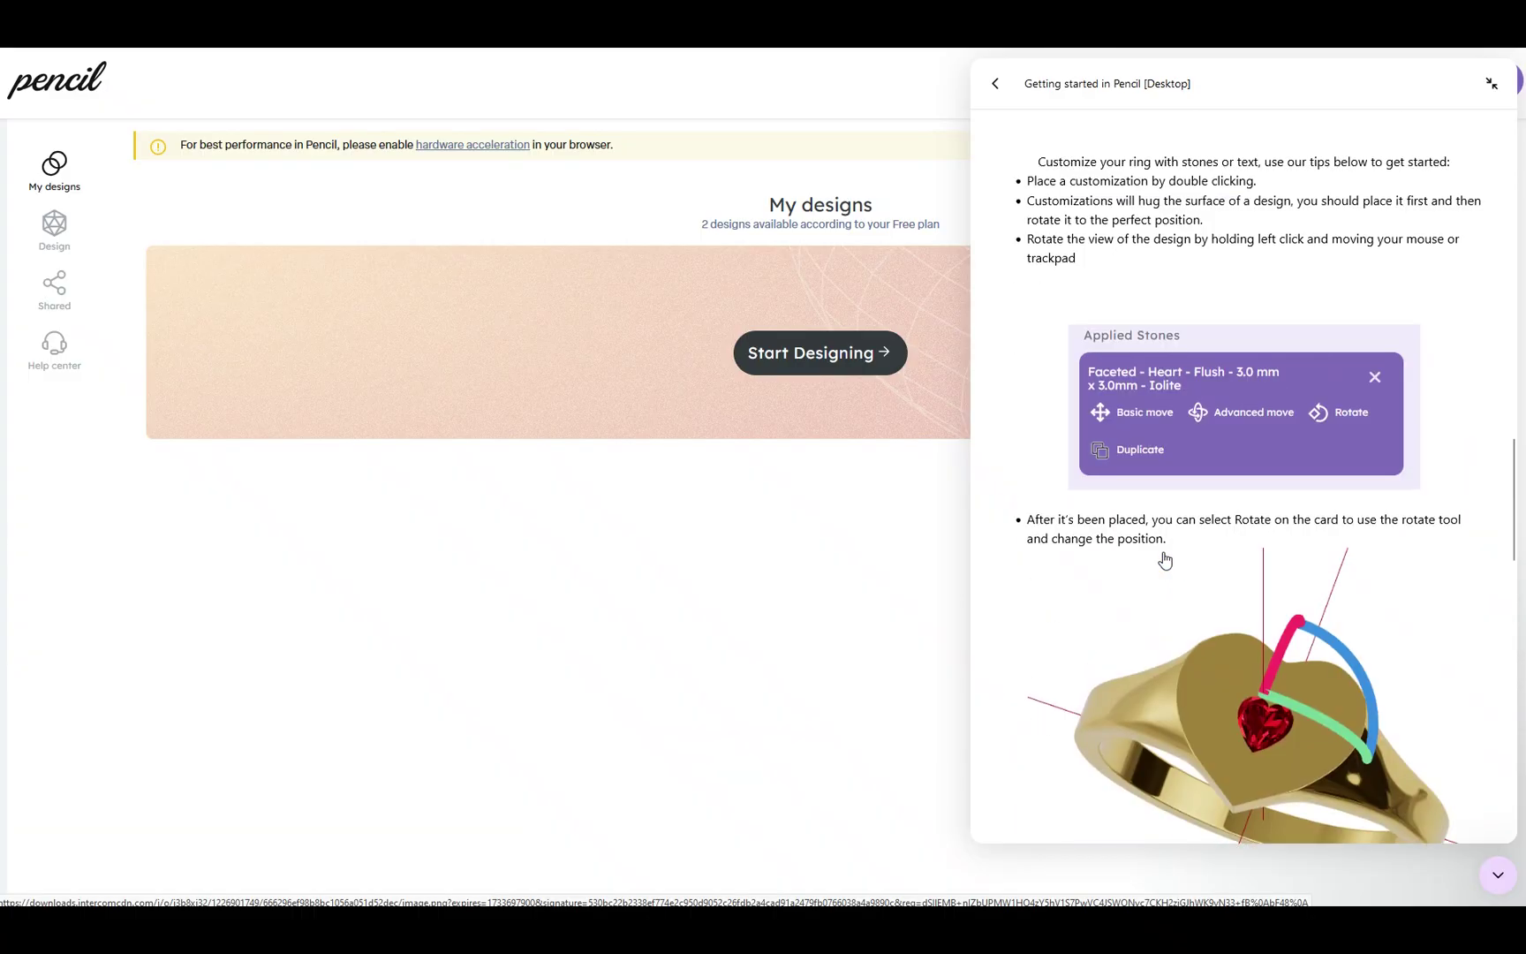
left_click(996, 83)
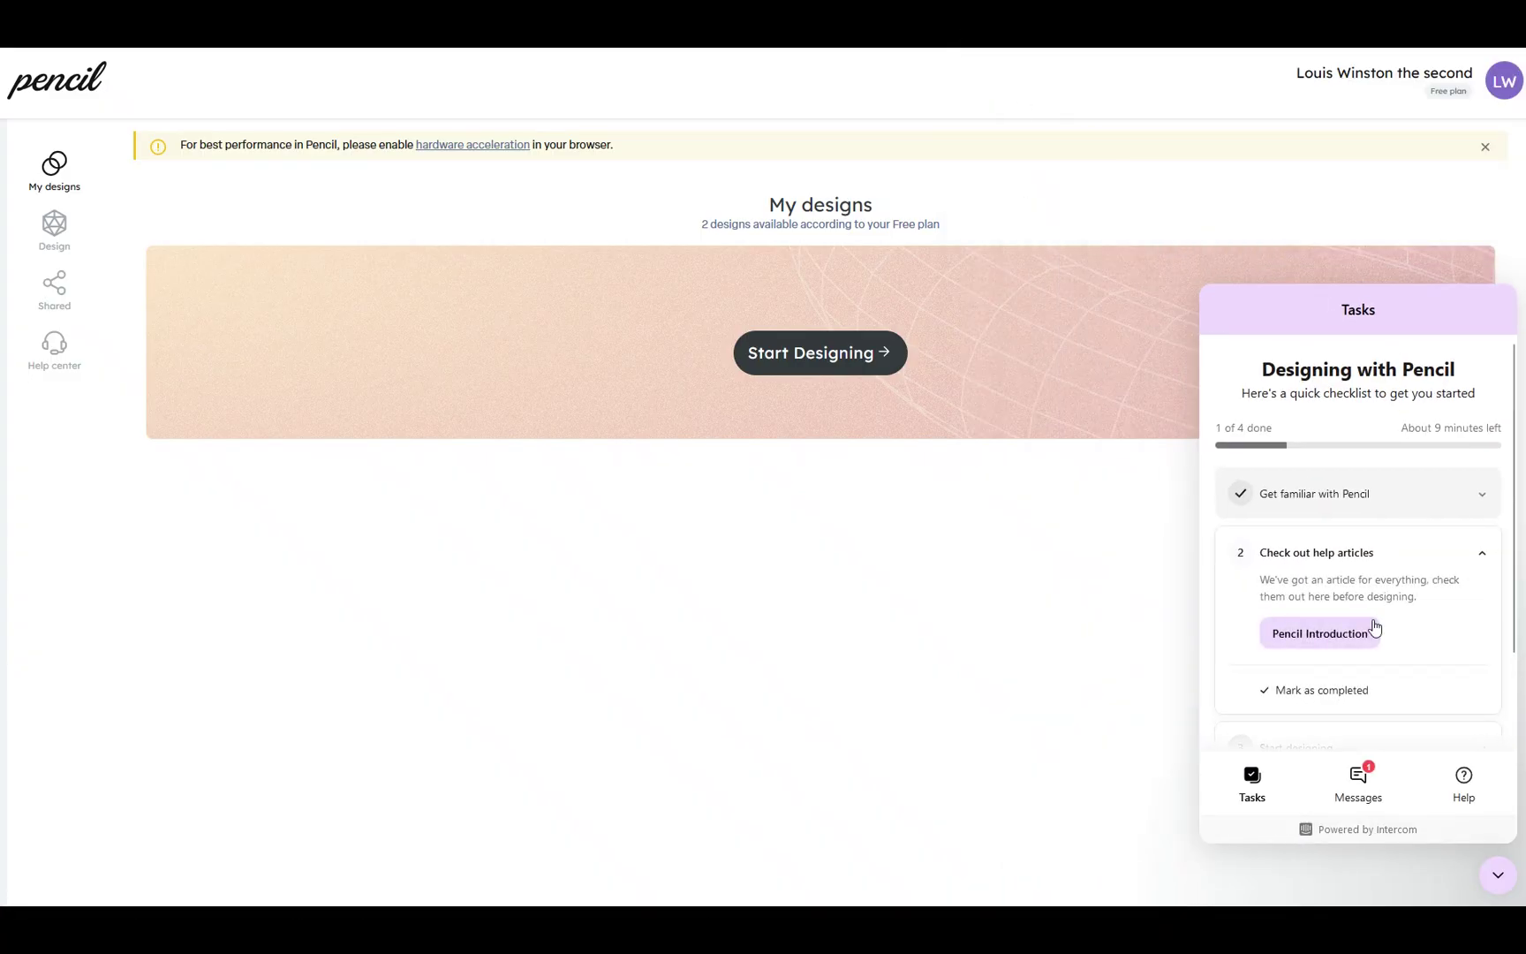
left_click(1315, 692)
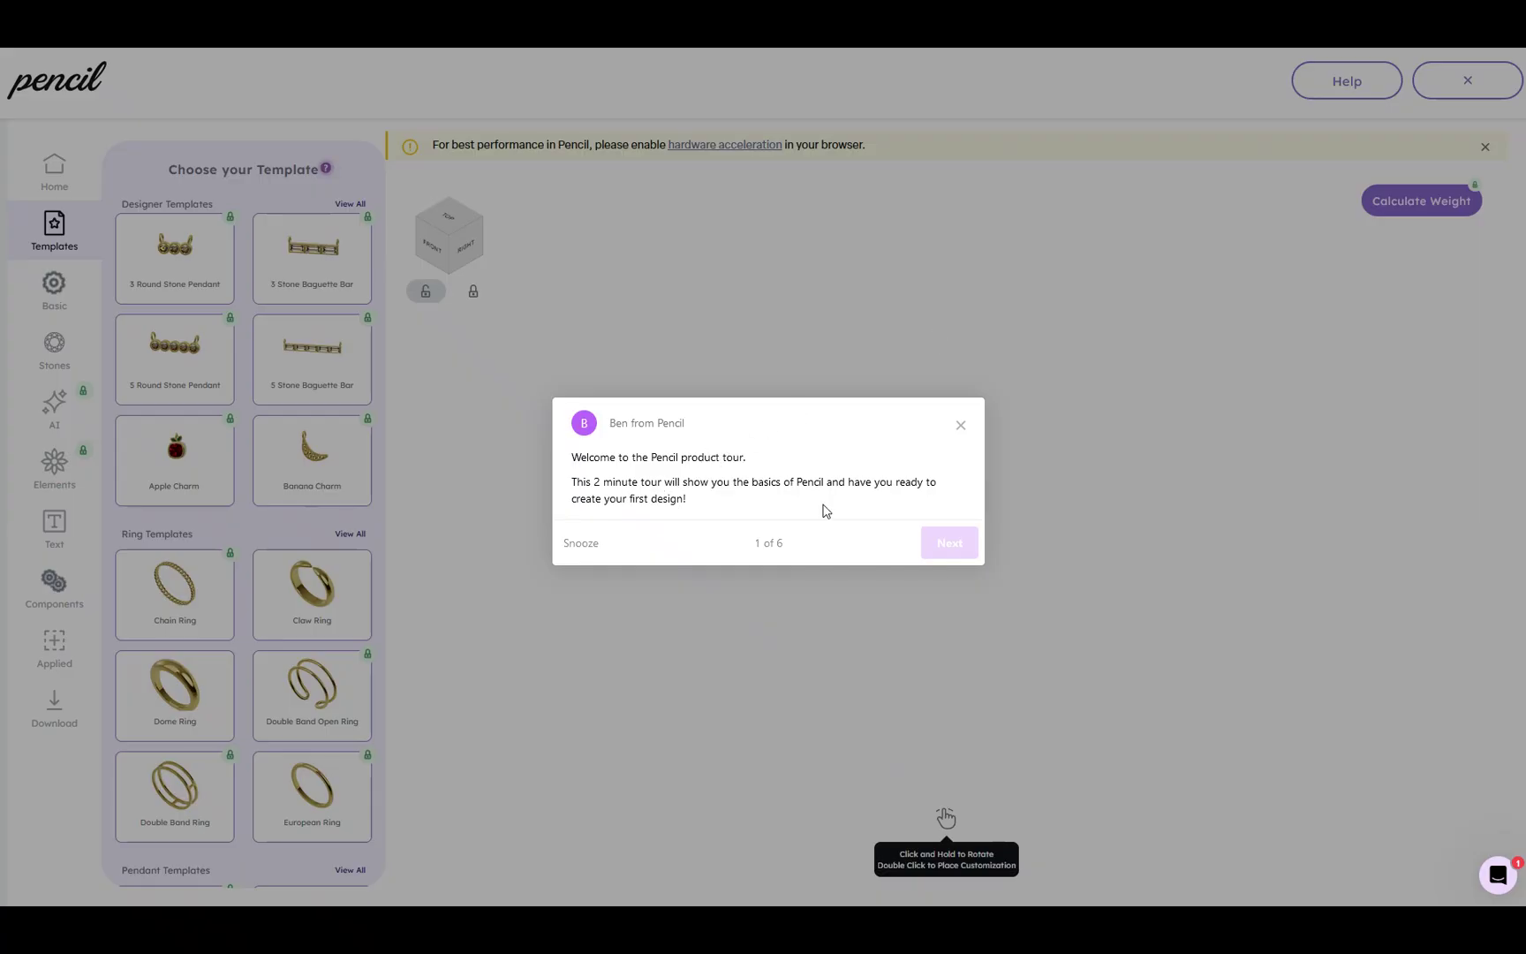
Step: Advance the product tour and start a design from the Claw Ring template
left_click(951, 544)
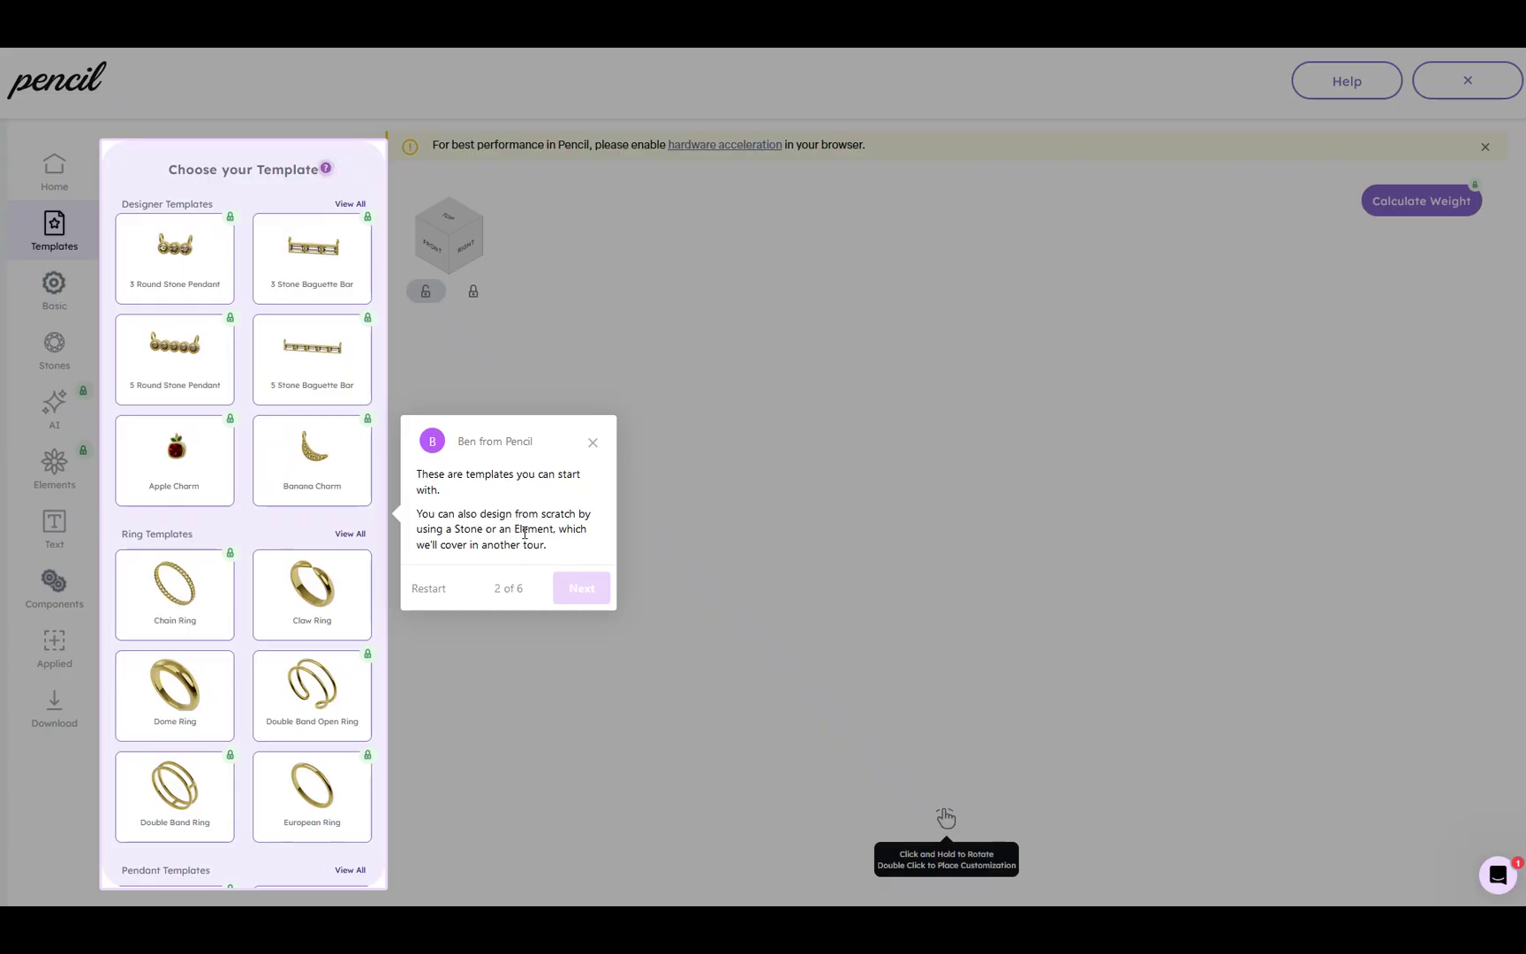
left_click(587, 591)
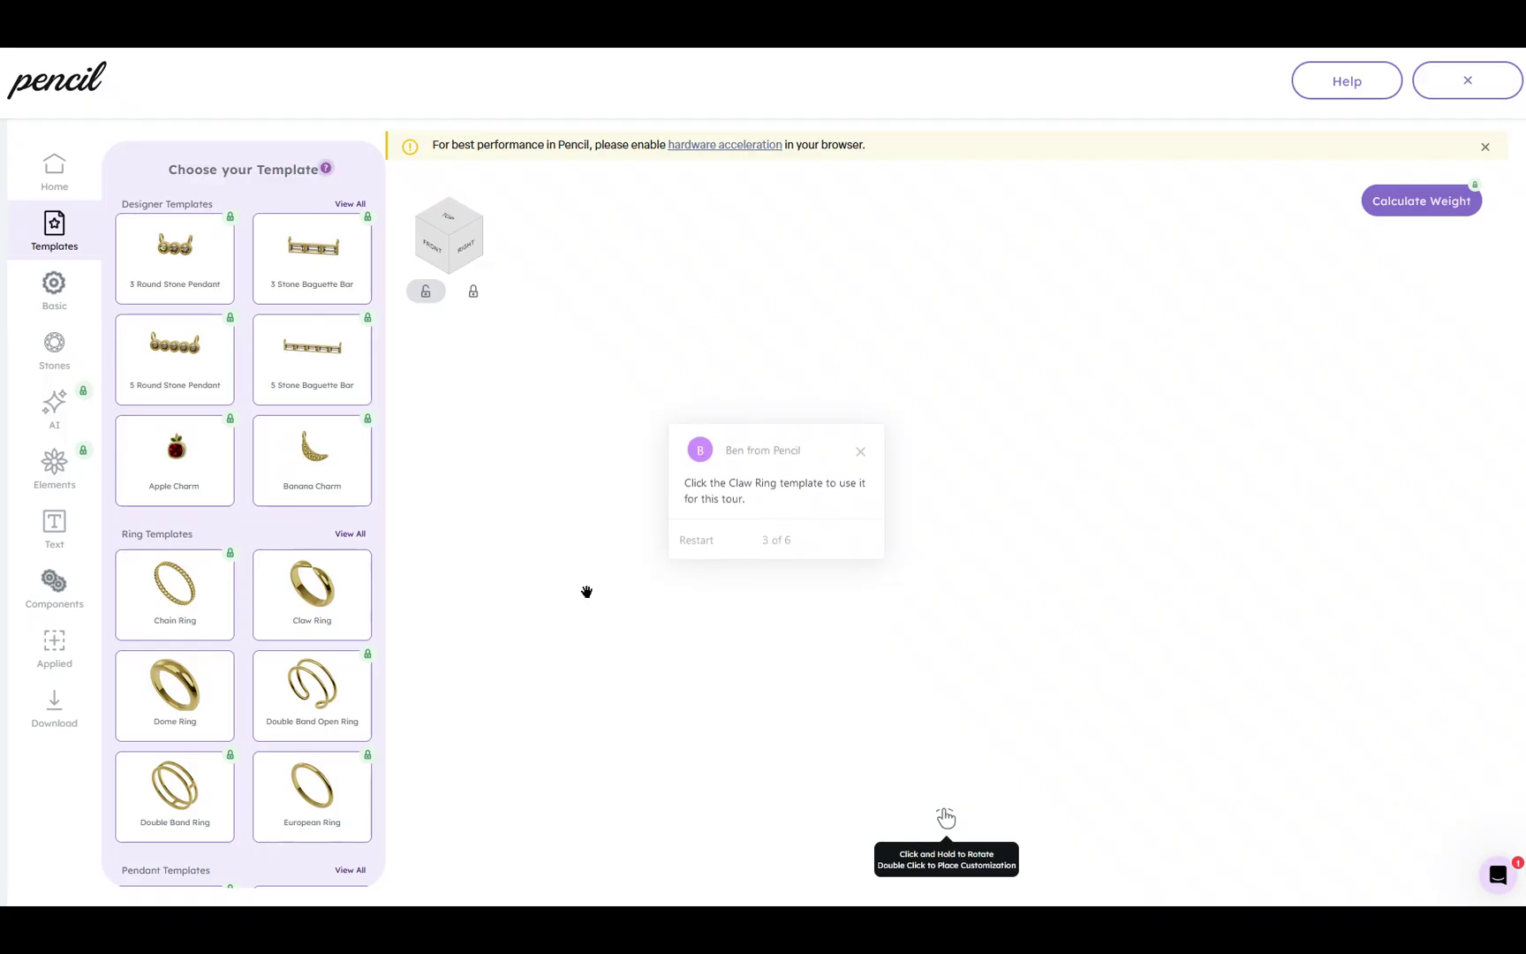
left_click(322, 597)
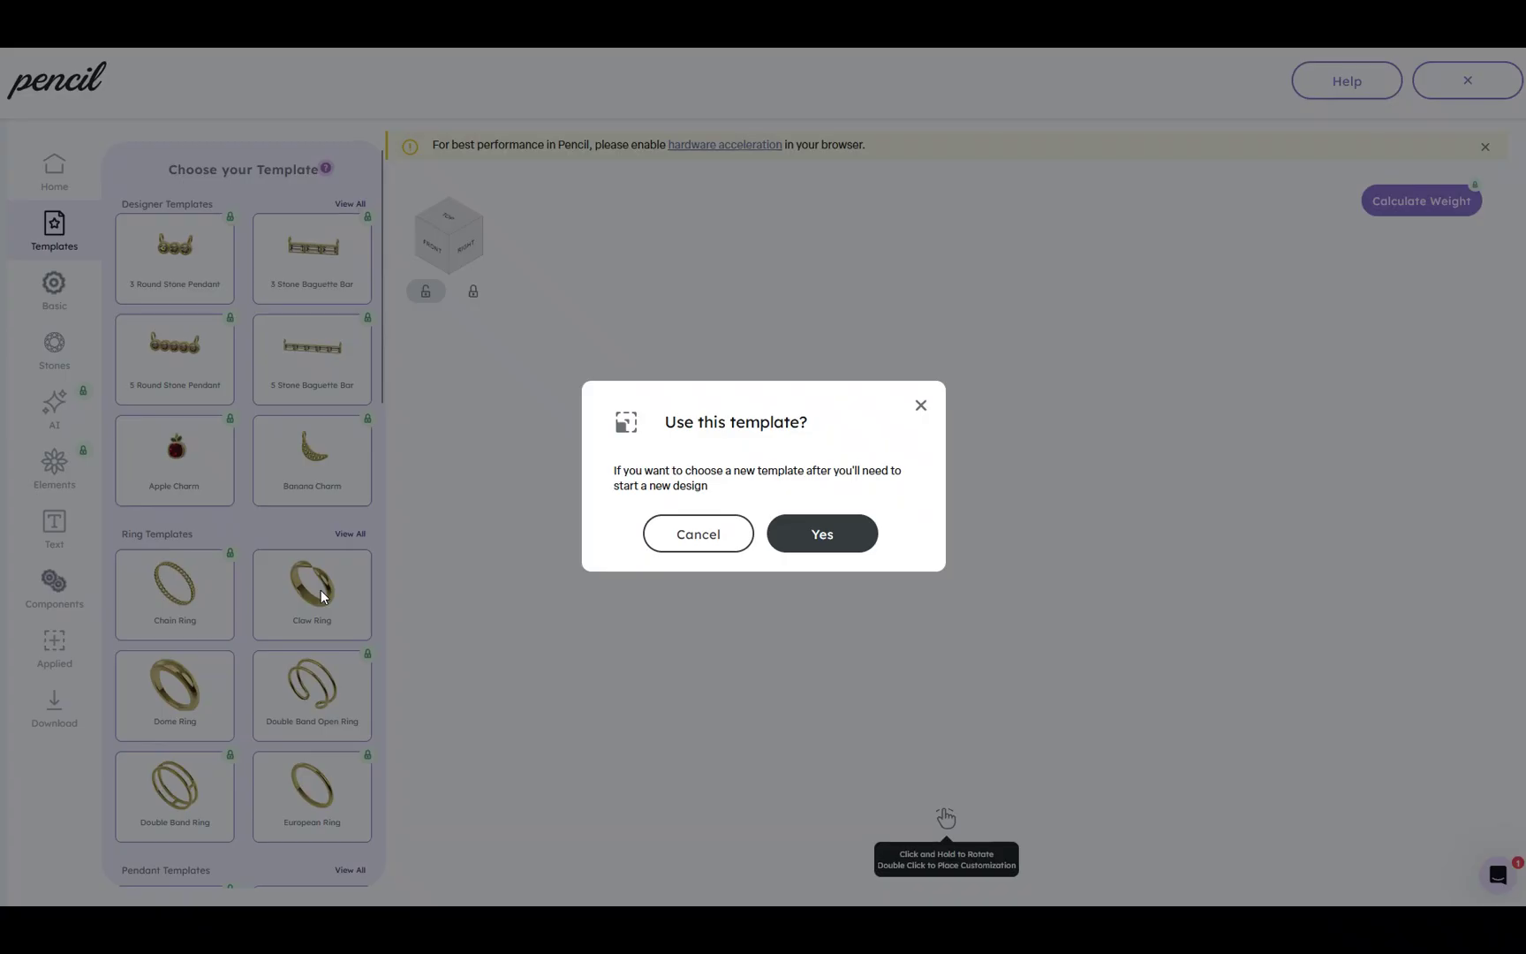
left_click(819, 531)
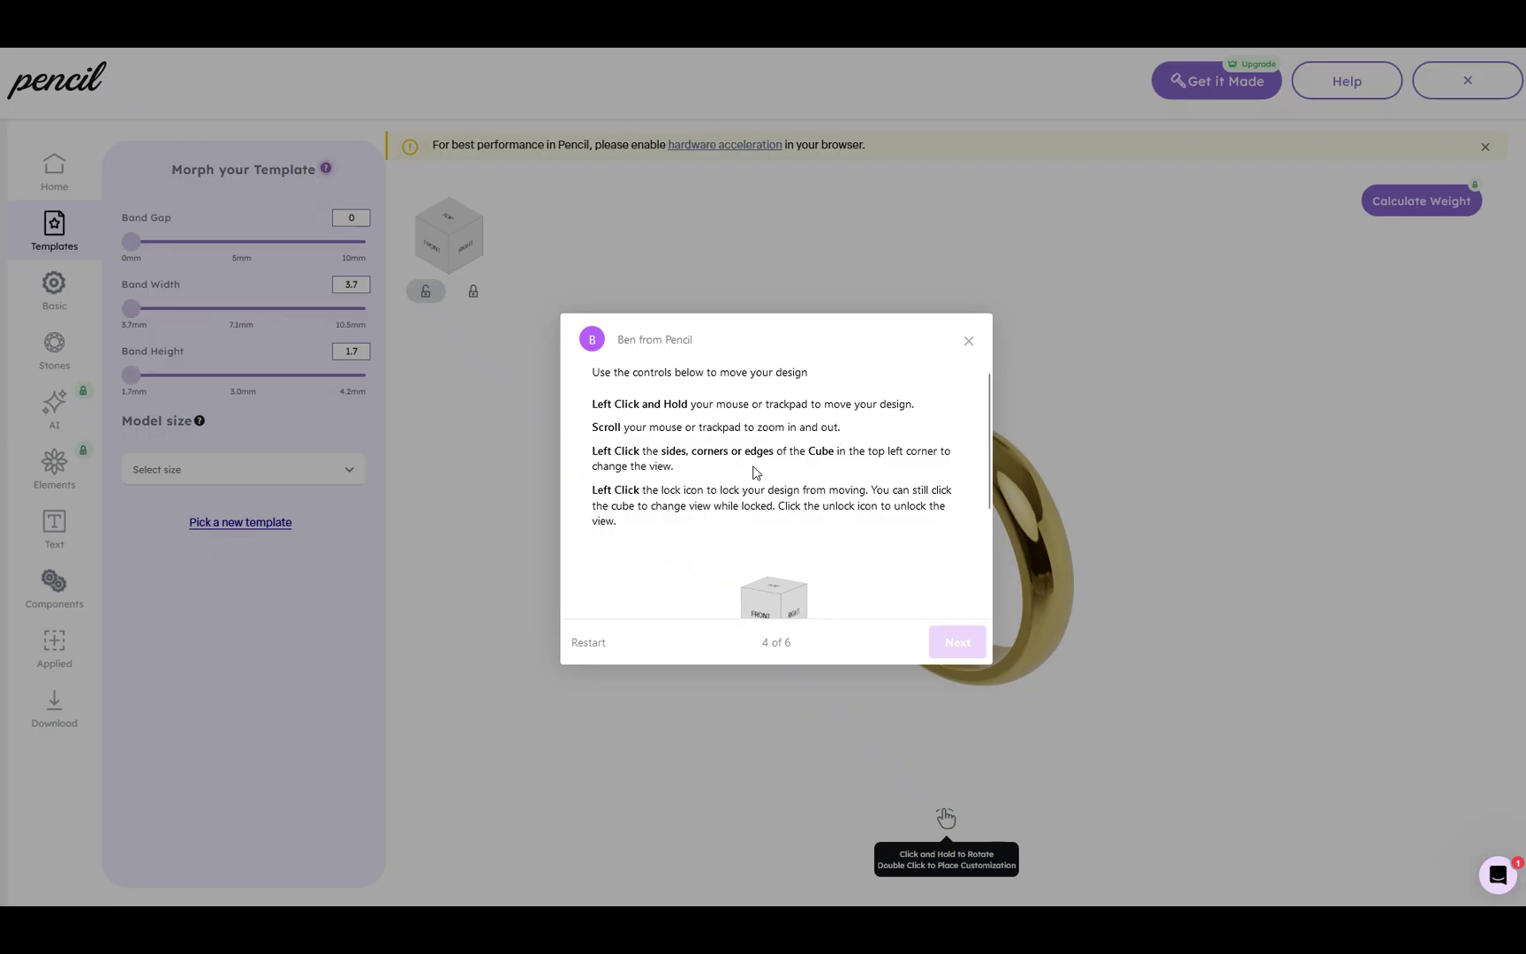
Step: Step through the remaining tour pages, including morph settings, and finish the tour
scroll(759, 471, "down", 1)
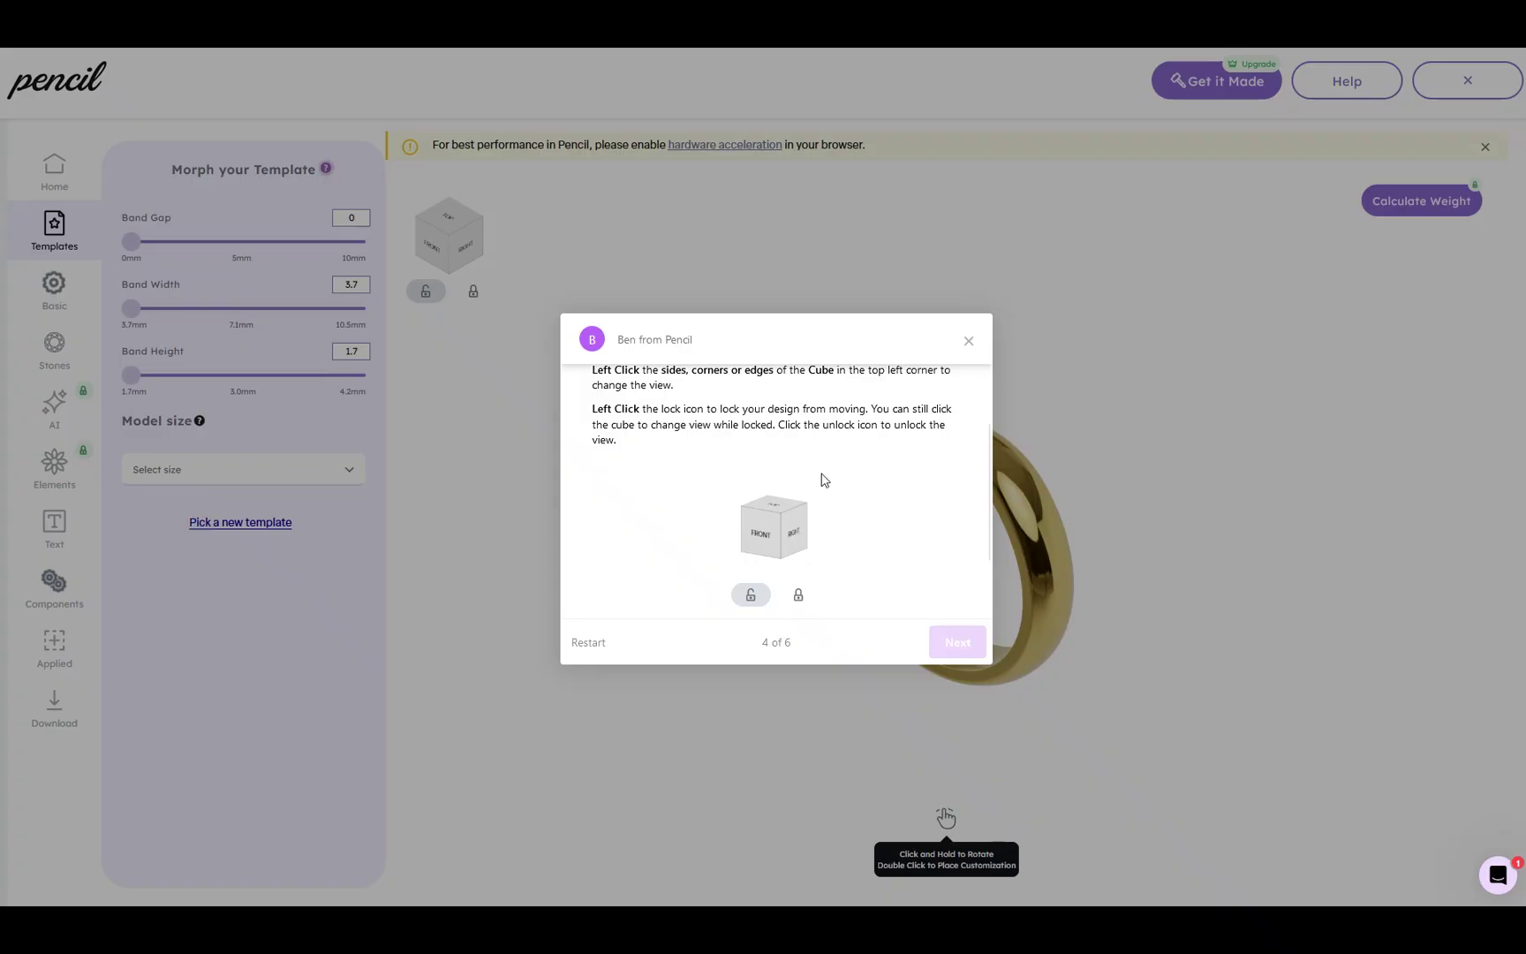
left_click(953, 650)
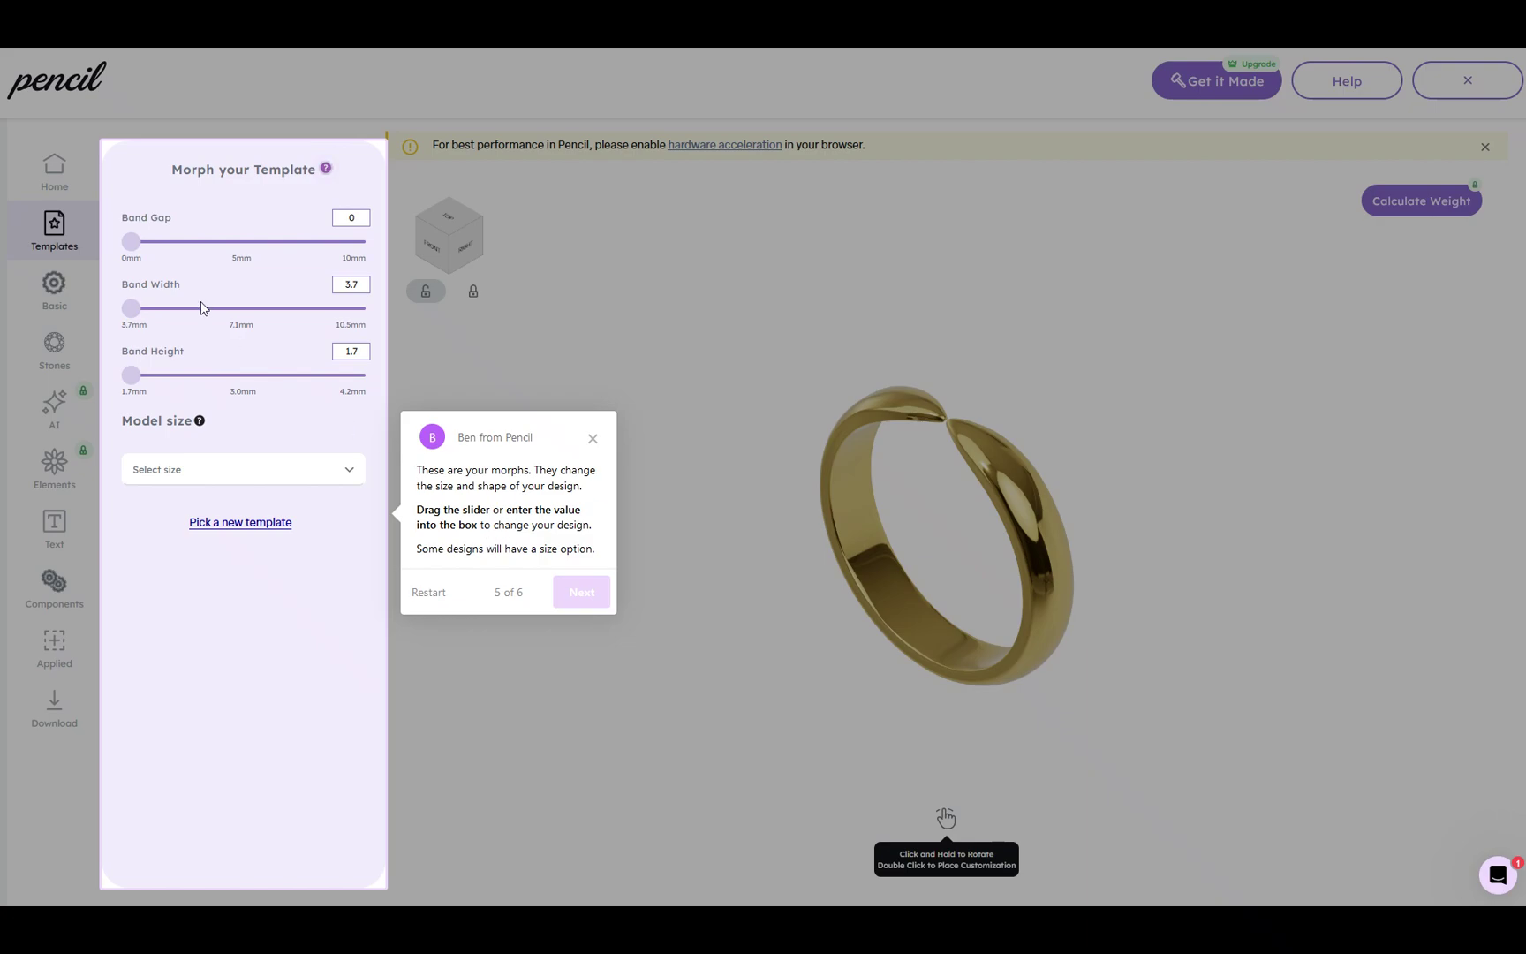
left_click(581, 599)
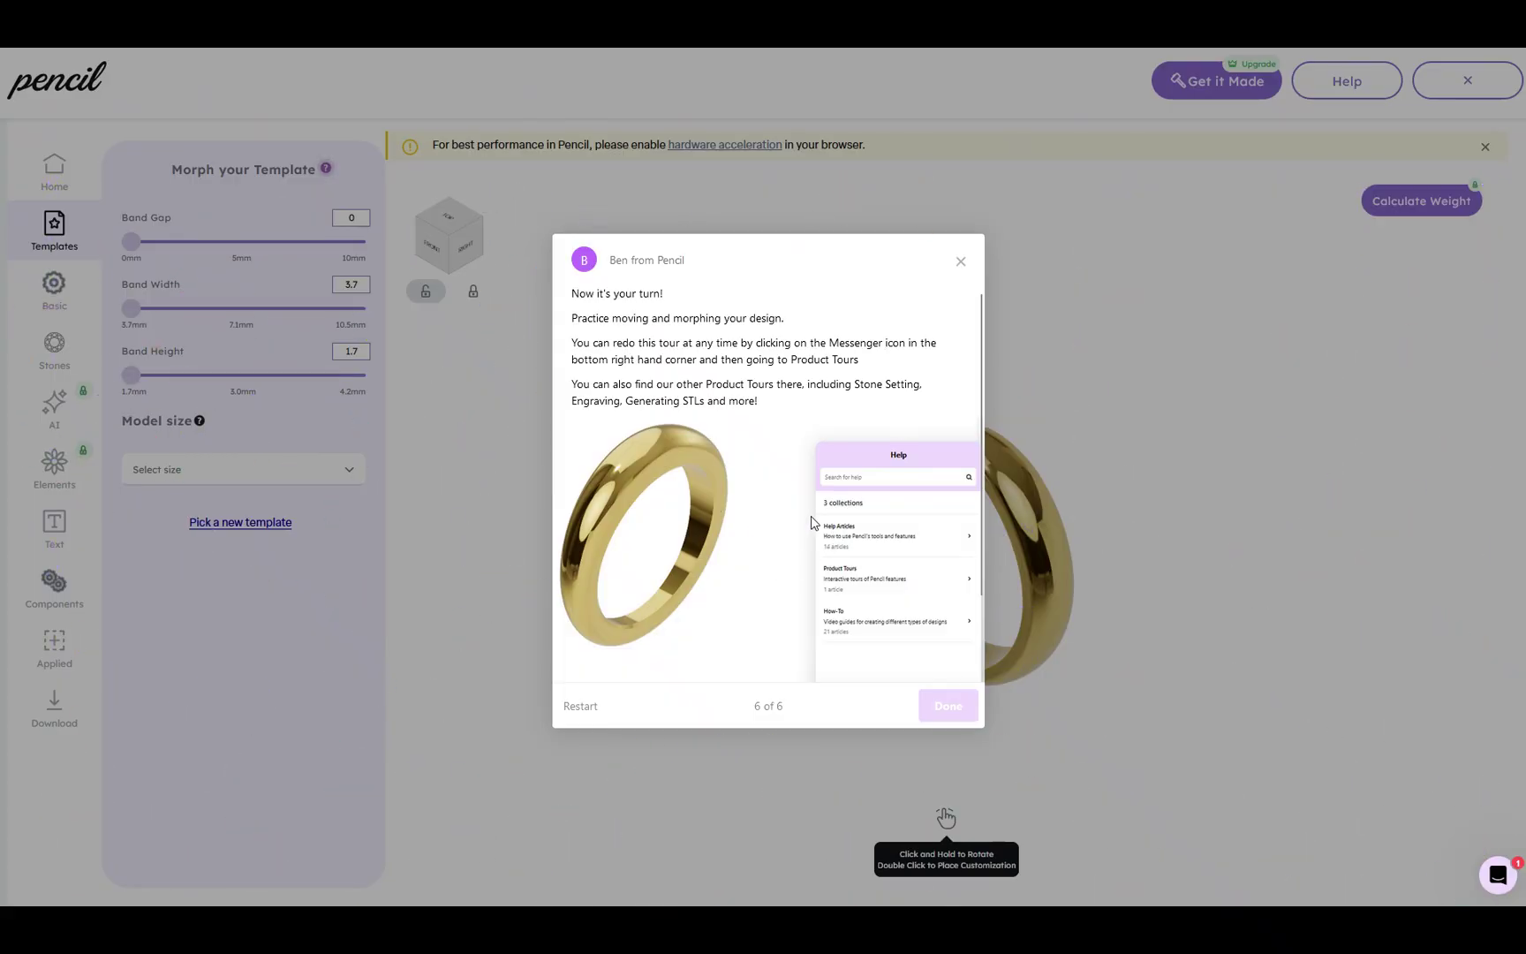
scroll(756, 528, "down", 1)
scroll(791, 520, "up", 1)
left_click(952, 713)
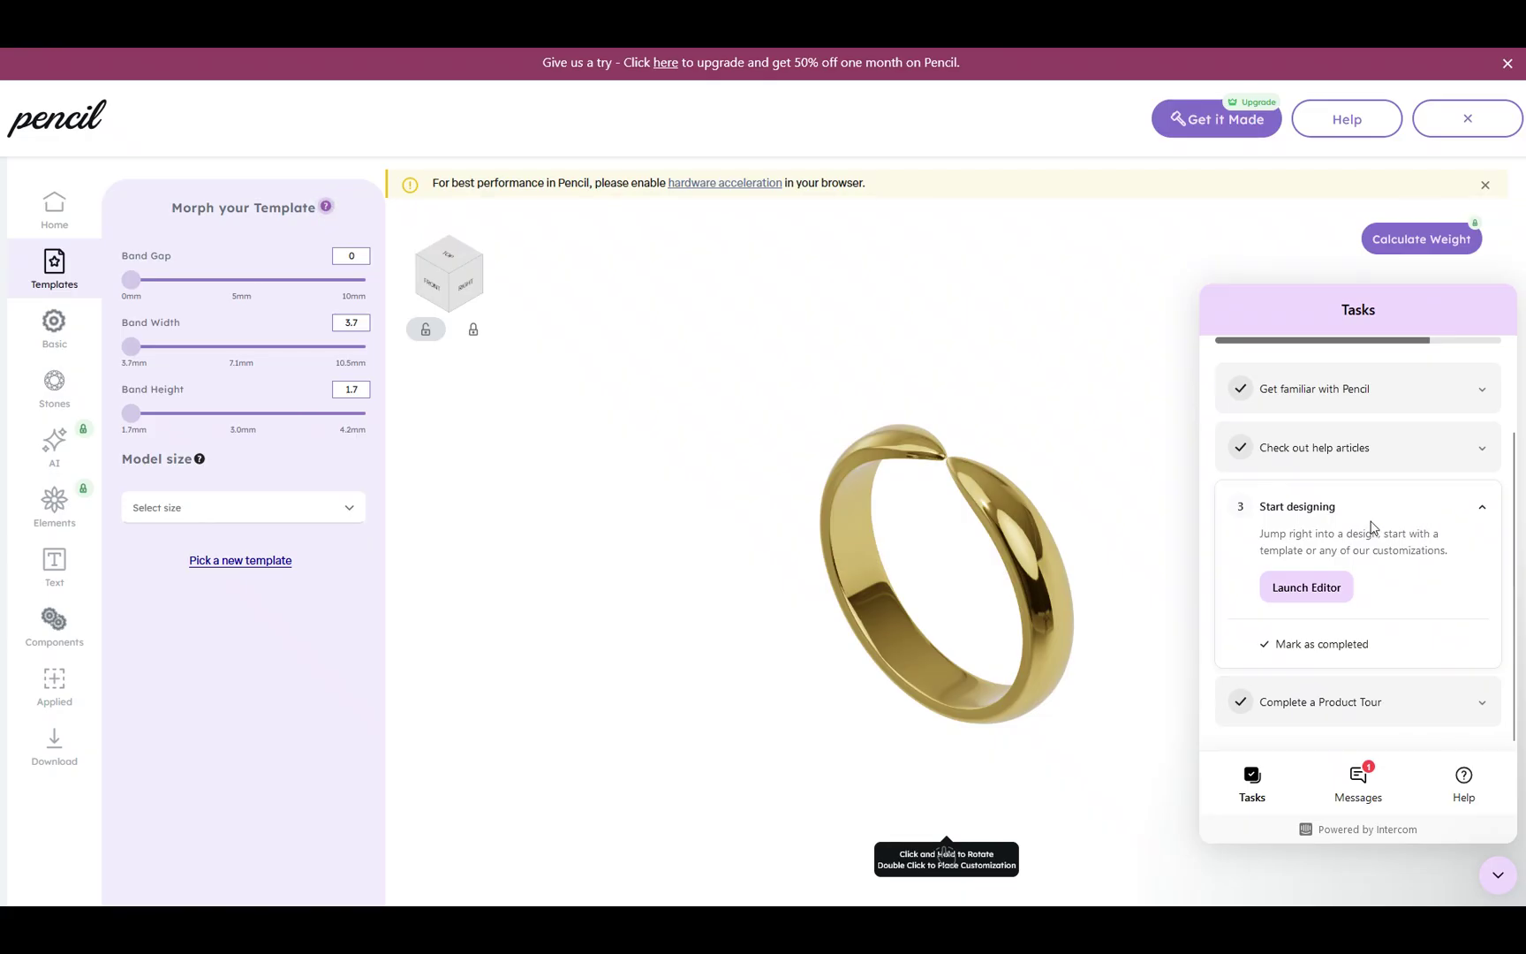
left_click(1323, 643)
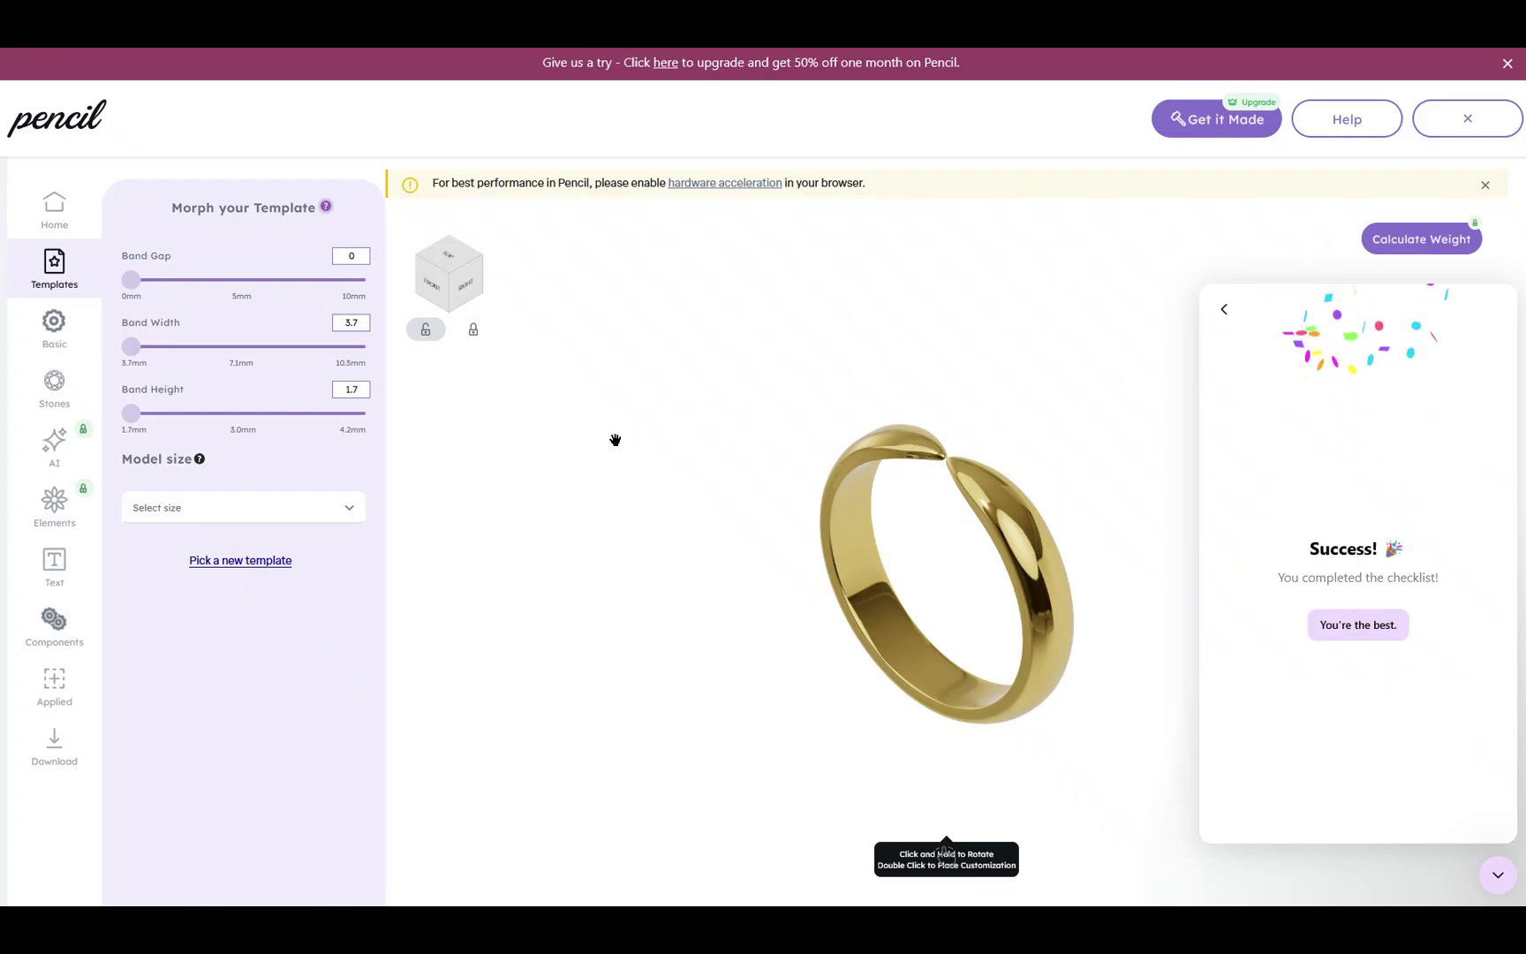
left_click(1371, 629)
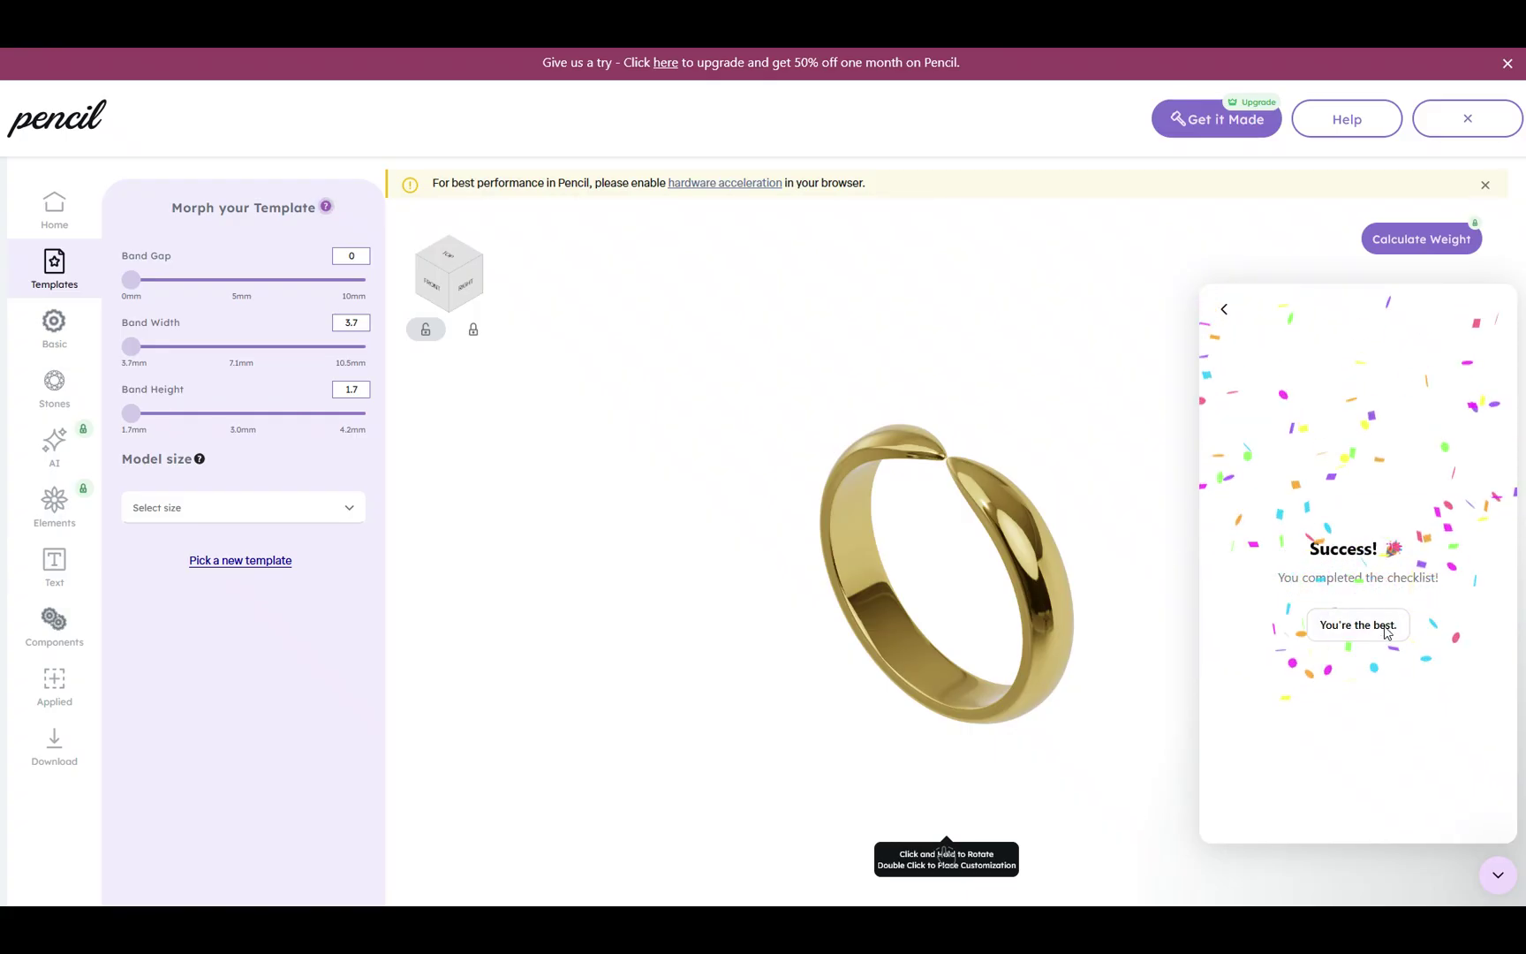
left_click(1499, 872)
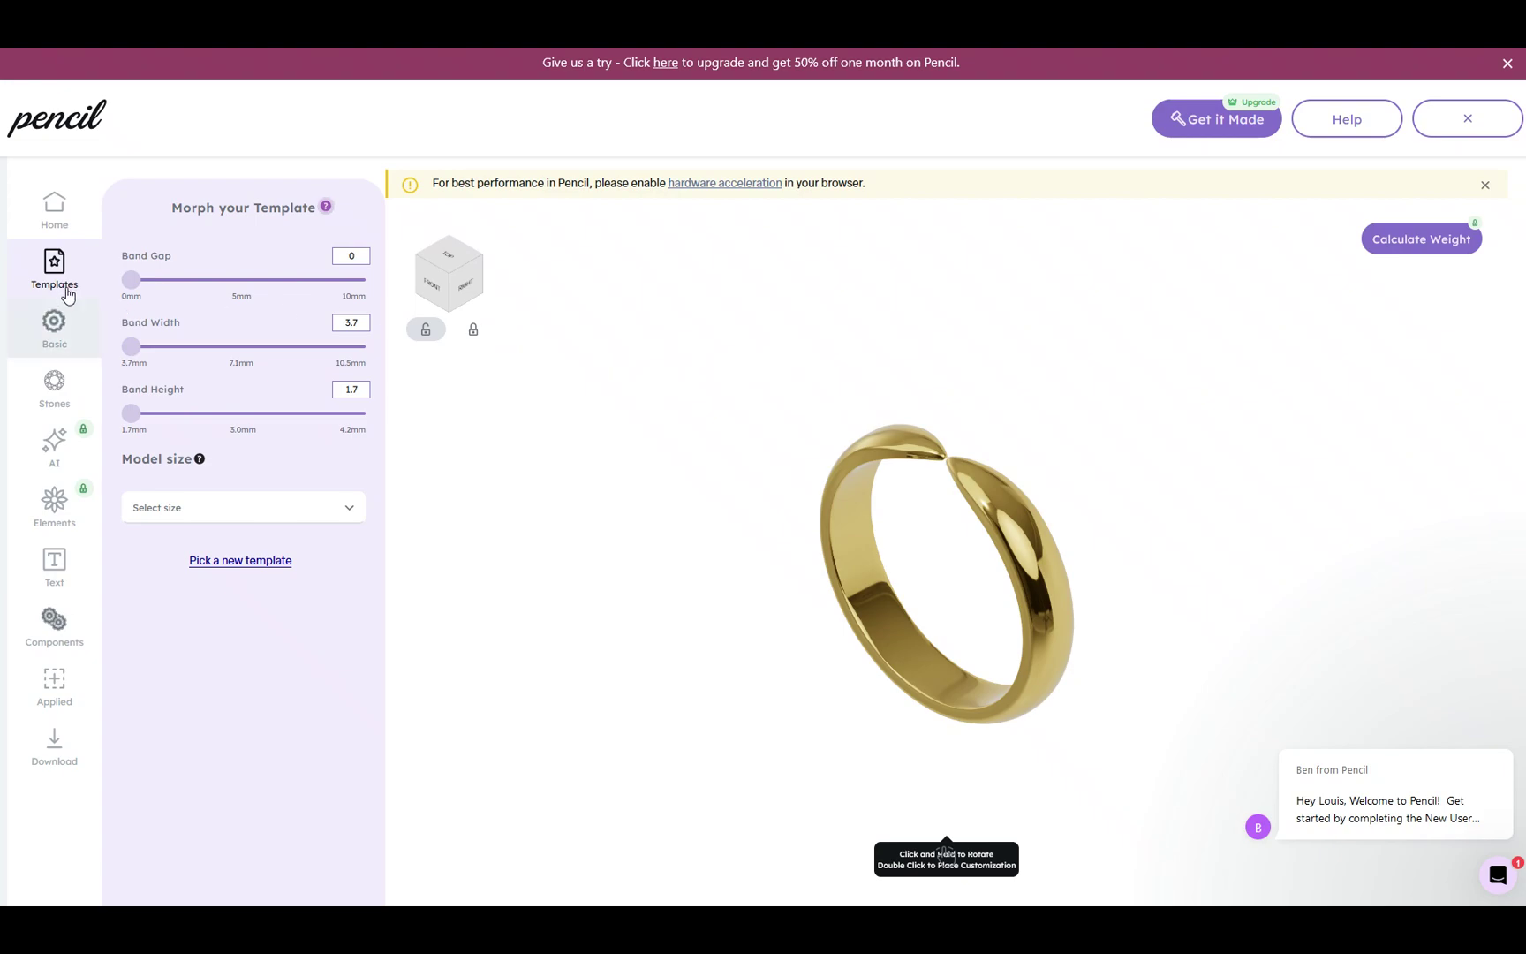
Step: Discard the current design and choose Slim Plain Ring from the full Ring Templates list
left_click(265, 563)
left_click(864, 528)
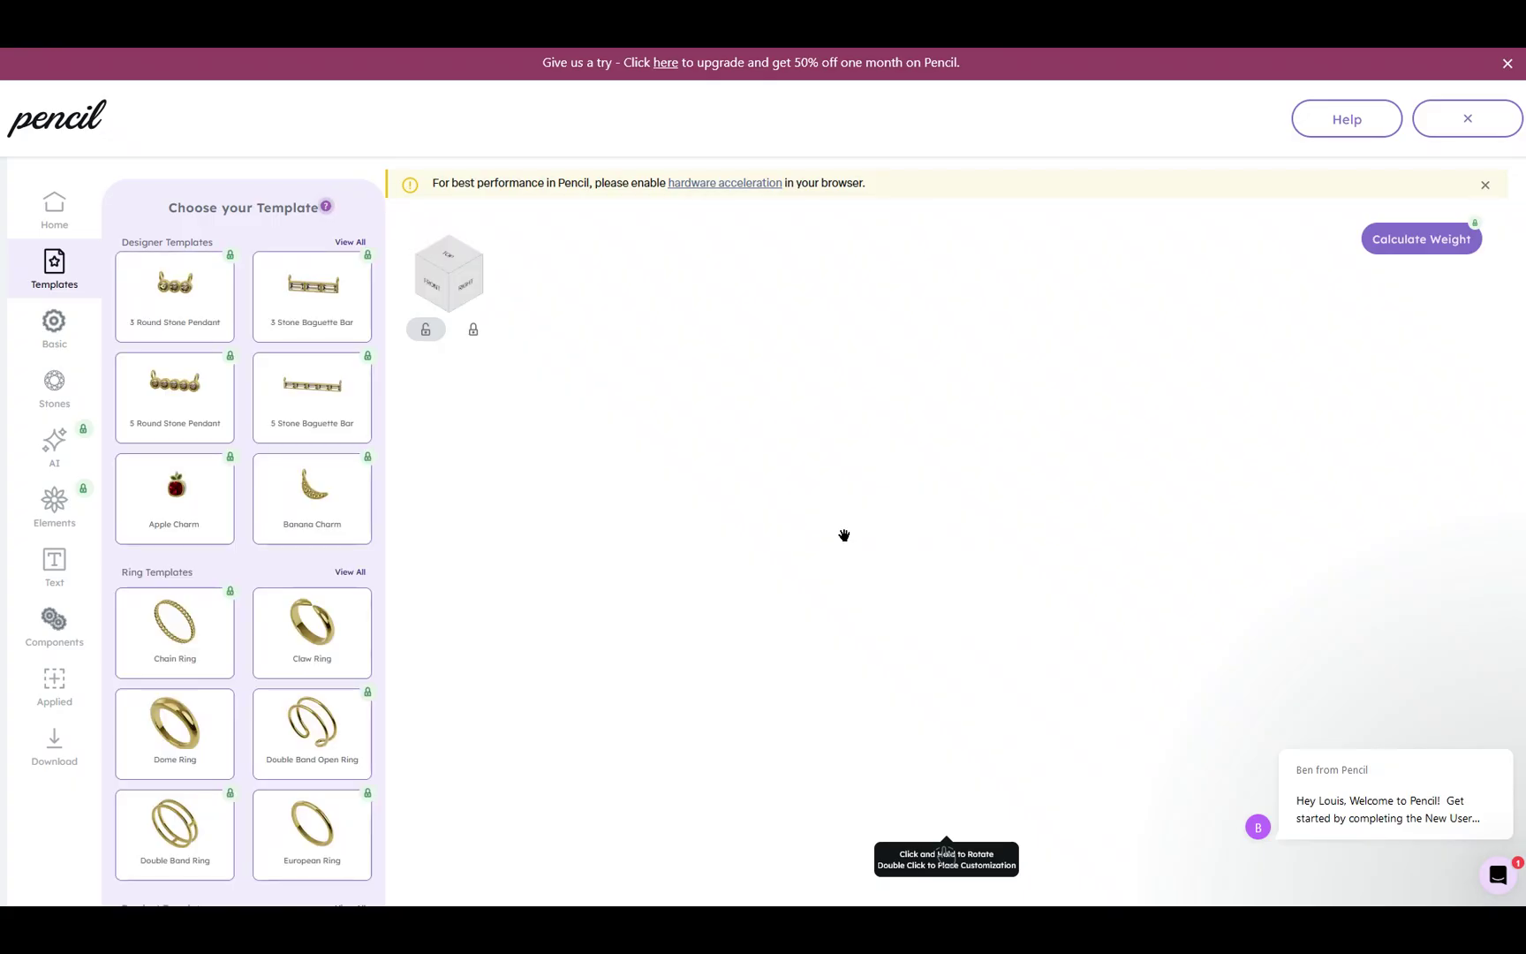
left_click(349, 572)
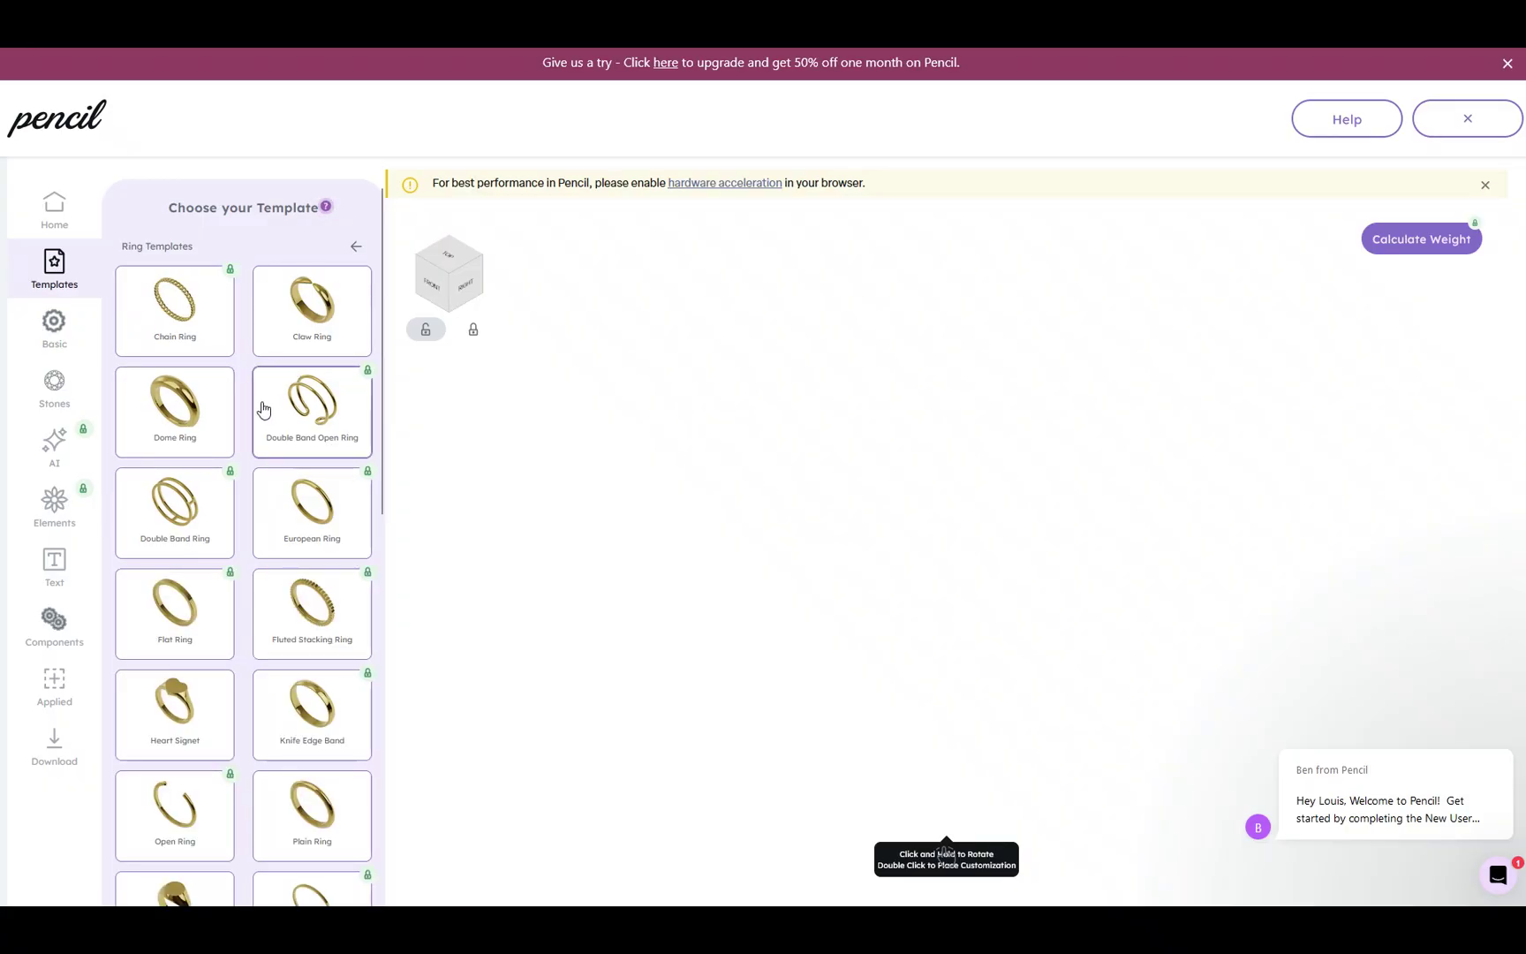
scroll(263, 409, "down", 3)
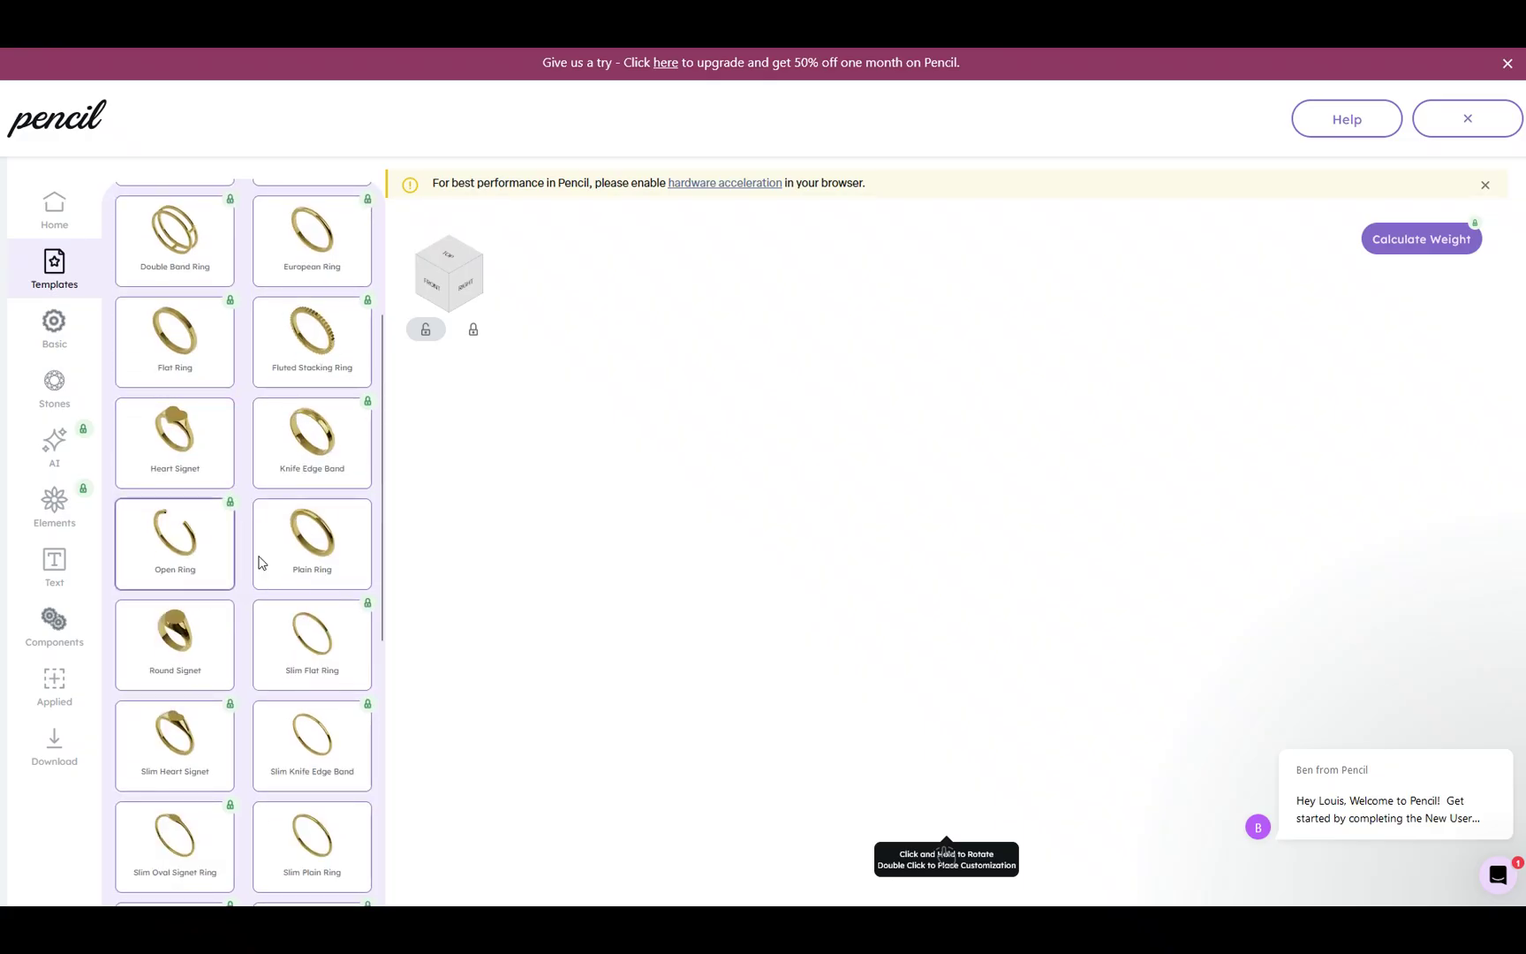
scroll(309, 554, "down", 3)
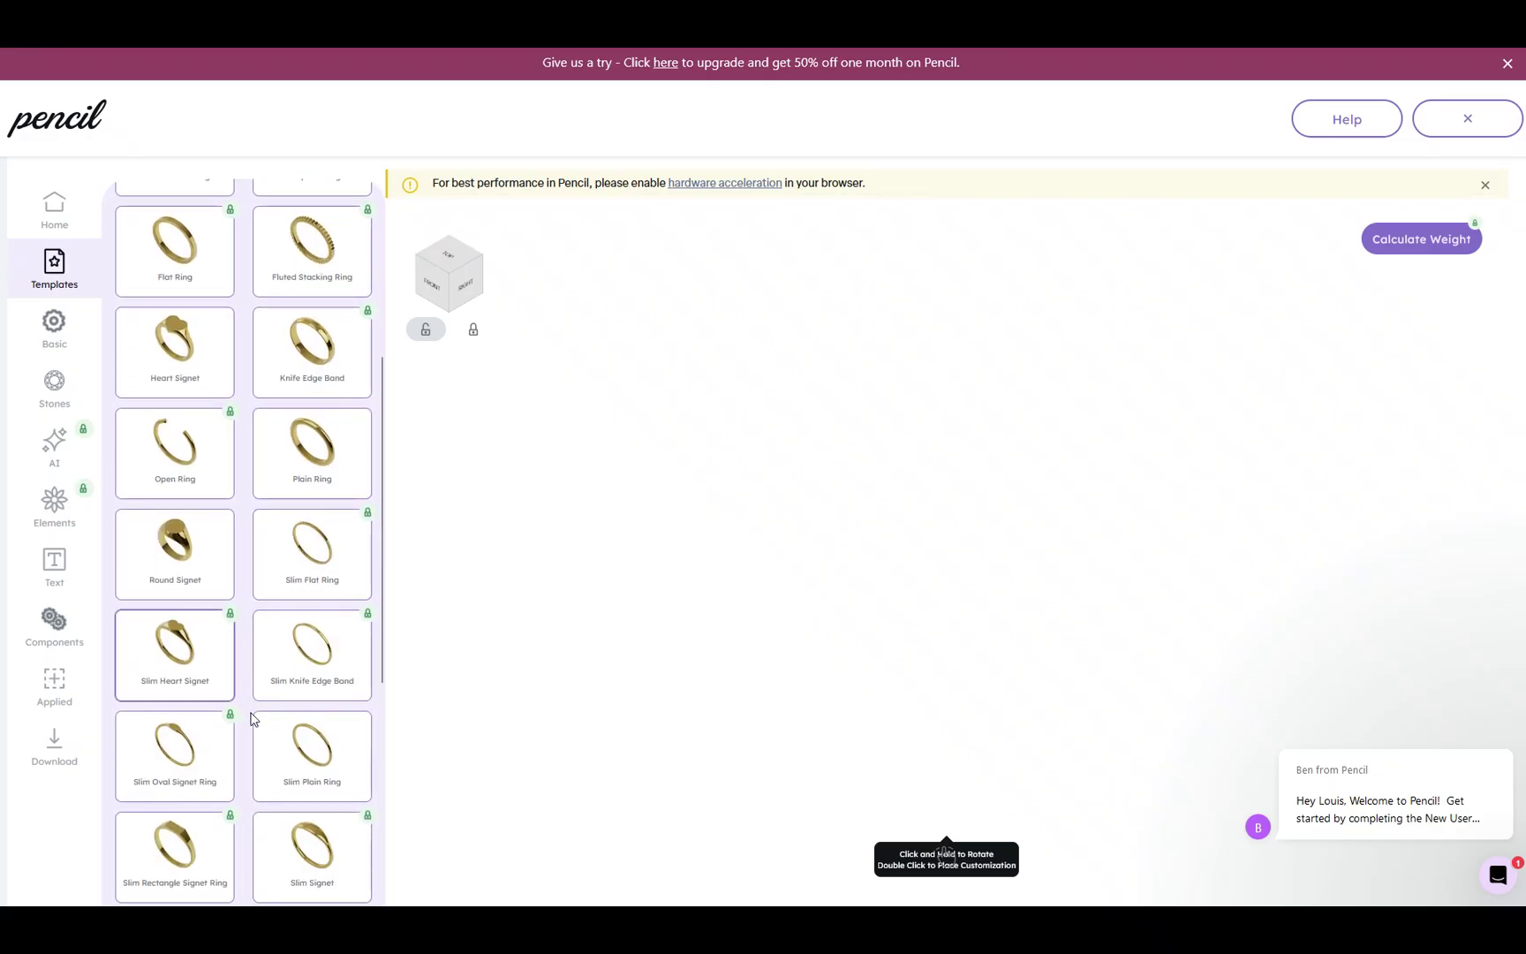
scroll(282, 662, "down", 3)
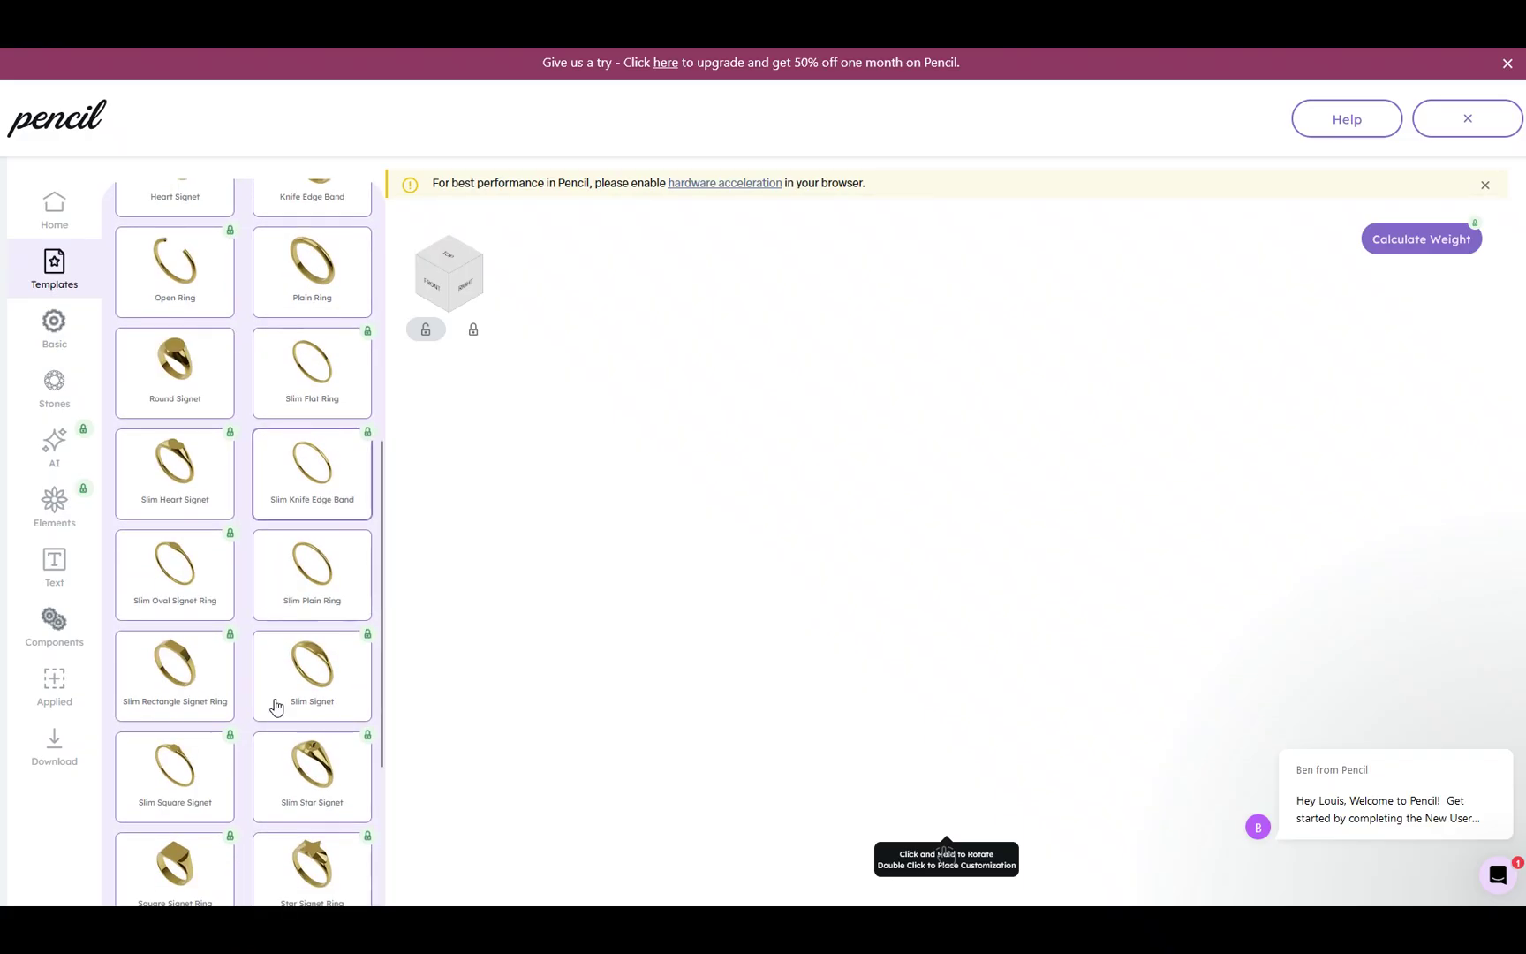
left_click(345, 590)
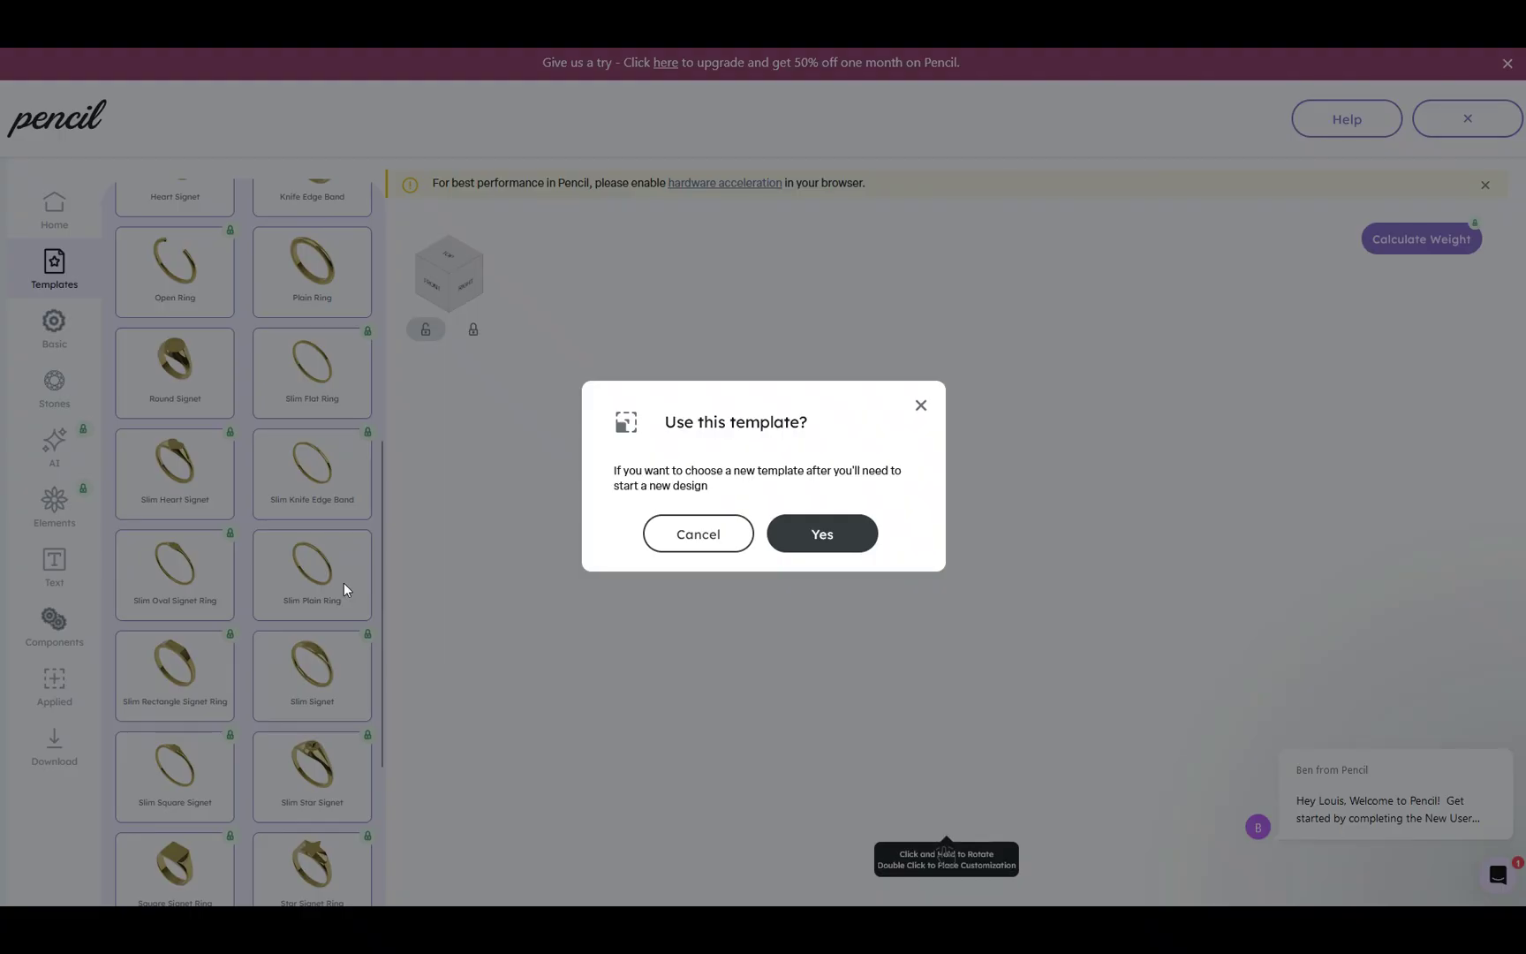
Step: Load the Slim Plain Ring and set band width 2 mm, band height 1.25 mm
left_click(817, 538)
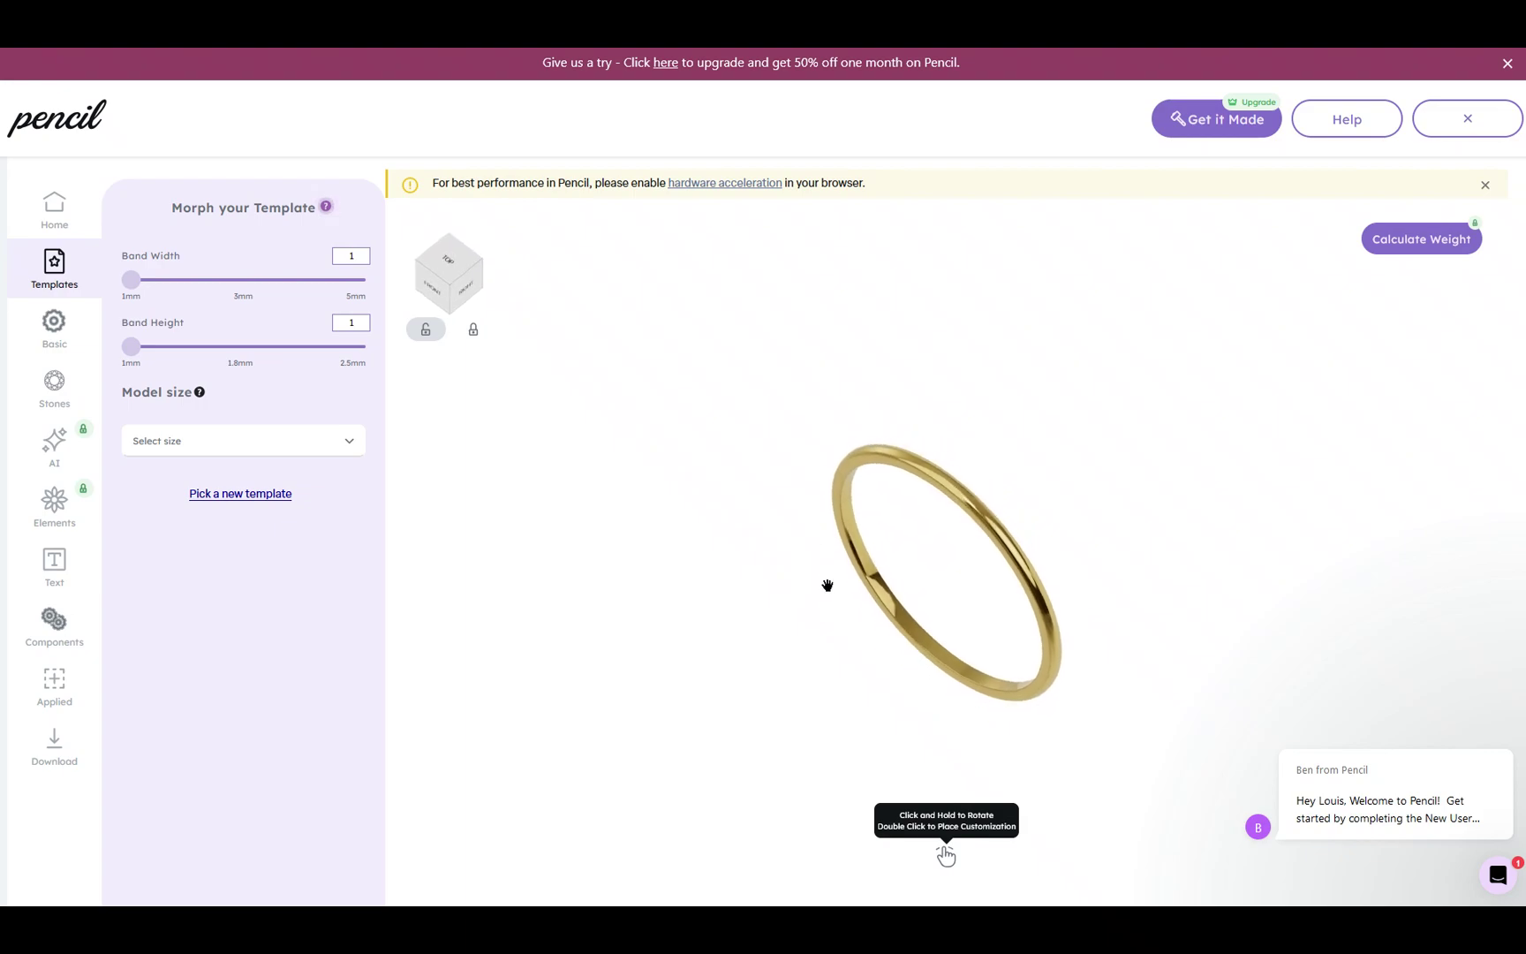
left_click_drag(130, 279, 167, 280)
left_click_drag(131, 346, 168, 347)
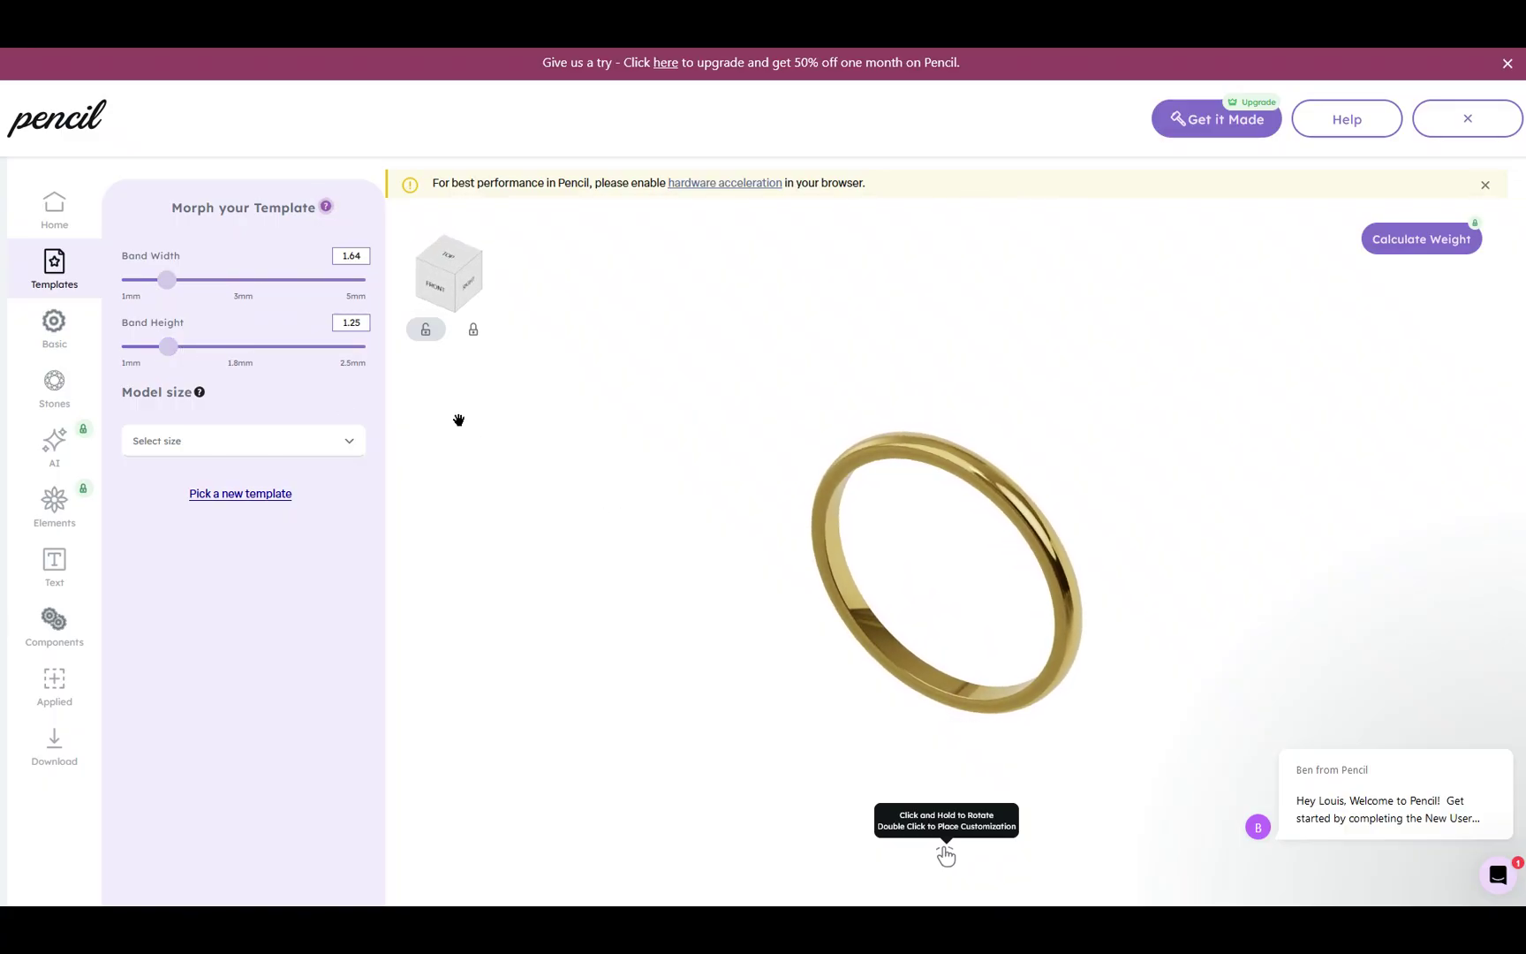
left_click_drag(181, 279, 189, 280)
left_click_drag(862, 347, 869, 362)
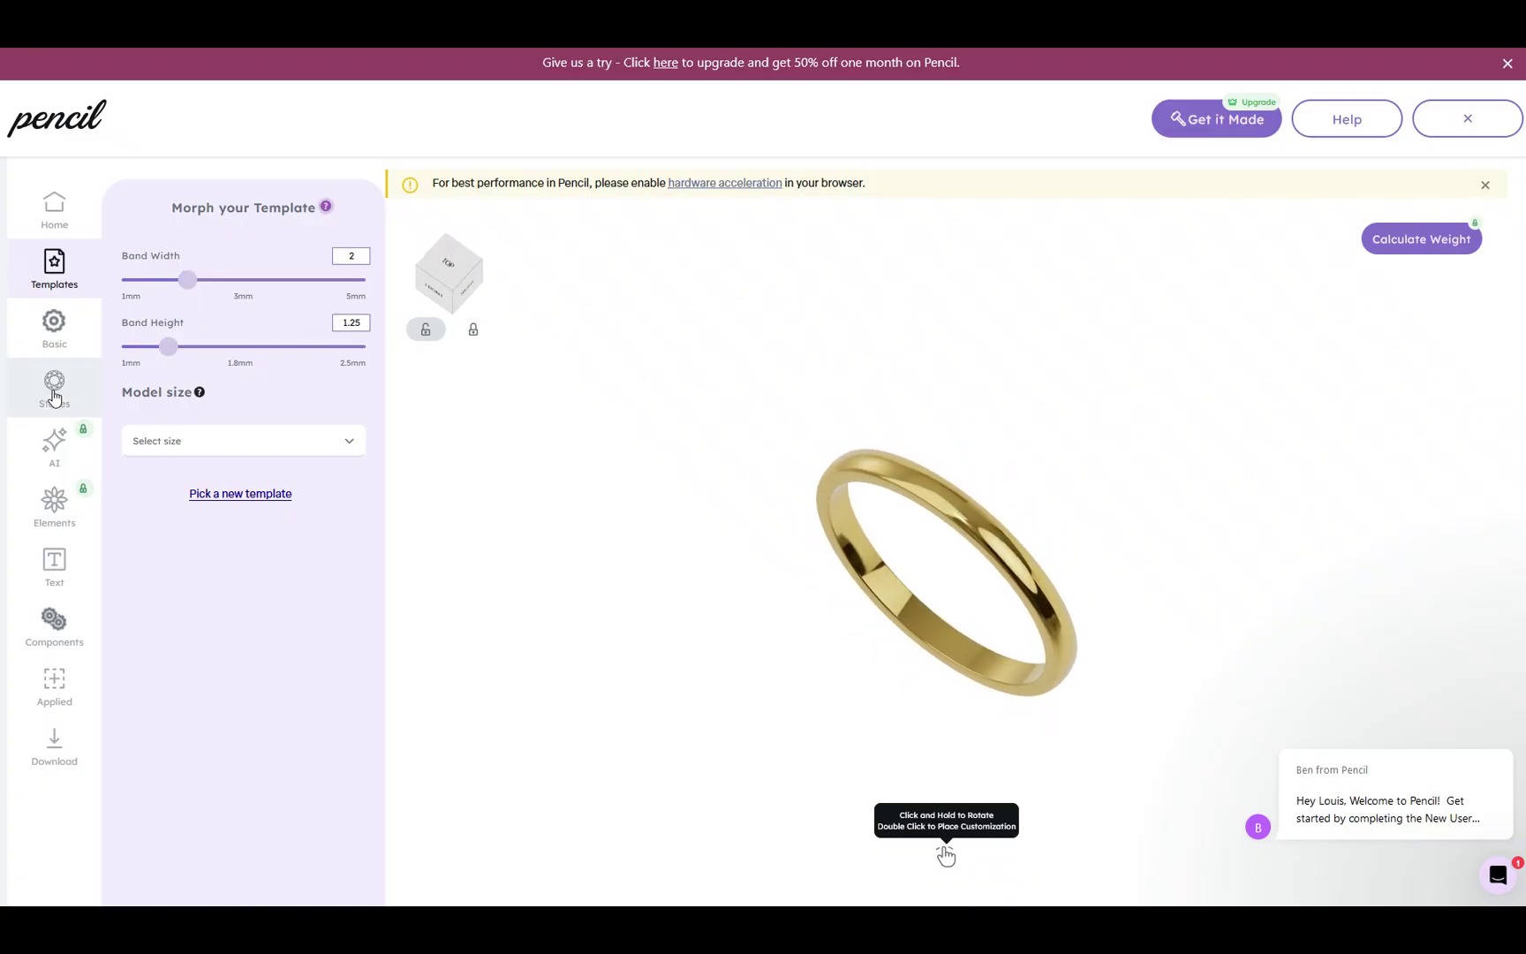
Step: Change the design material from 14k to 18k Yellow Gold, then try the locked Finish option
left_click(54, 325)
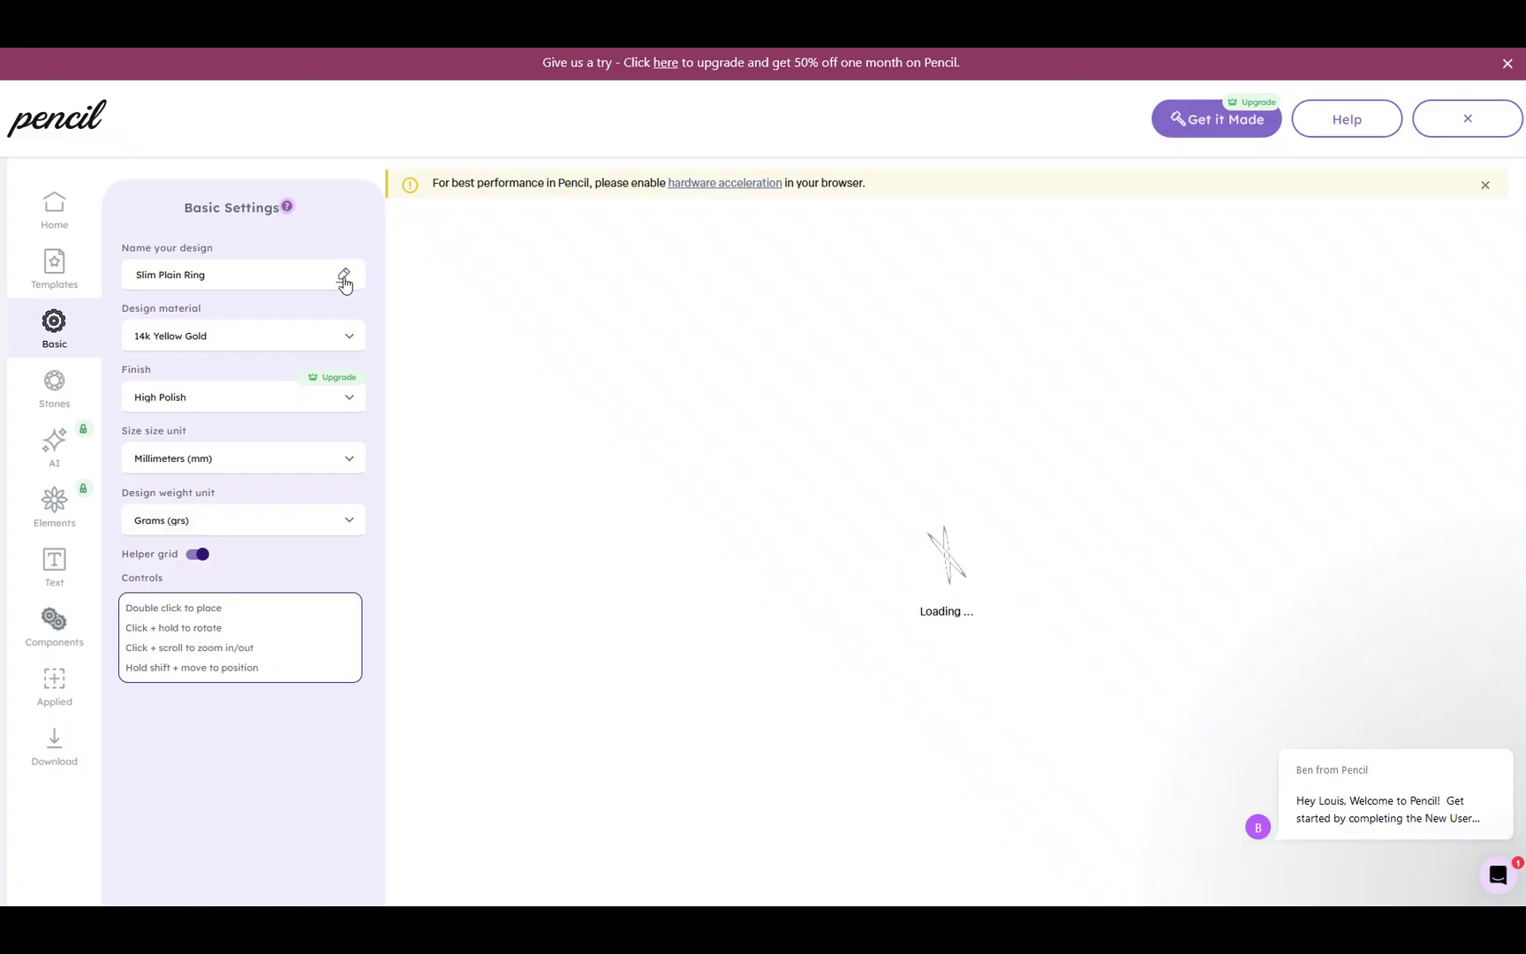
left_click(348, 336)
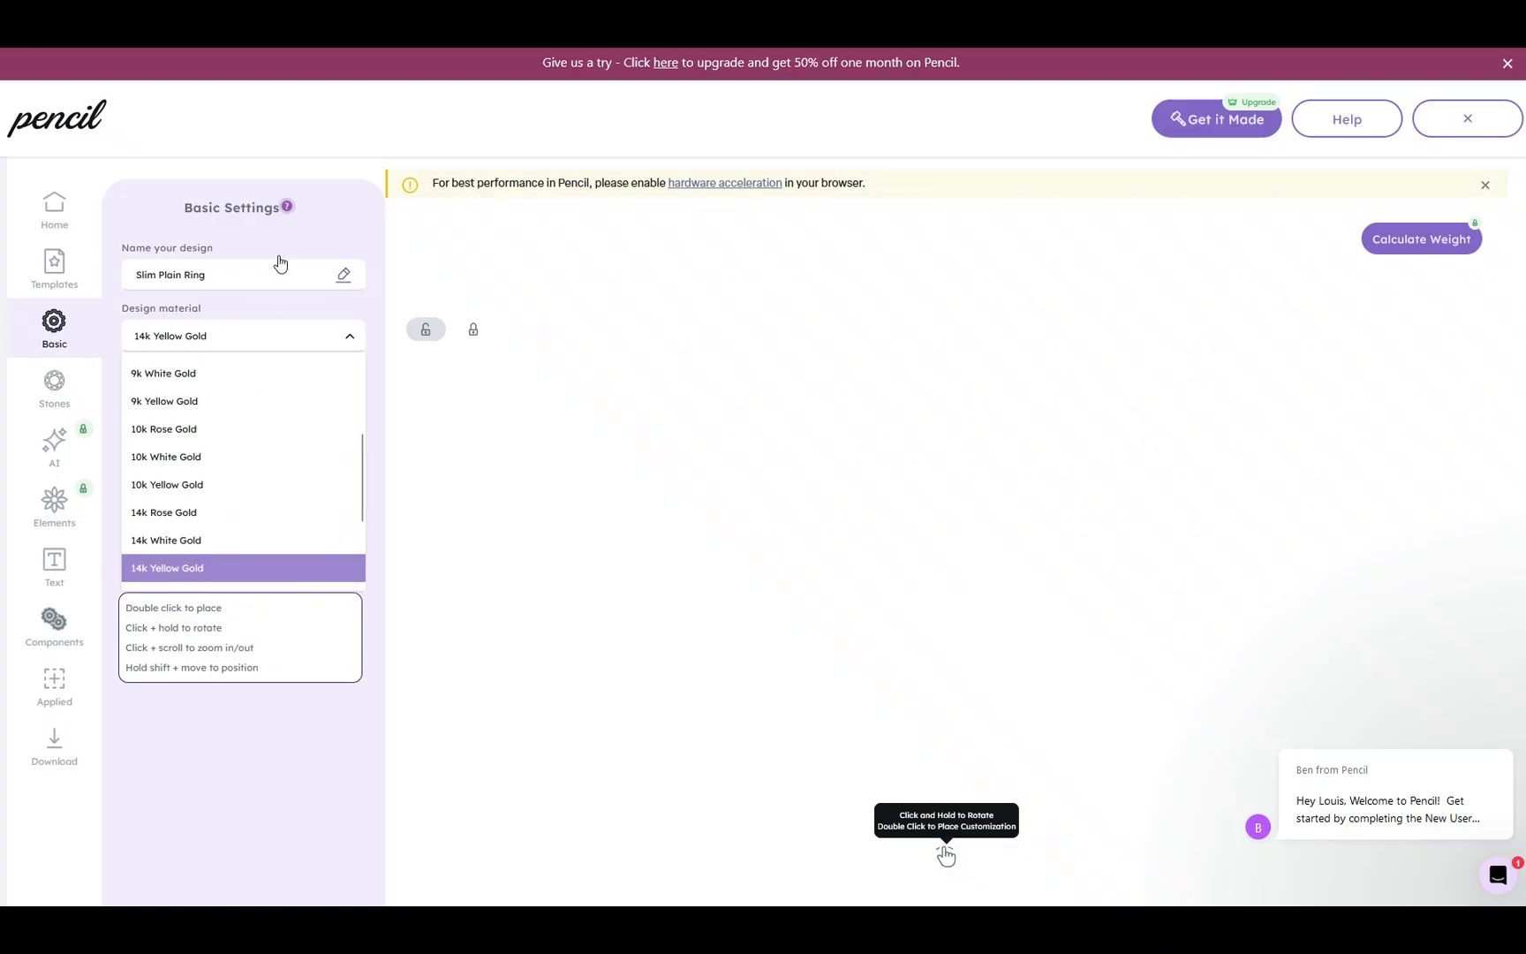
scroll(245, 444, "down", 3)
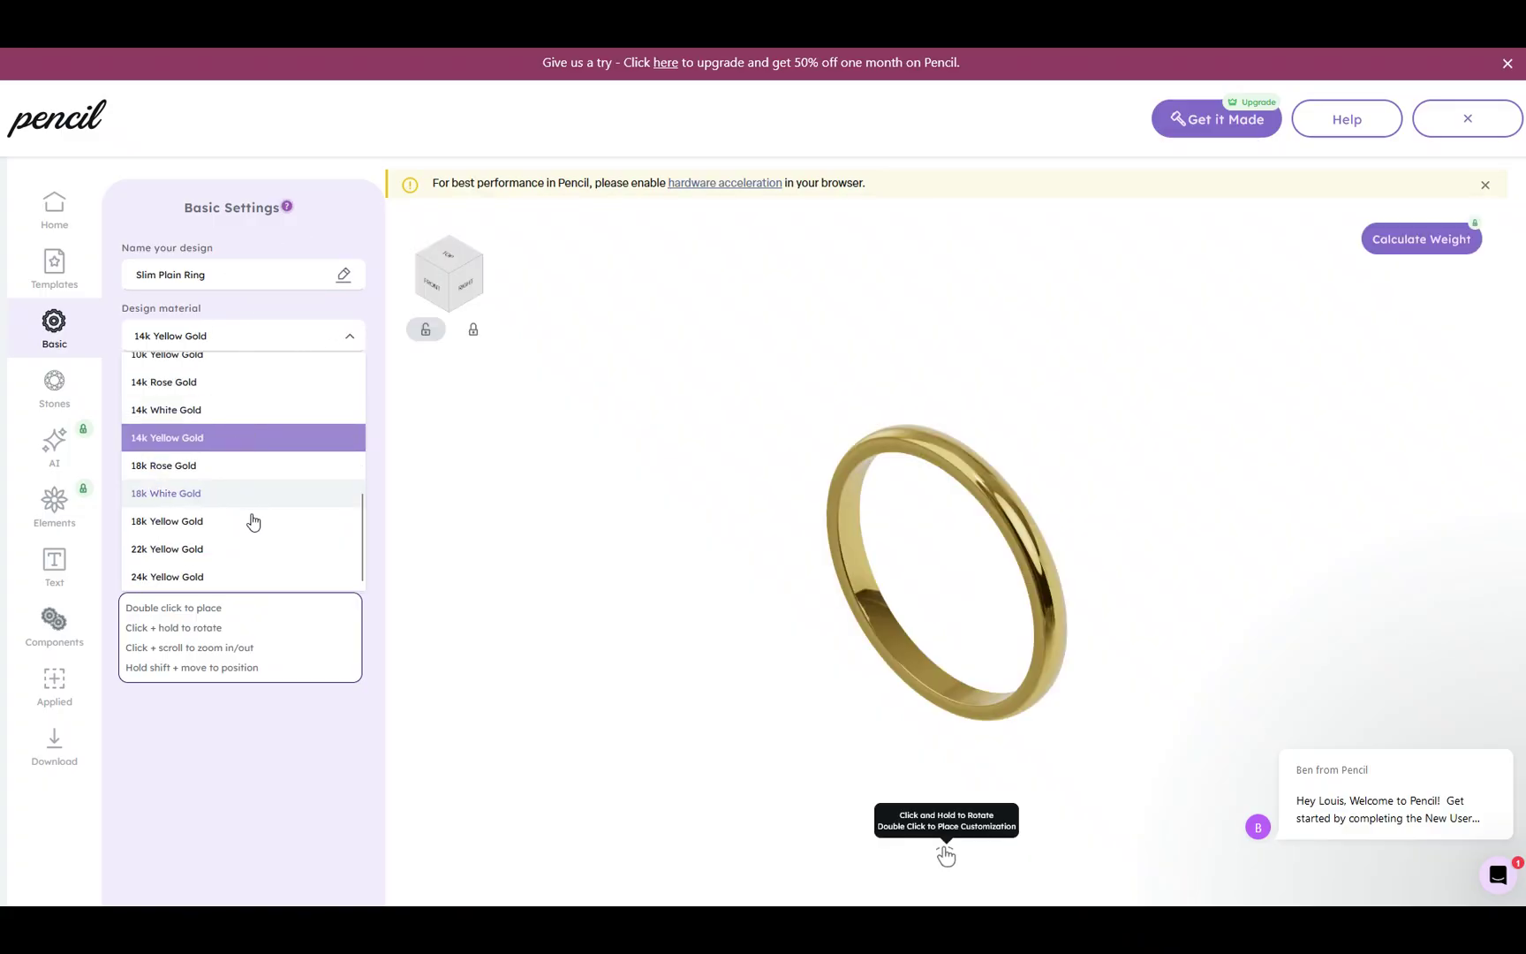
left_click(236, 525)
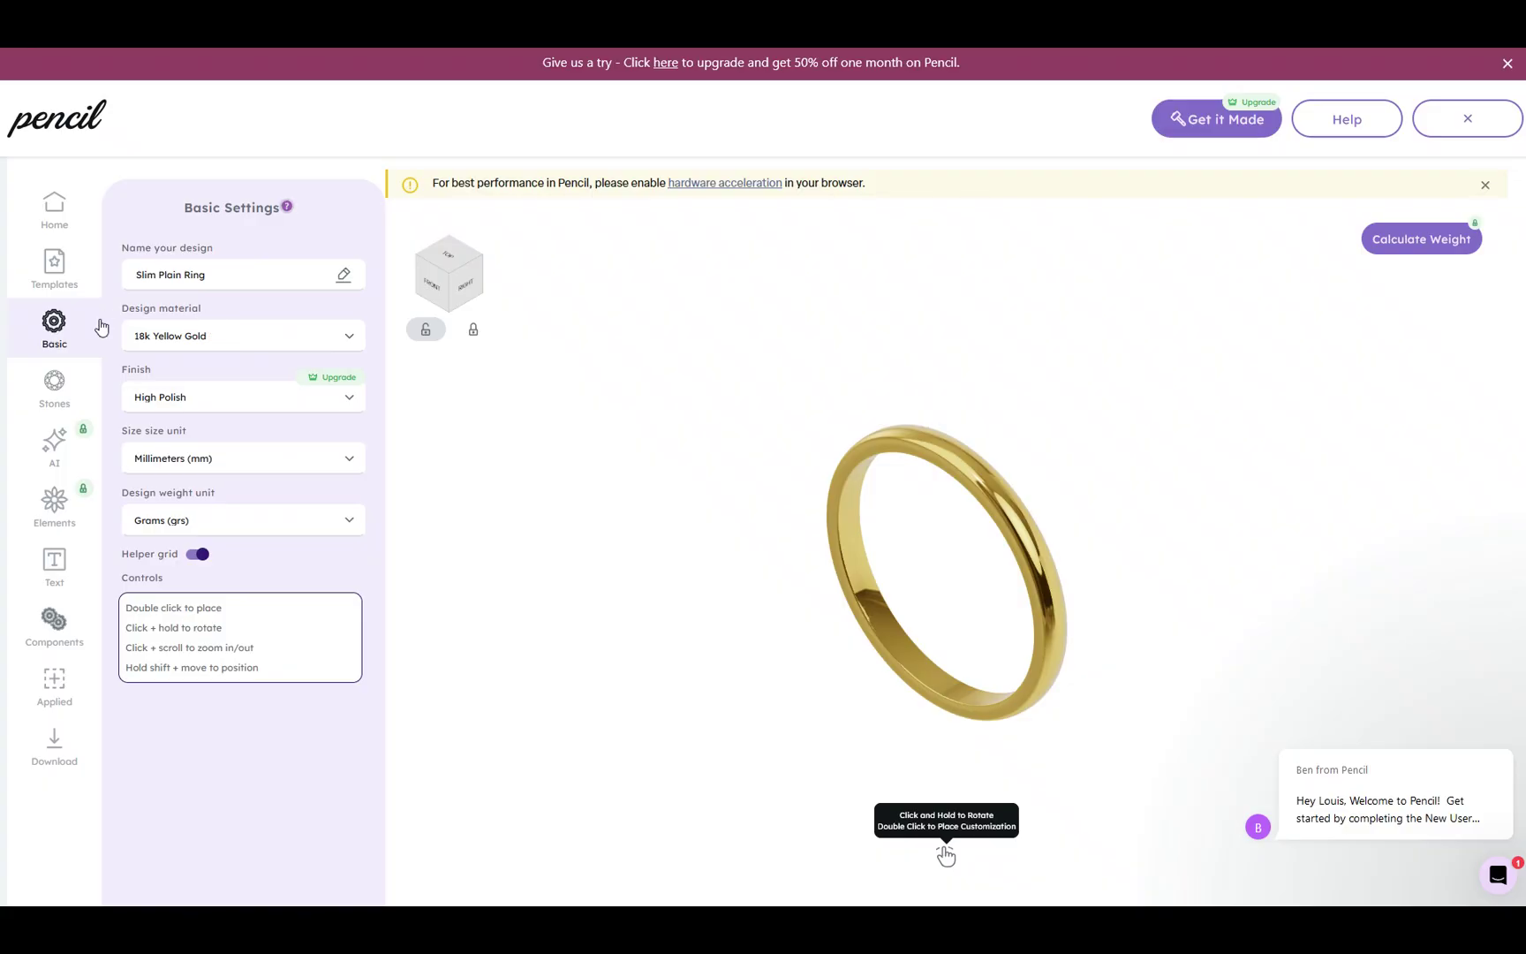
left_click(347, 397)
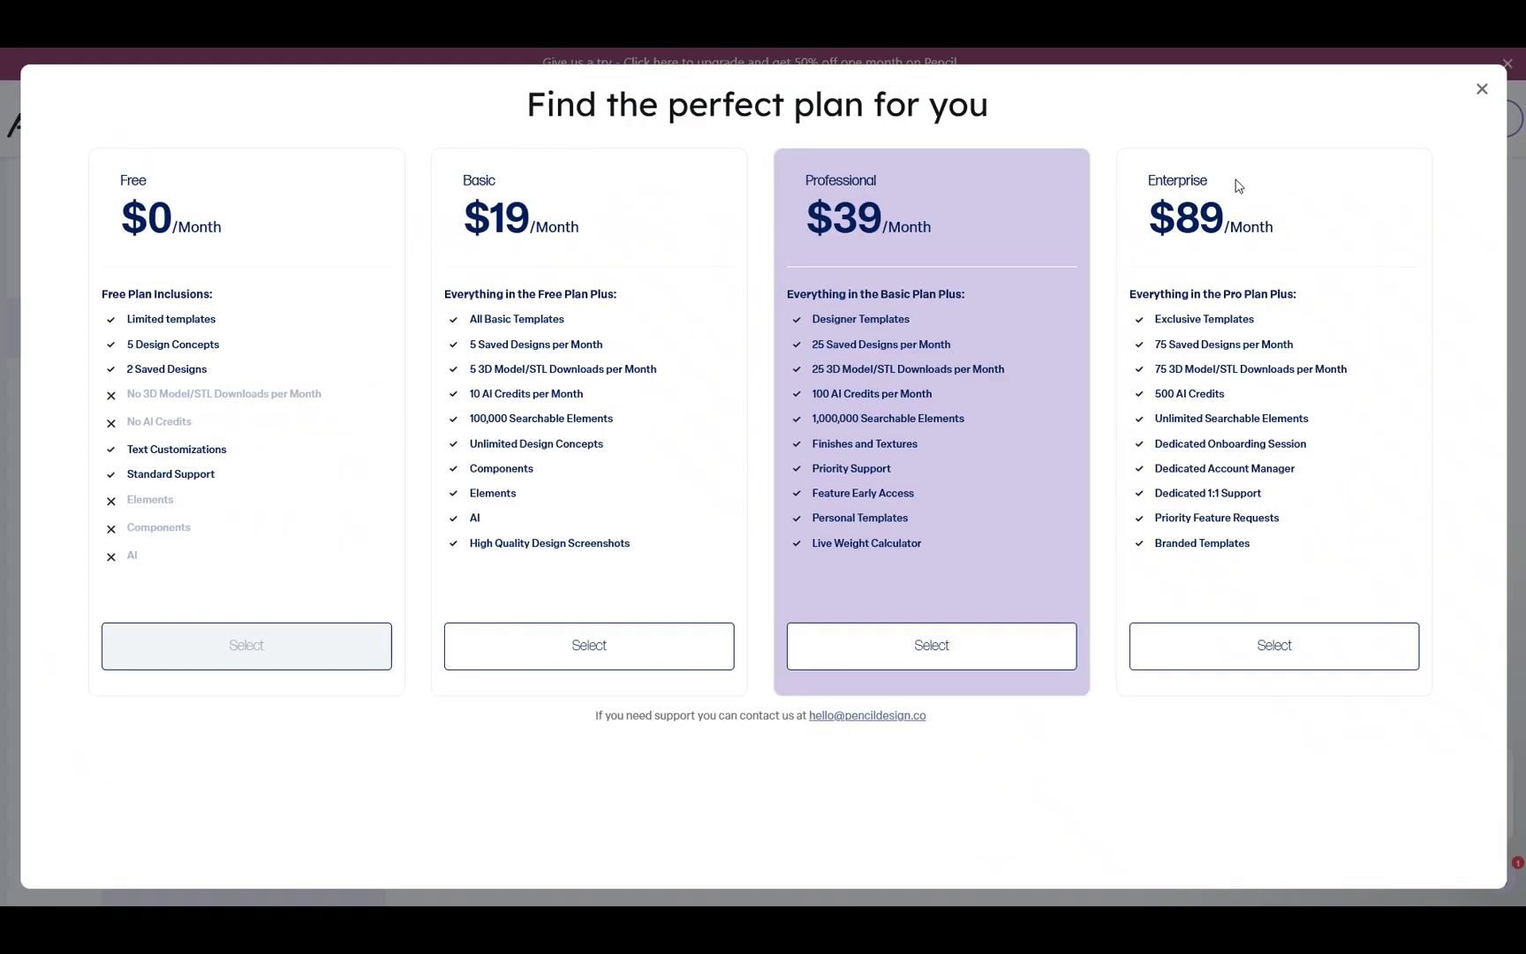
Step: Close the pricing offers and bring up the Add Stones panel
left_click(1482, 89)
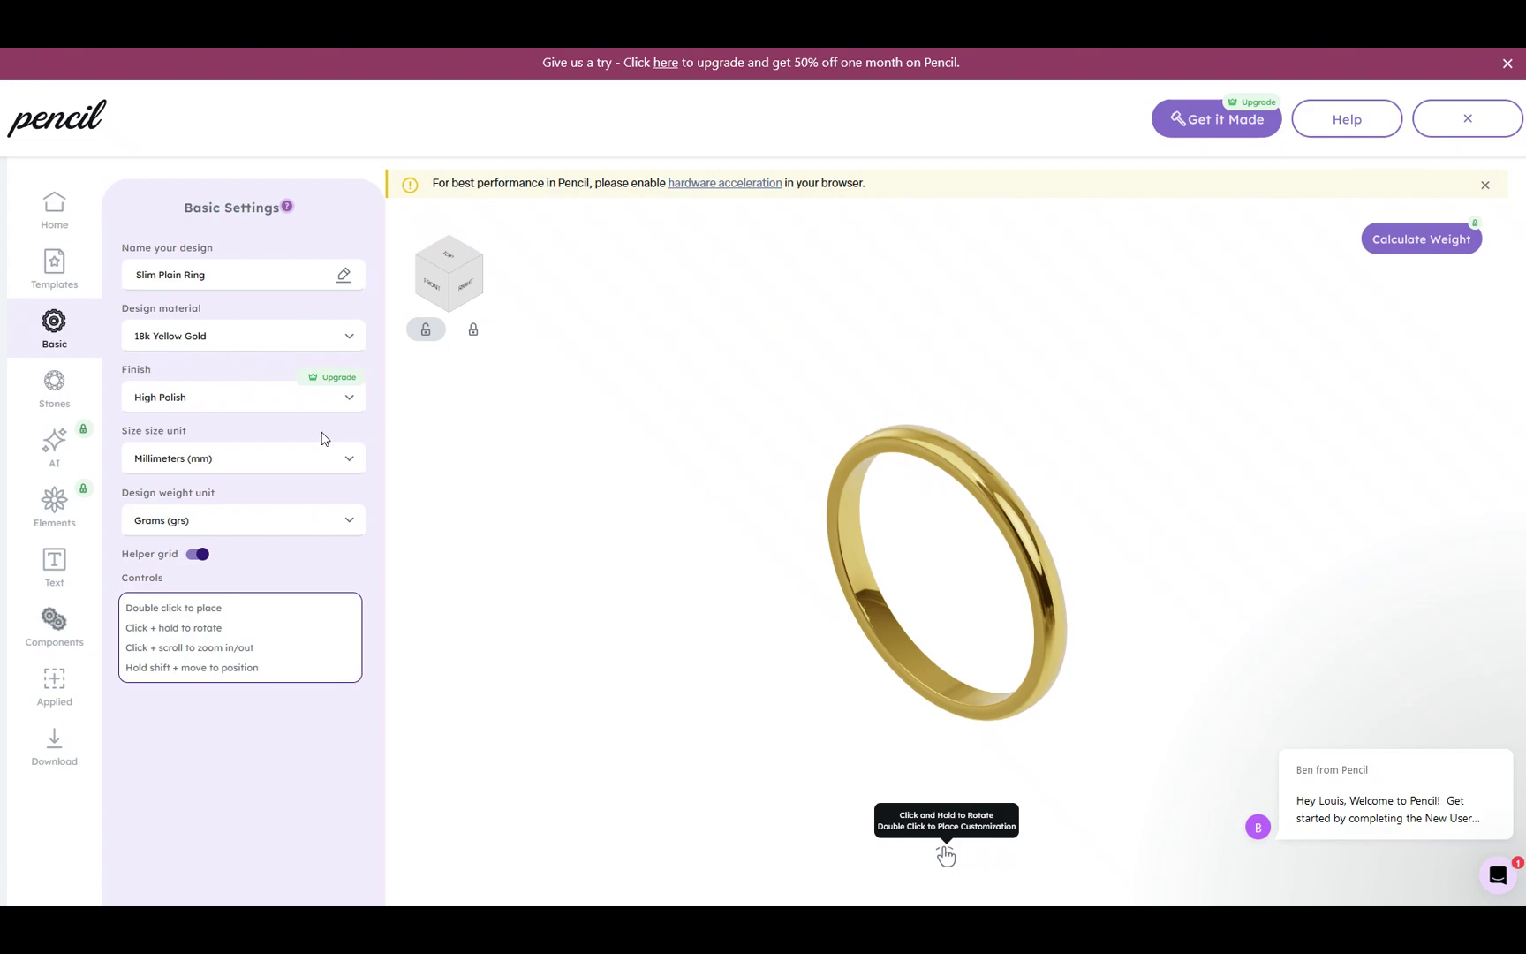
left_click(60, 399)
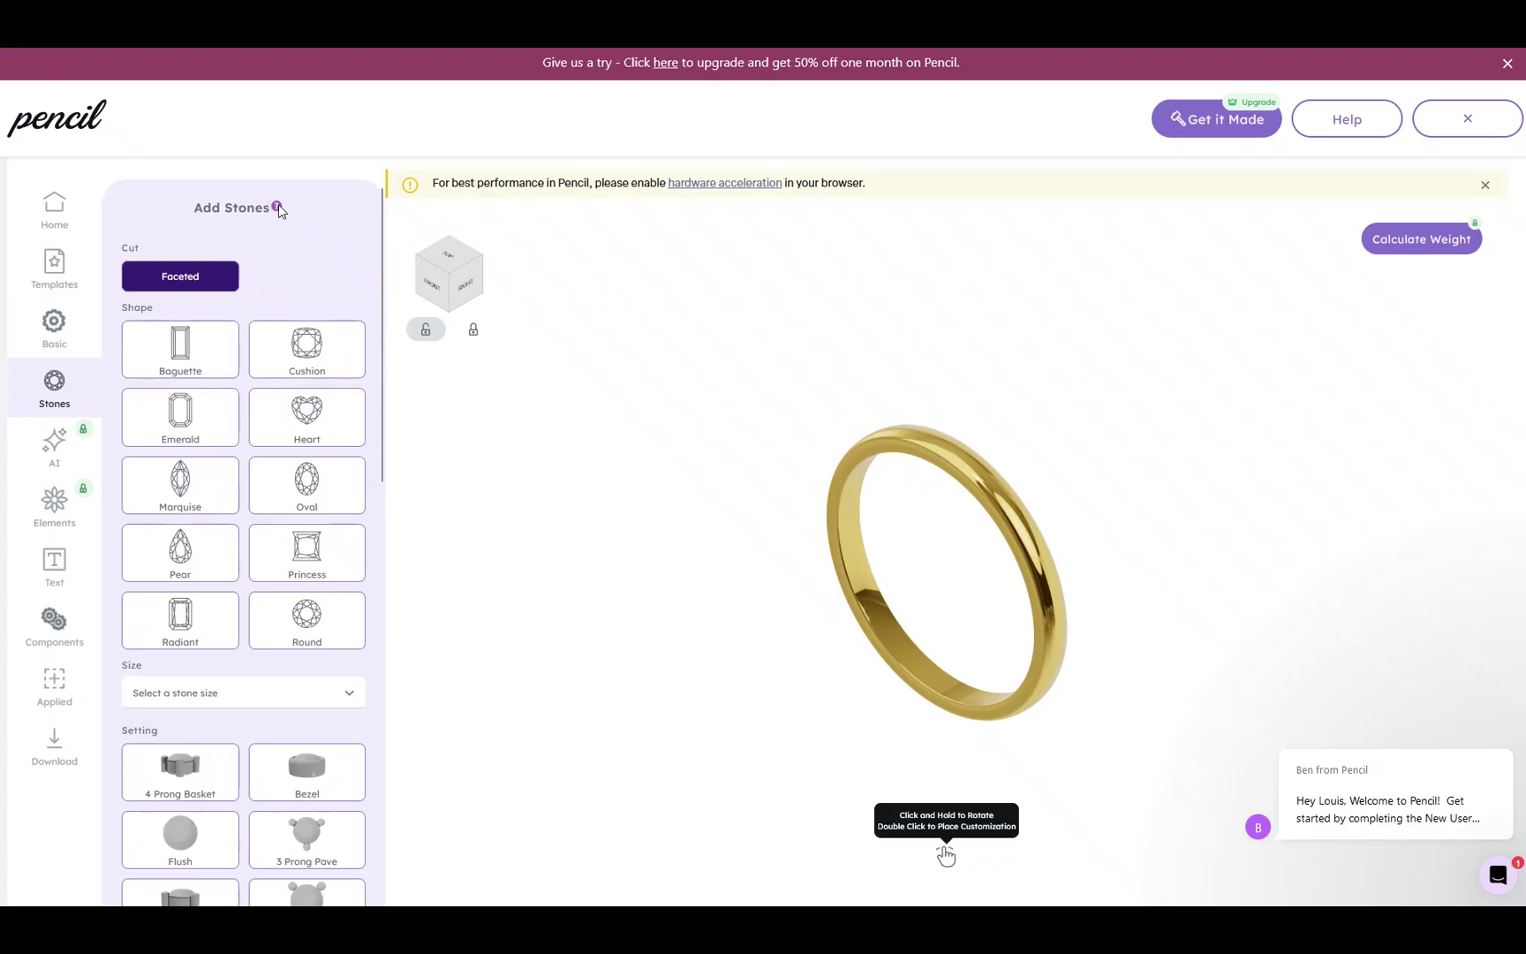
mouse_move(279, 210)
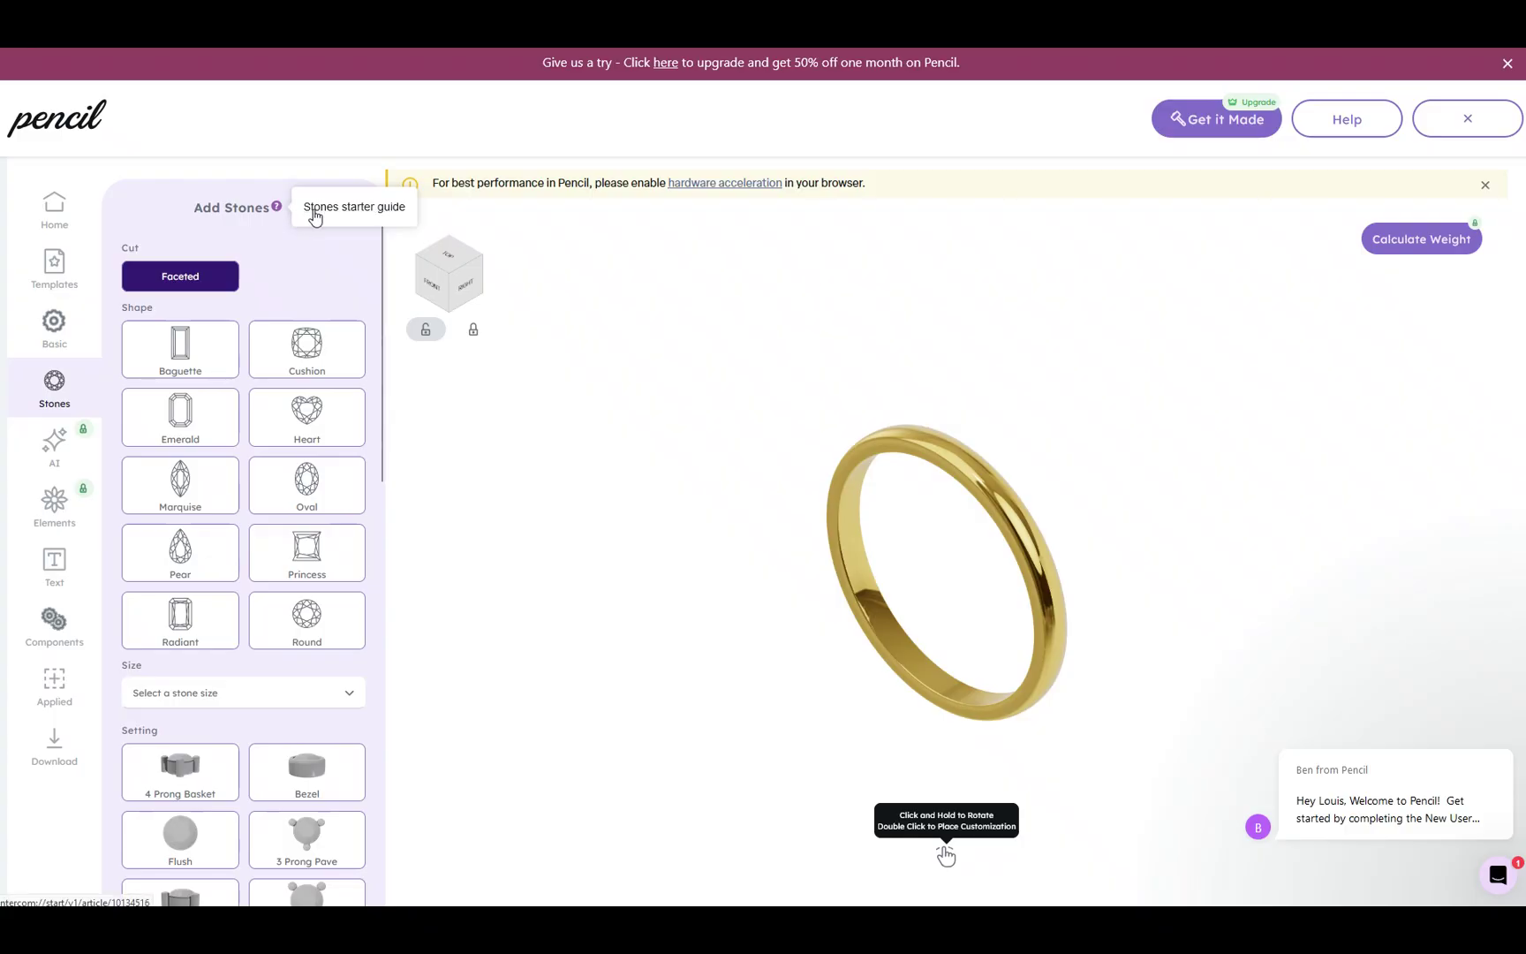
left_click(315, 217)
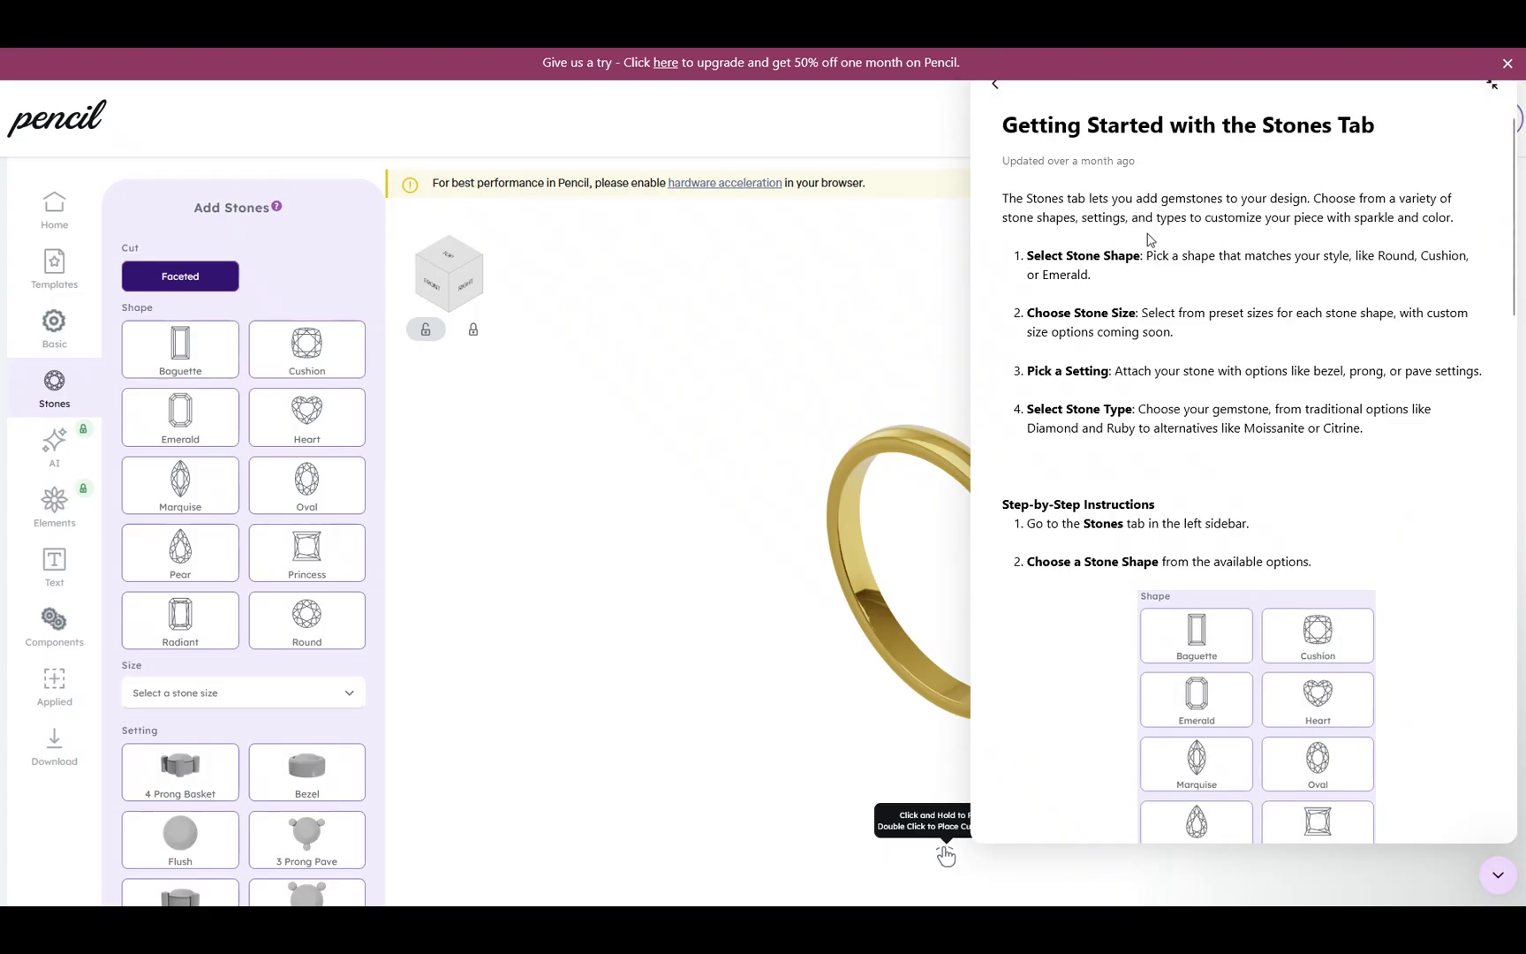
scroll(1288, 316, "down", 8)
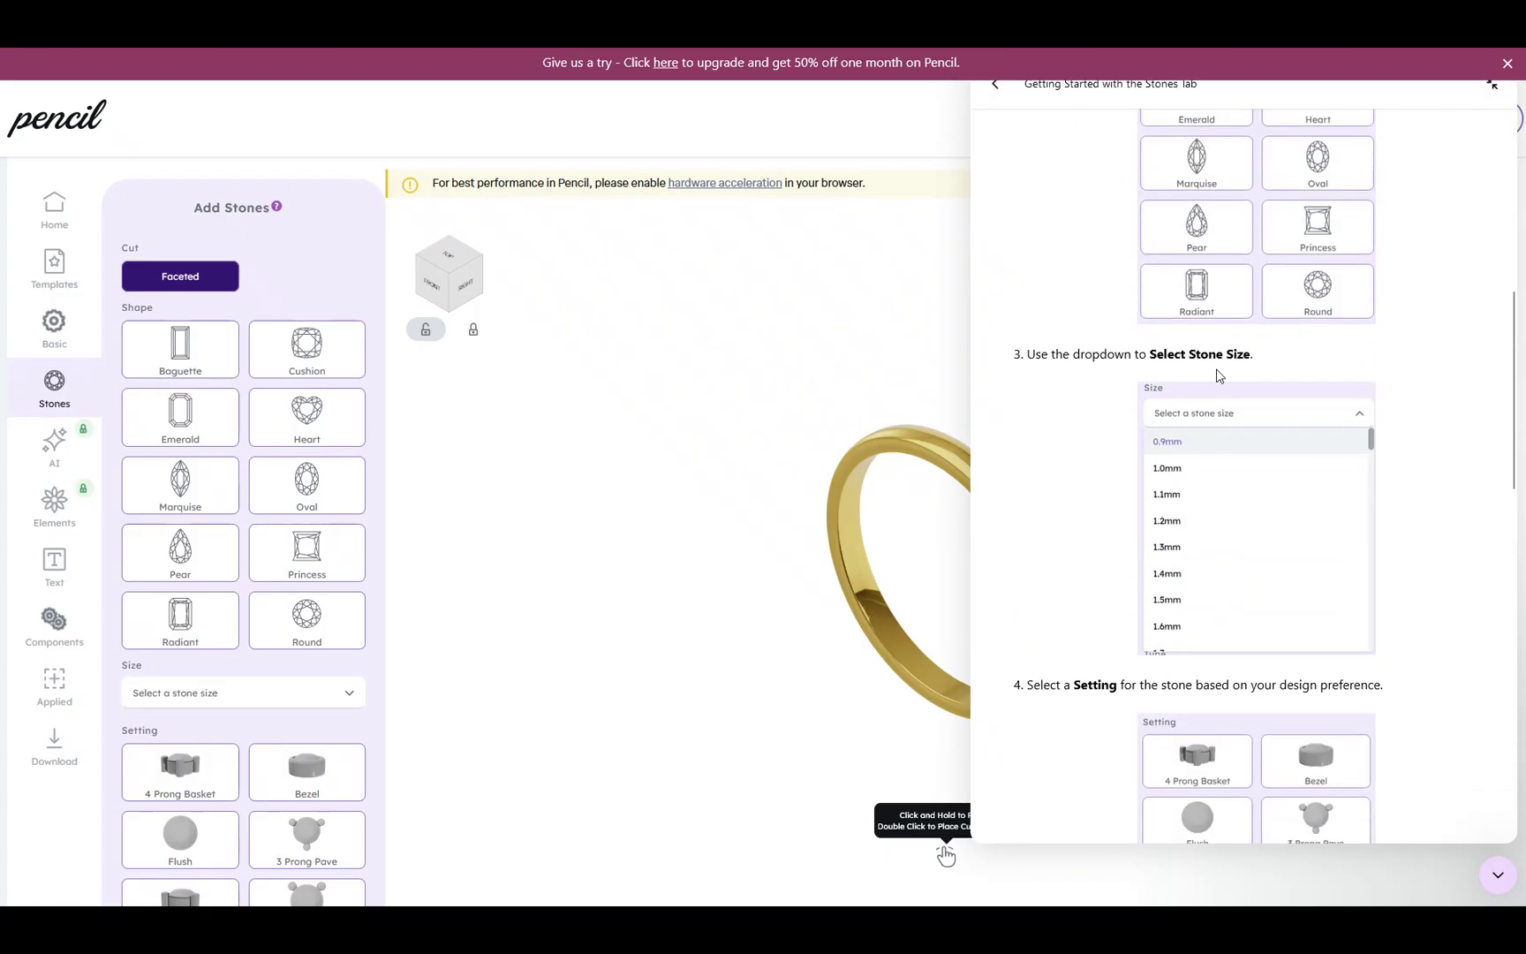
scroll(1211, 413, "down", 9)
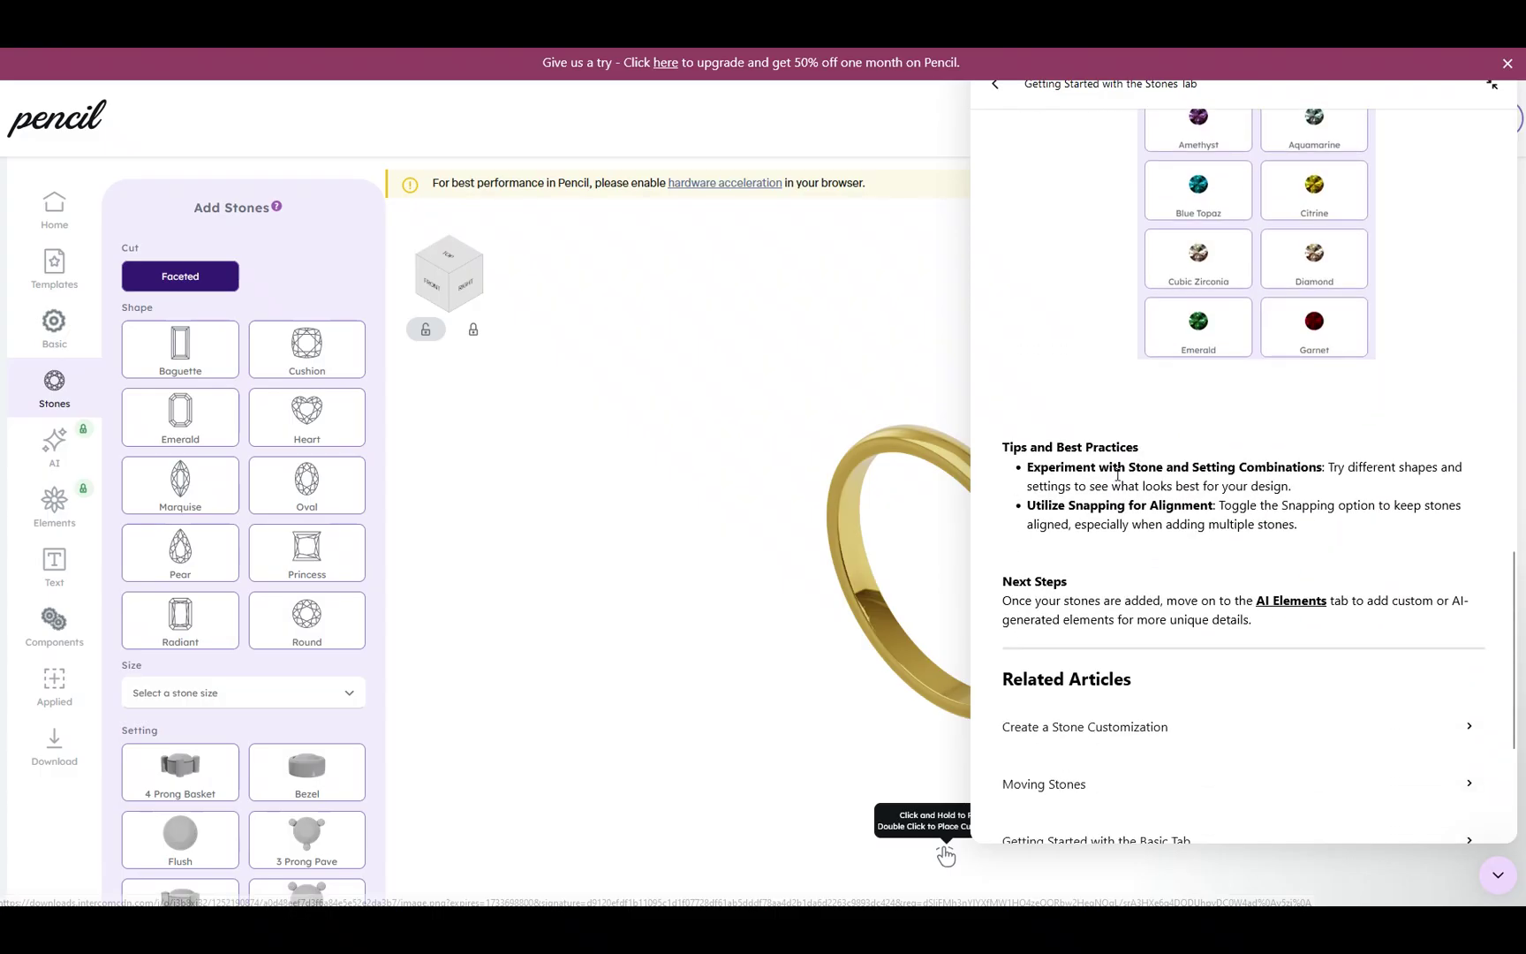
scroll(1200, 477, "down", 1)
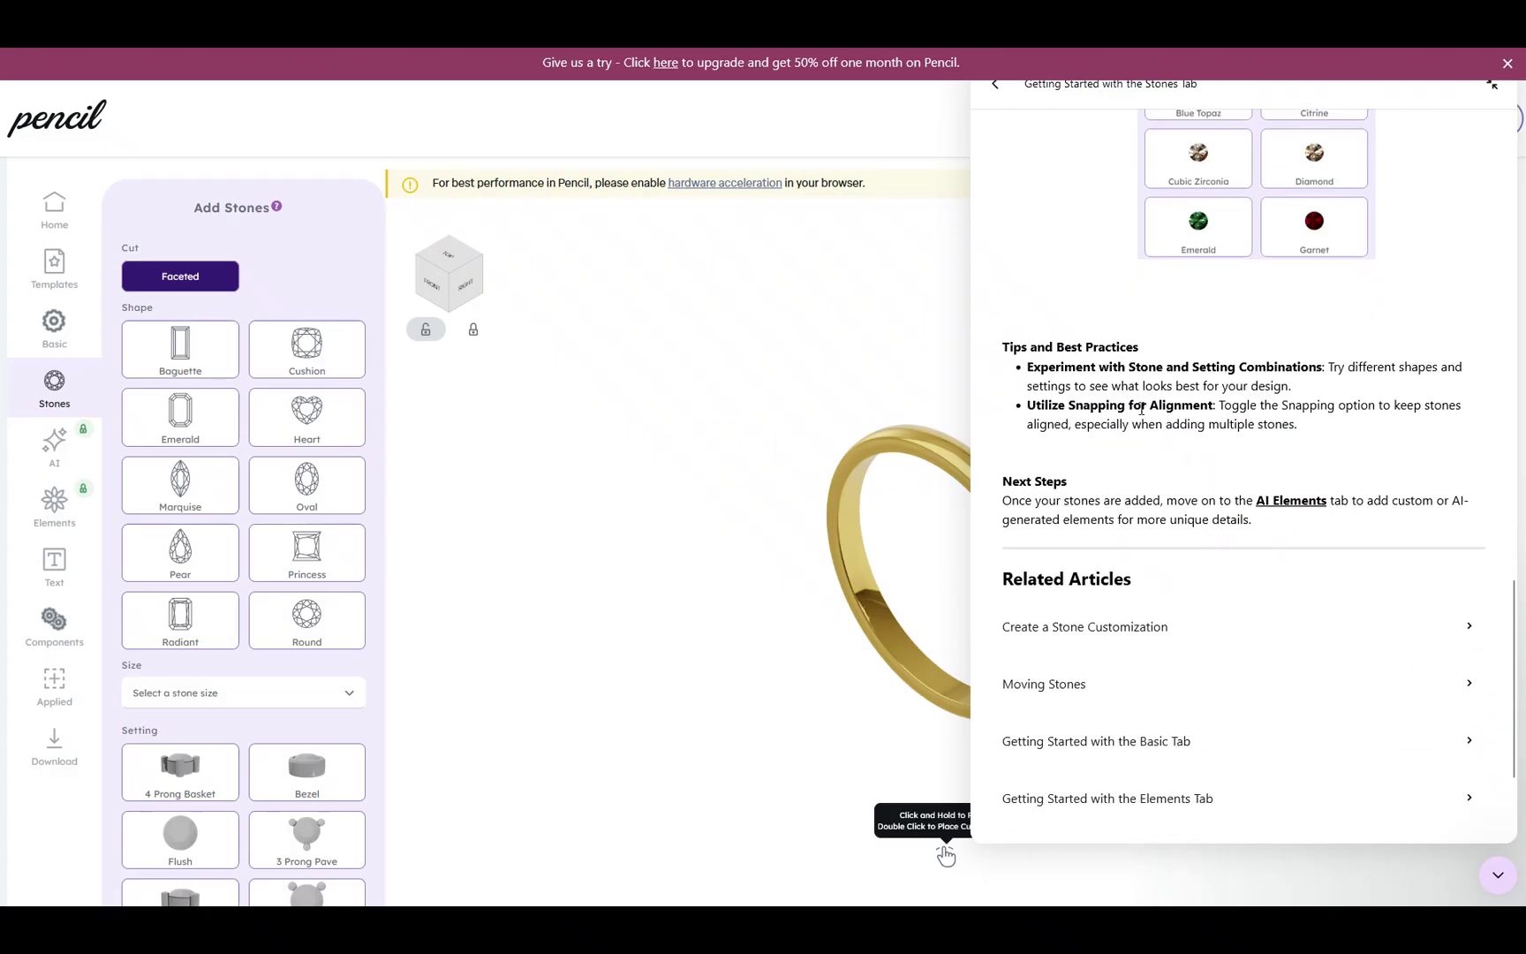
scroll(1175, 408, "down", 2)
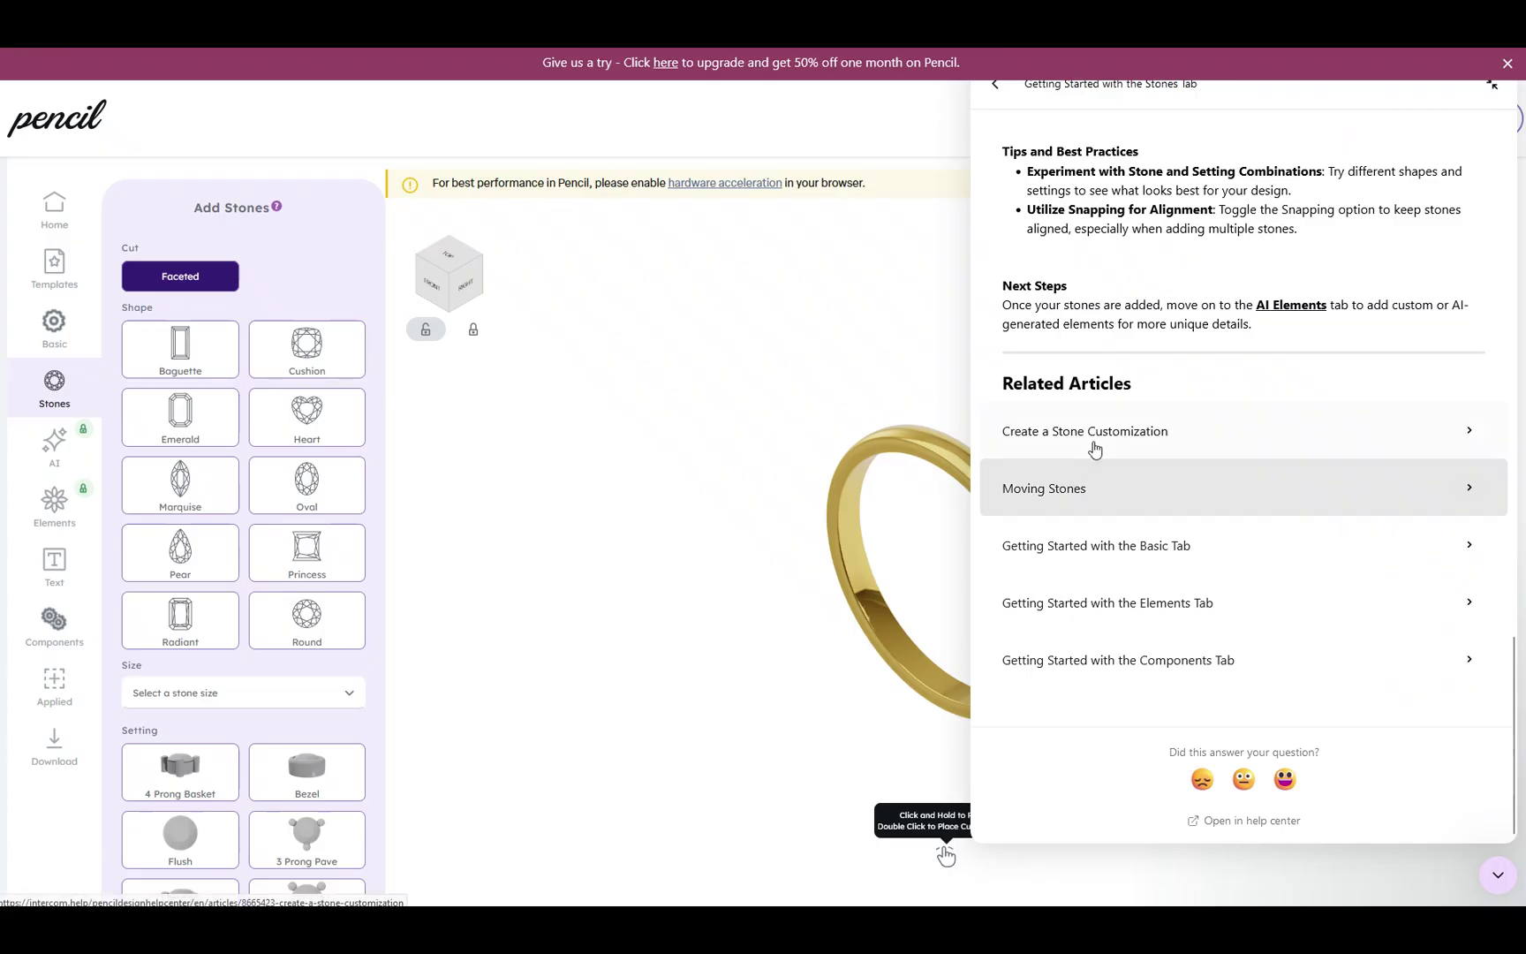
scroll(1123, 437, "up", 15)
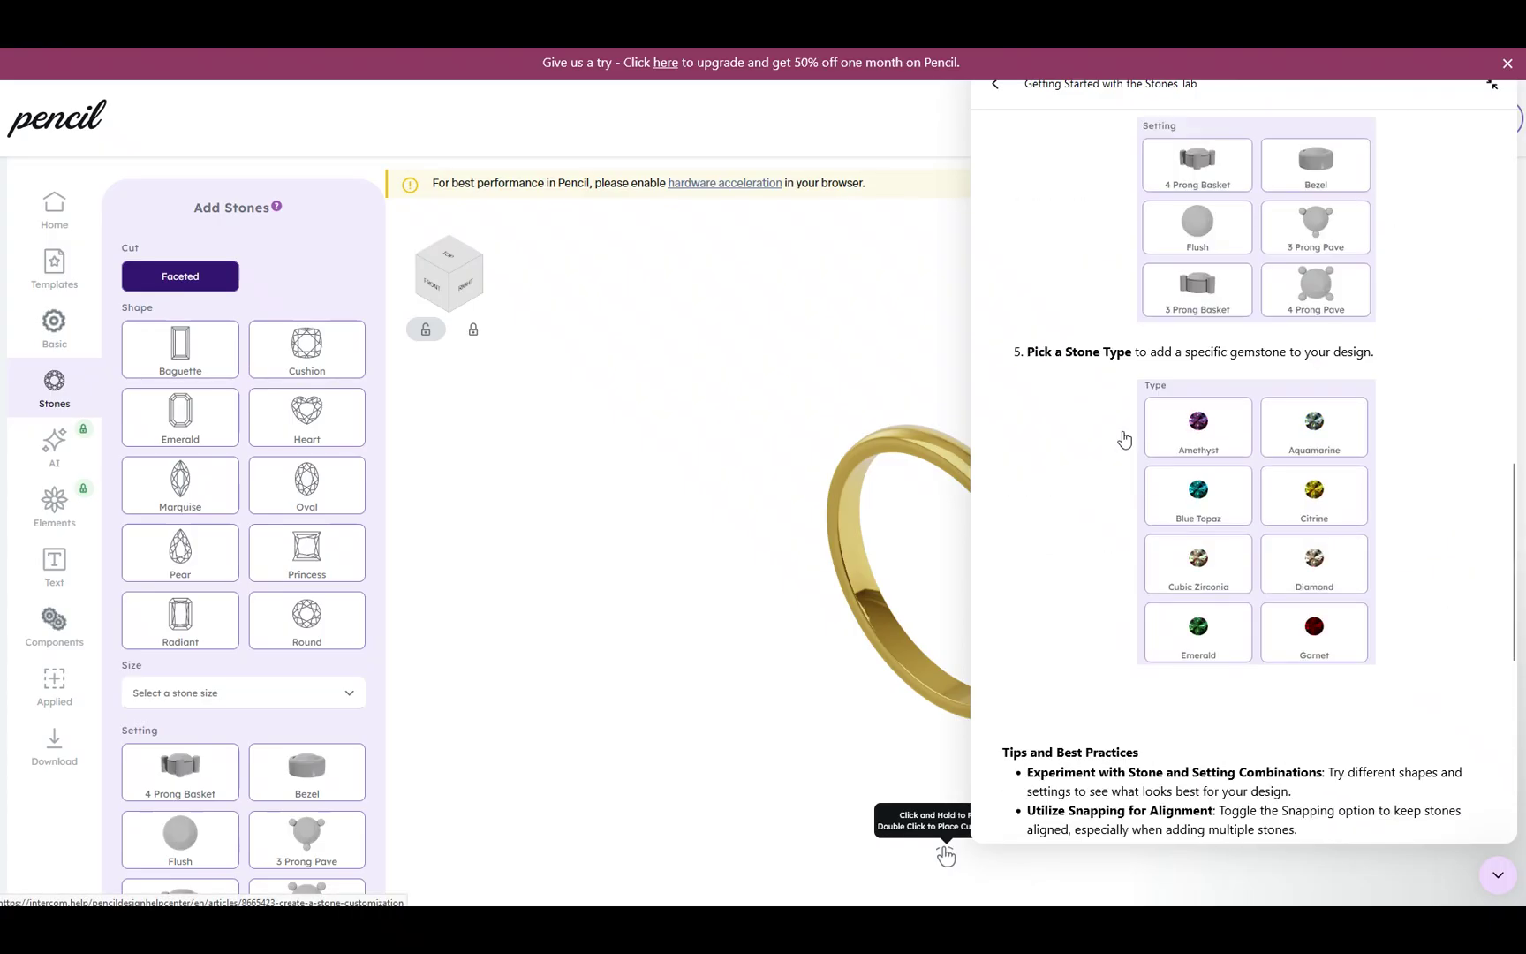
left_click(996, 92)
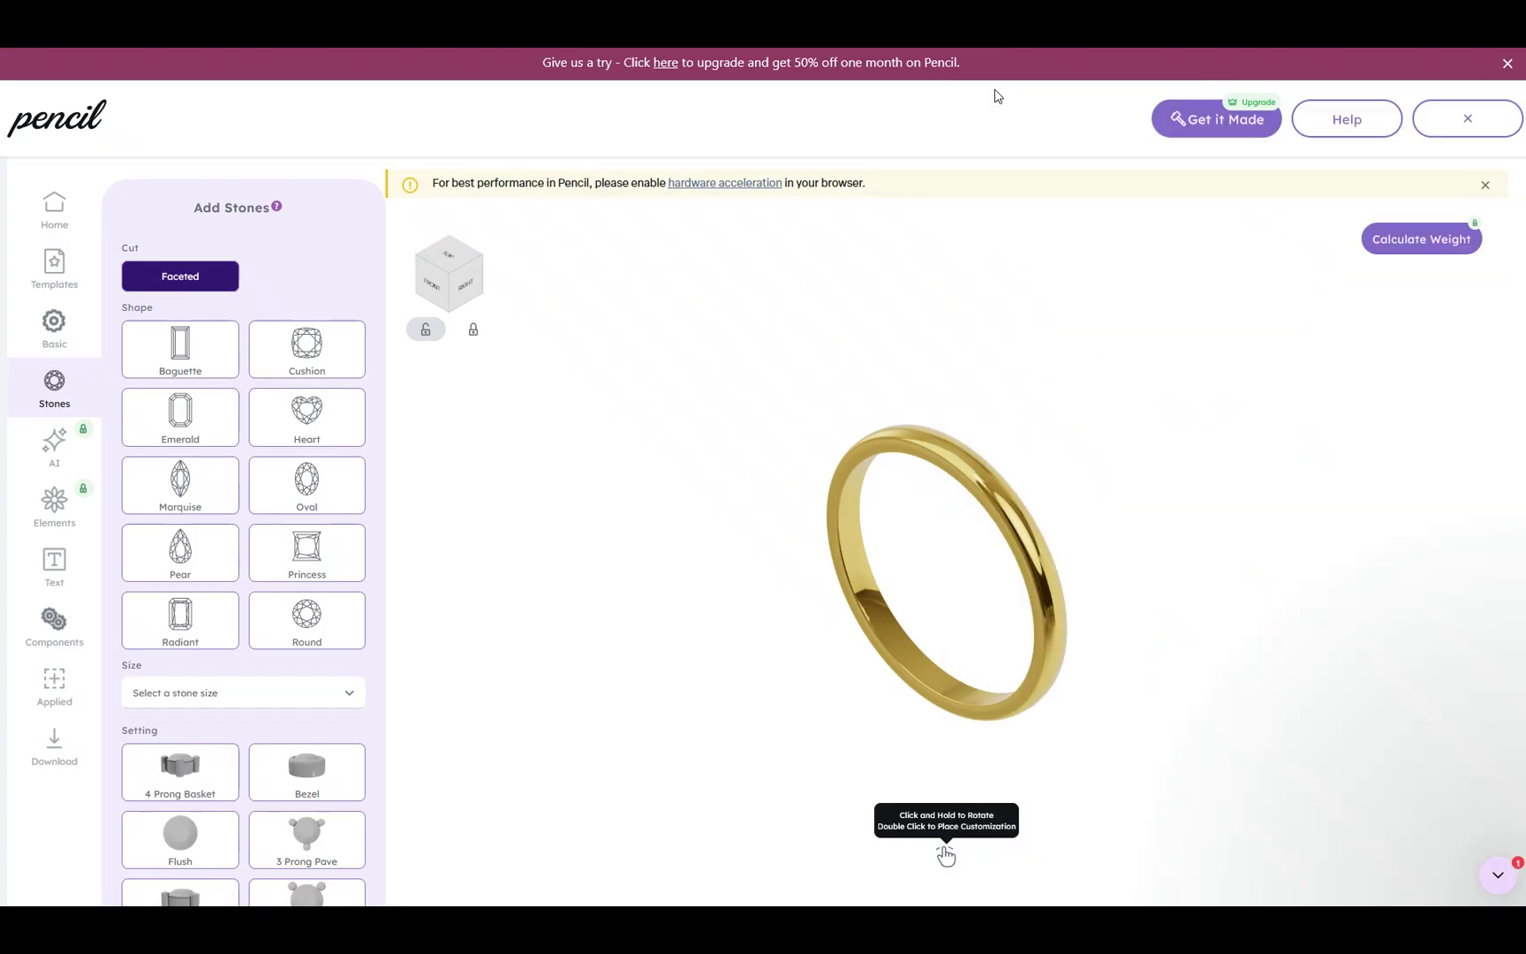
Step: Choose a round stone shape with a 3.0mm size
left_click(327, 422)
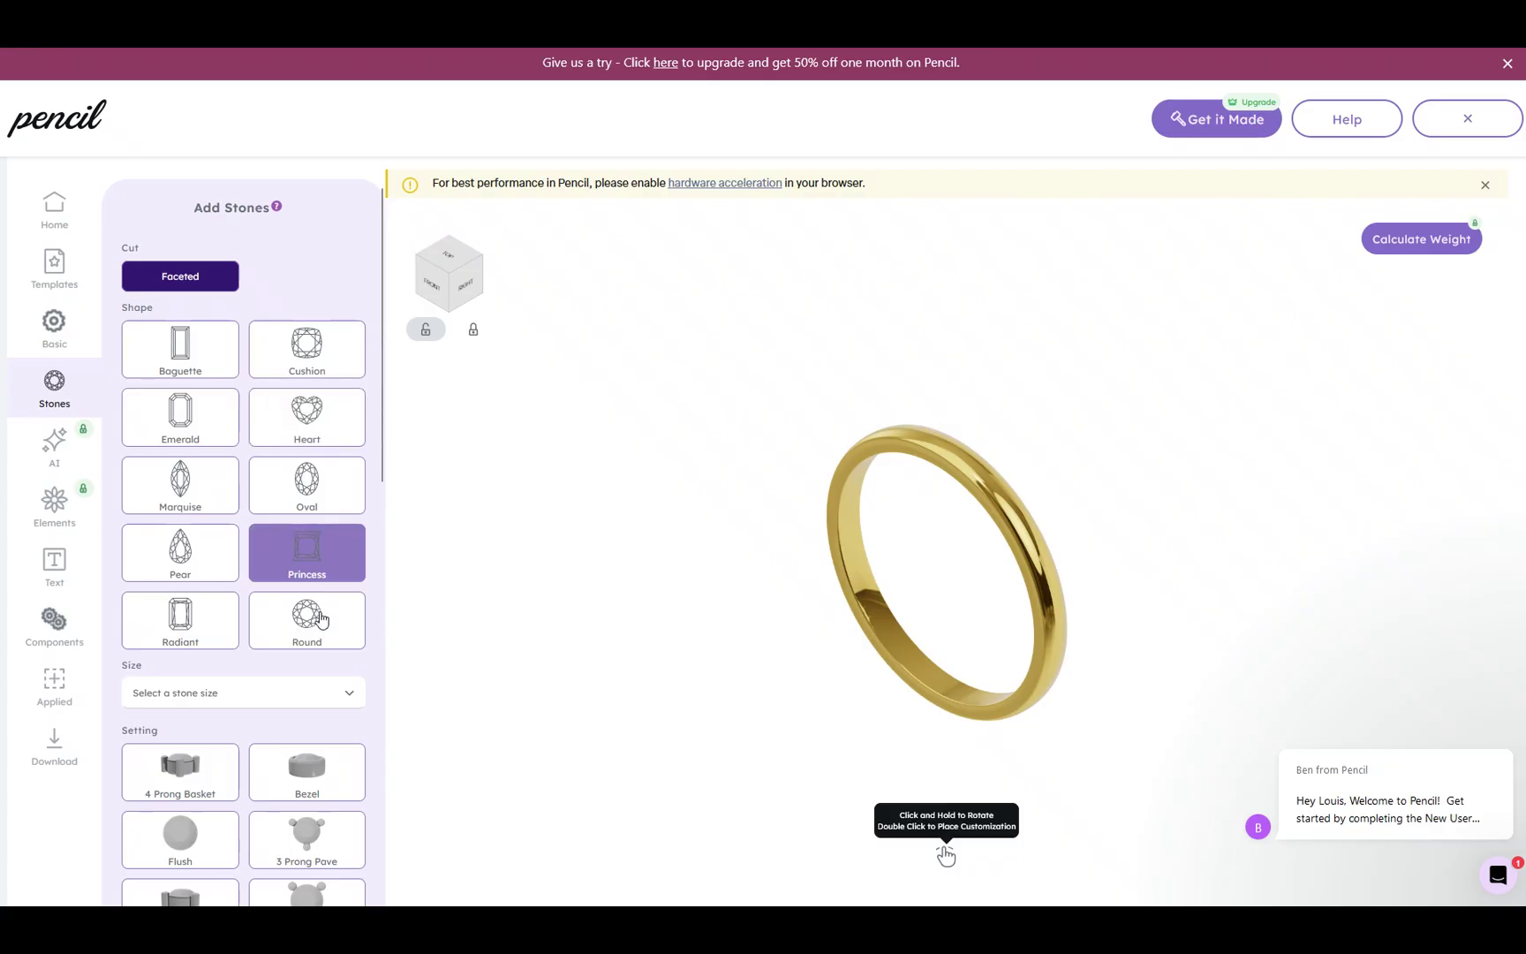
left_click(306, 618)
scroll(265, 530, "down", 2)
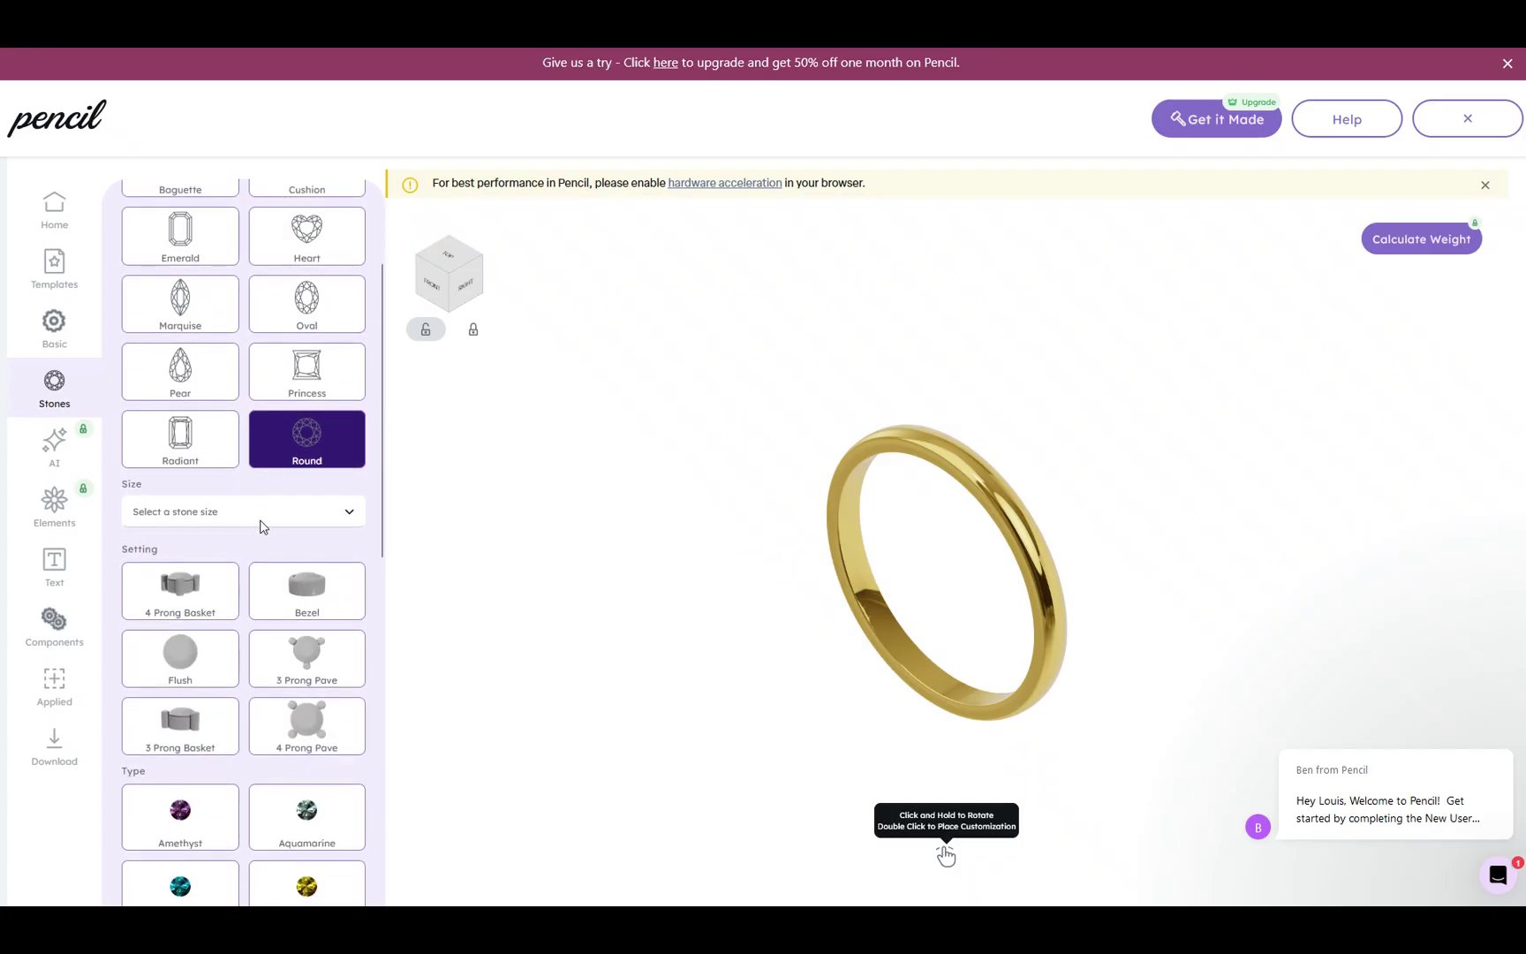
left_click(262, 521)
scroll(249, 629, "down", 6)
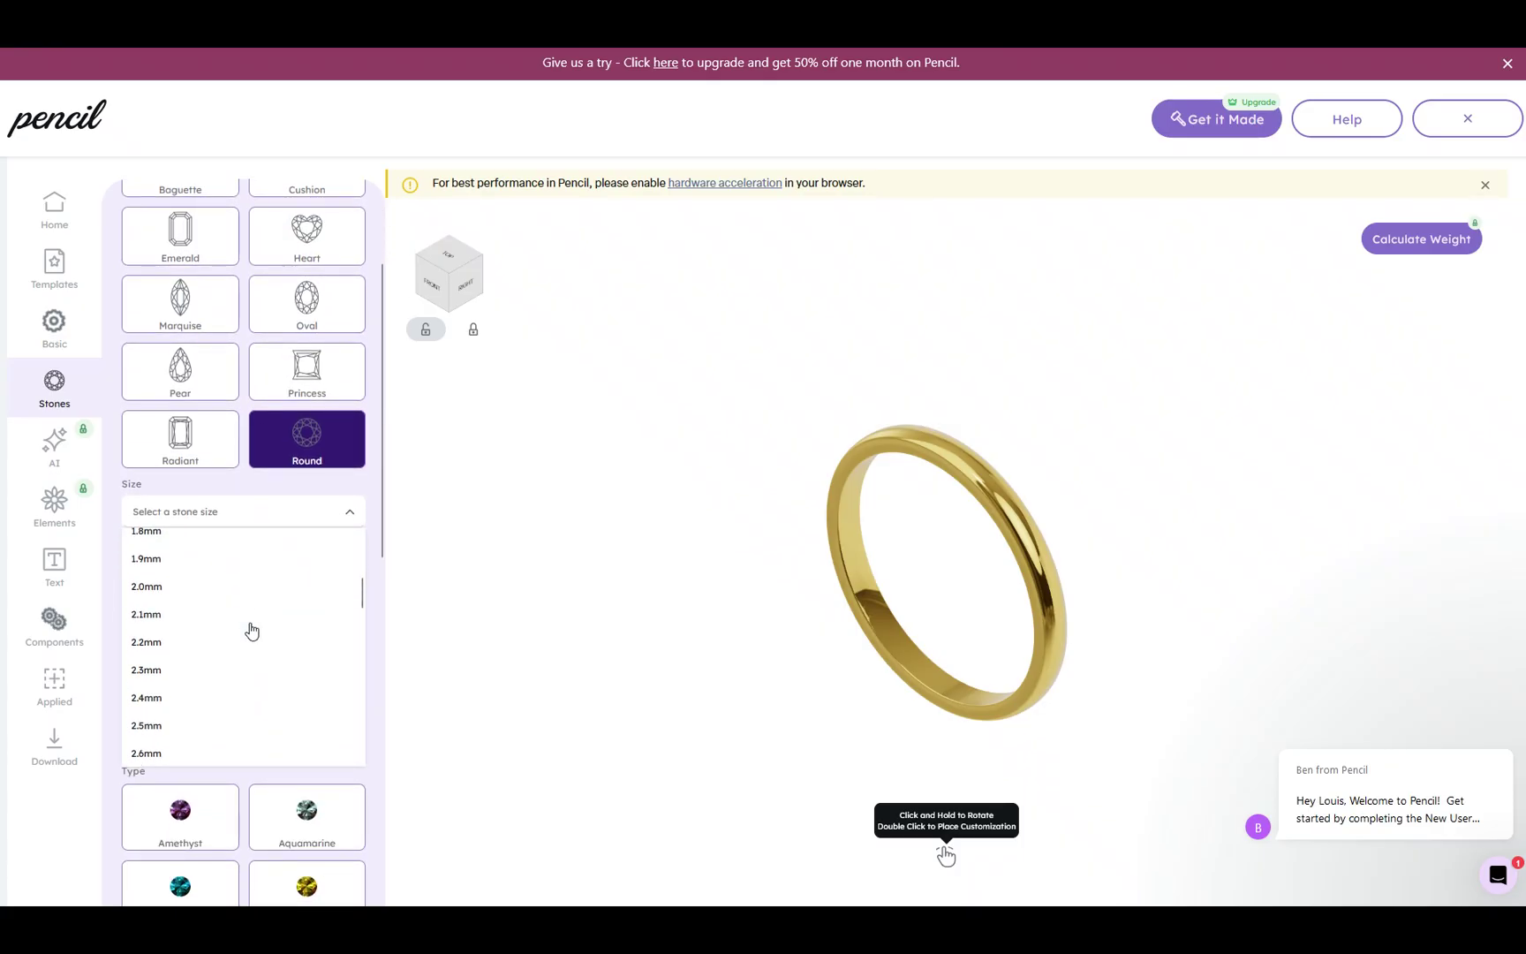
scroll(247, 632, "up", 1)
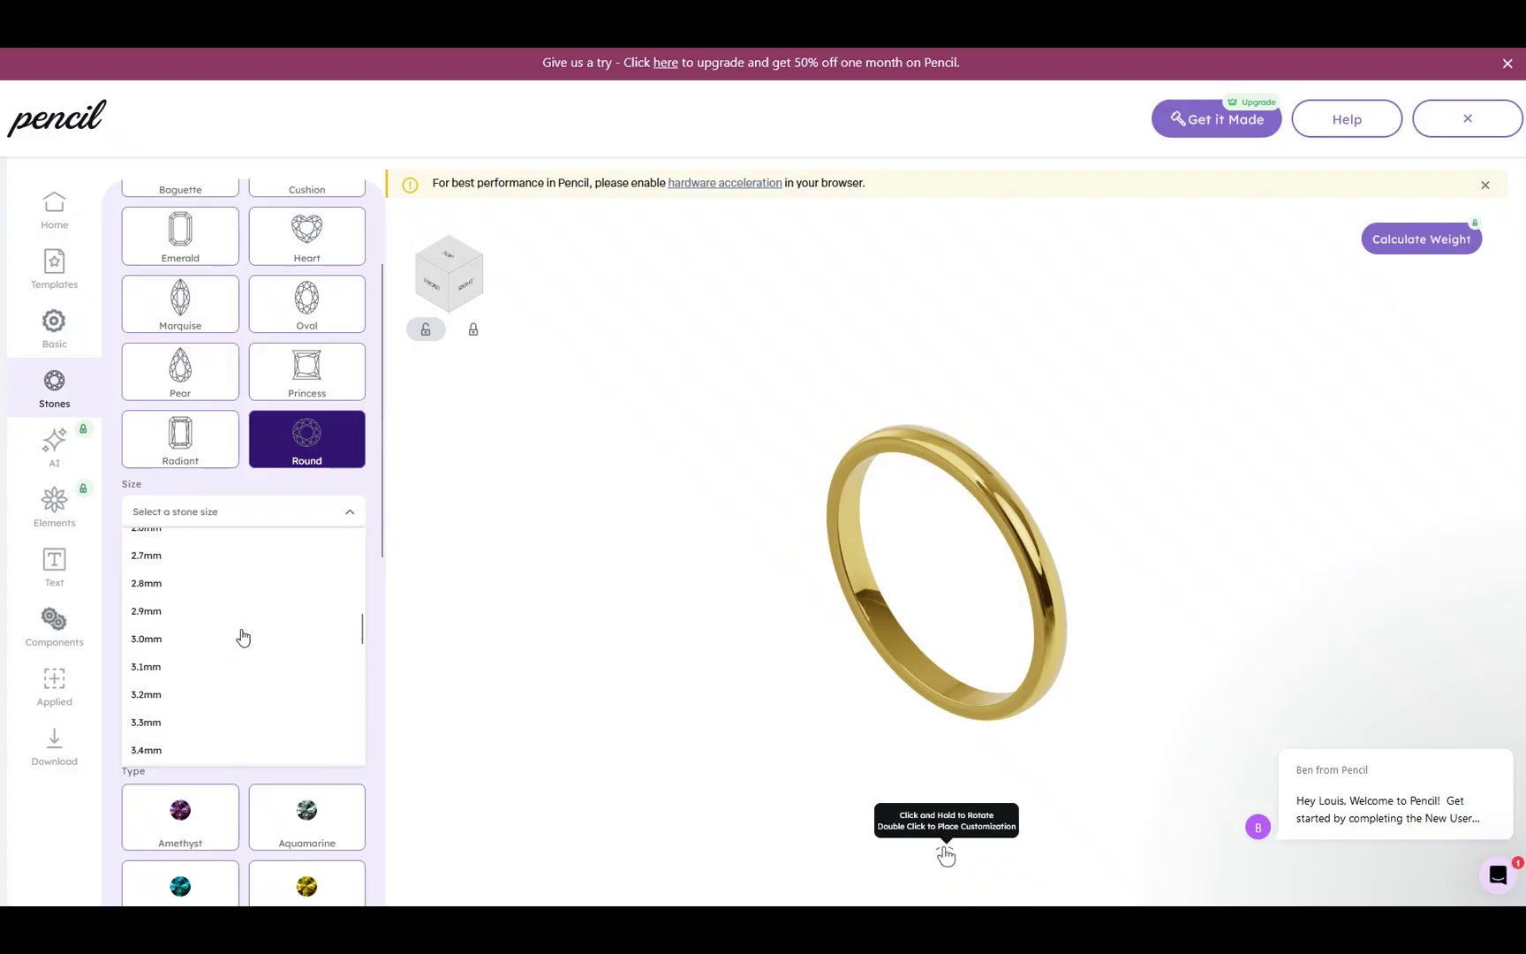
left_click(168, 673)
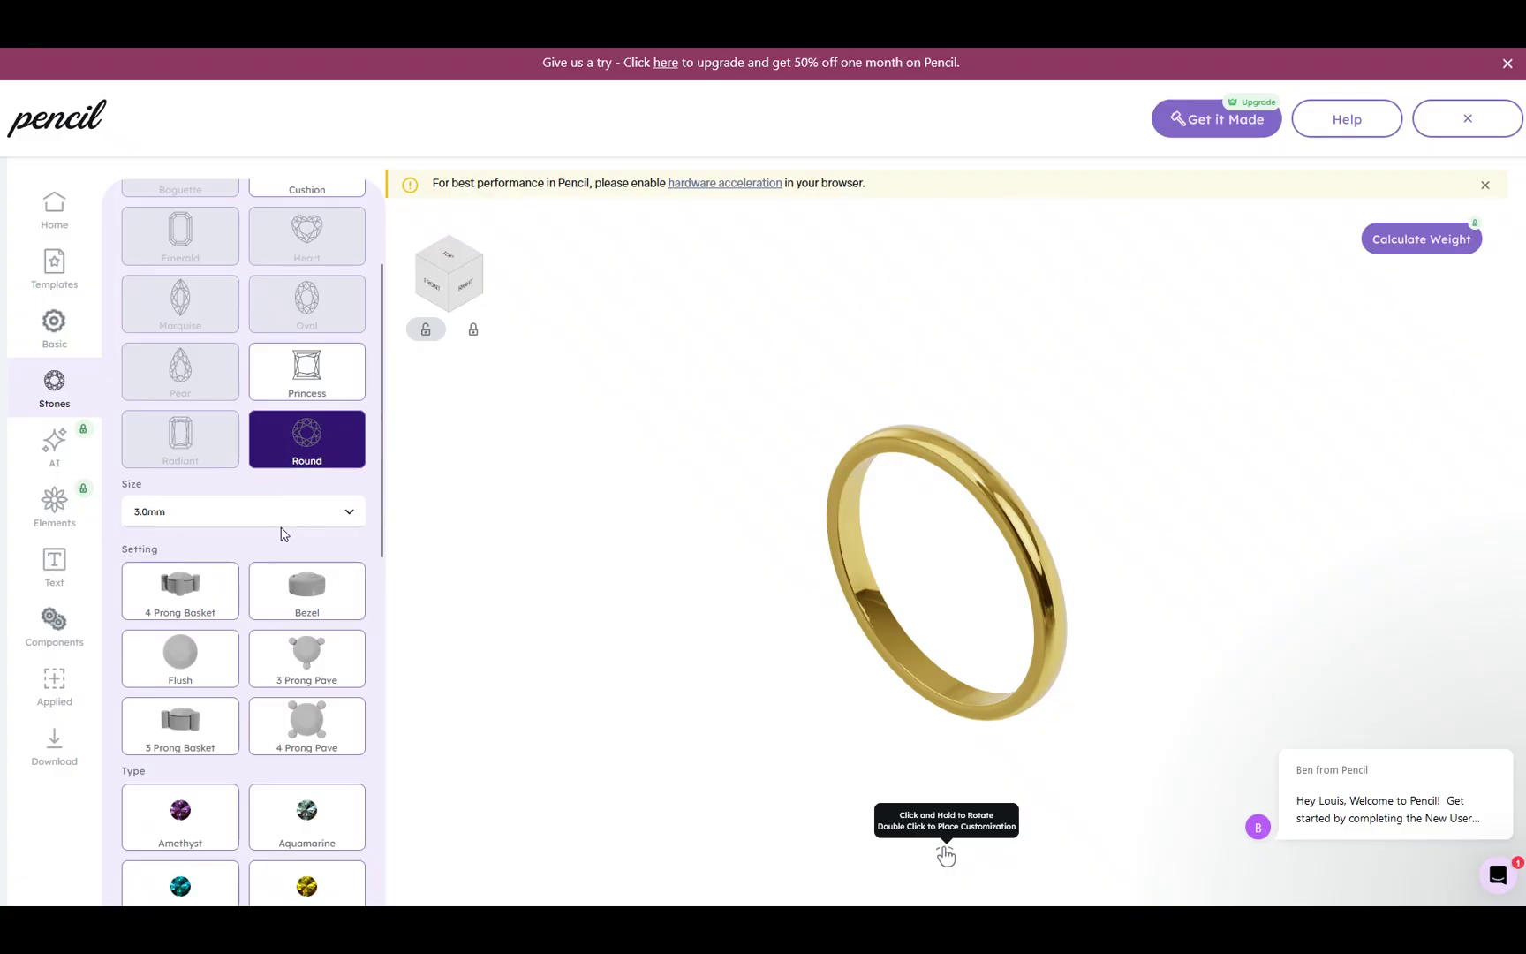
Step: Give the stone a 4 Prong Basket setting and make it an Emerald
left_click(177, 586)
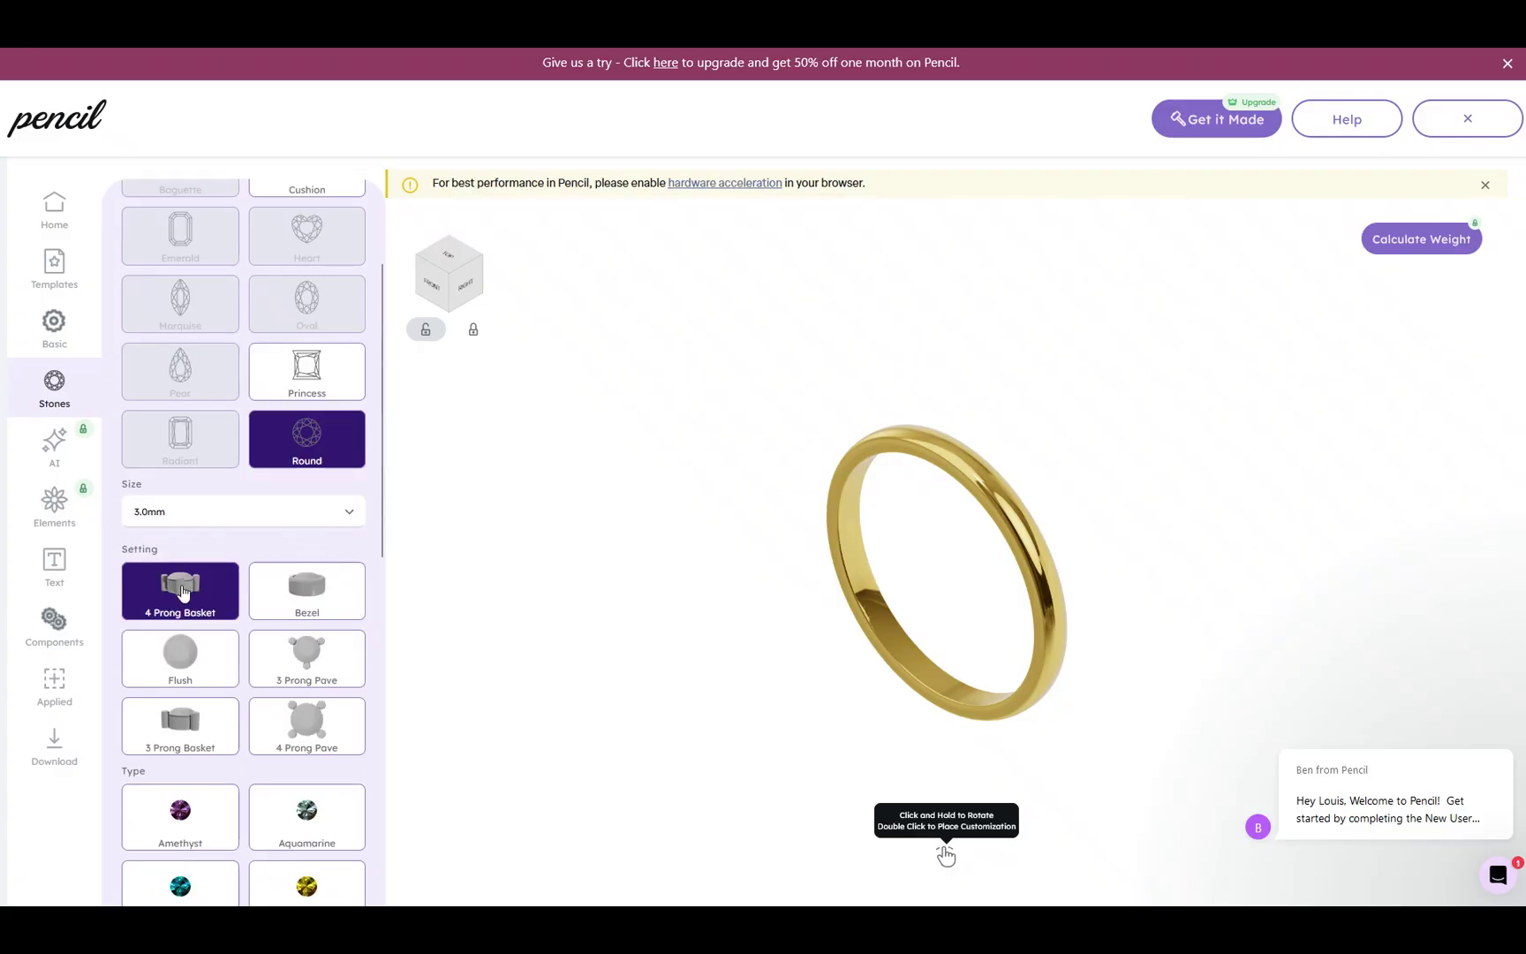
scroll(270, 590, "down", 2)
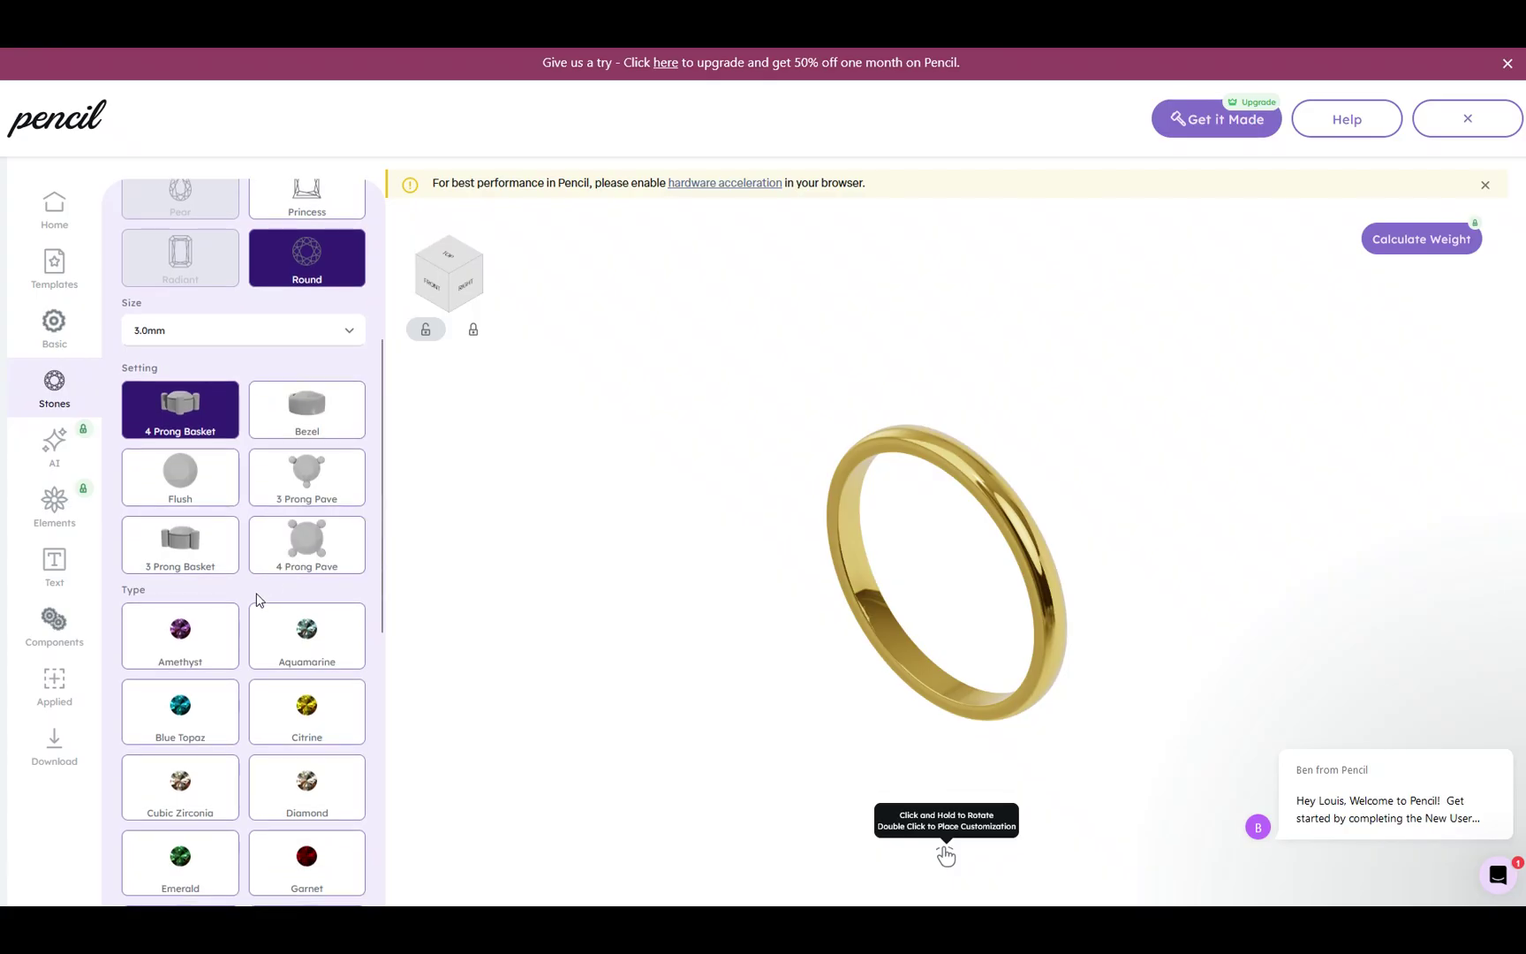
scroll(259, 599, "down", 1)
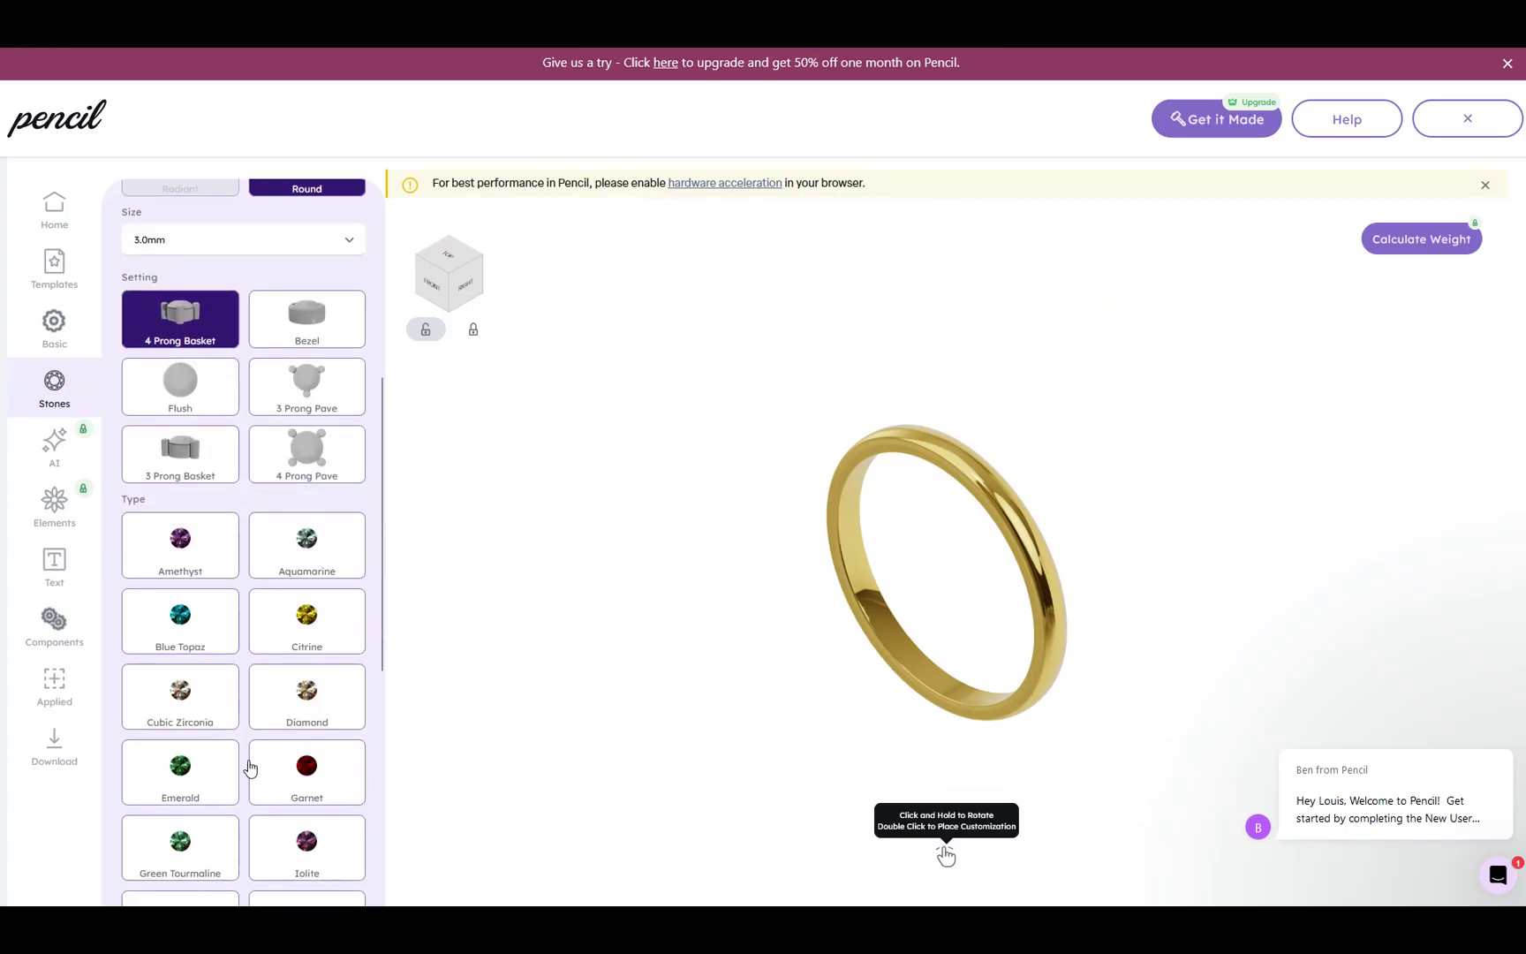
left_click(217, 773)
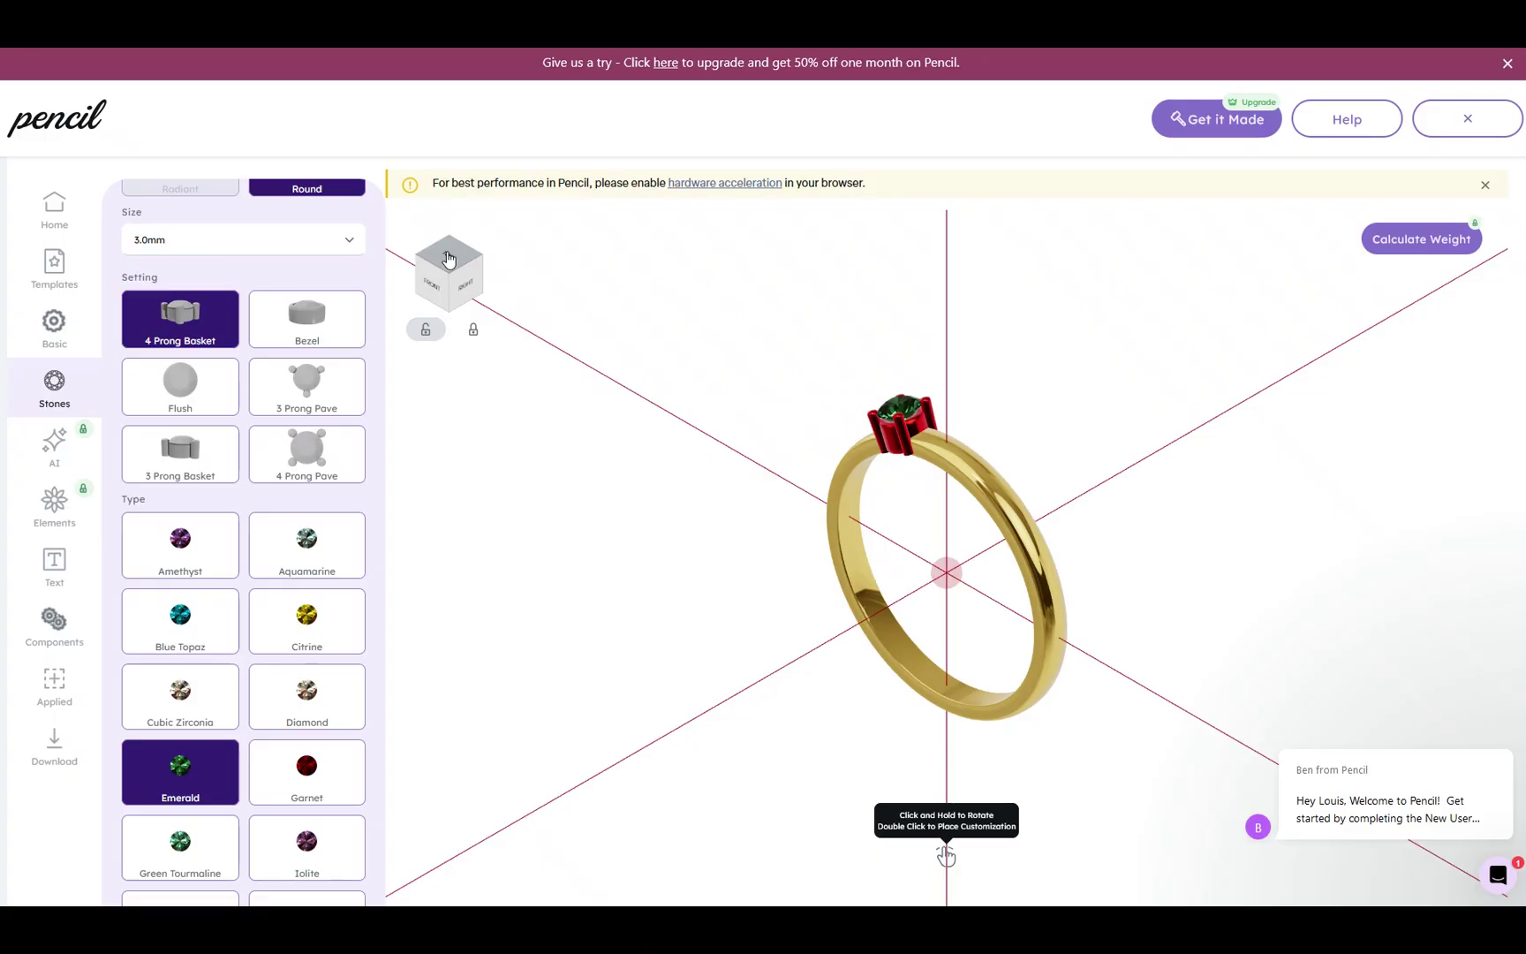
Step: From the top view, centre the emerald on the band, restoring it with Ctrl+Z after an accidental delete
left_click(449, 258)
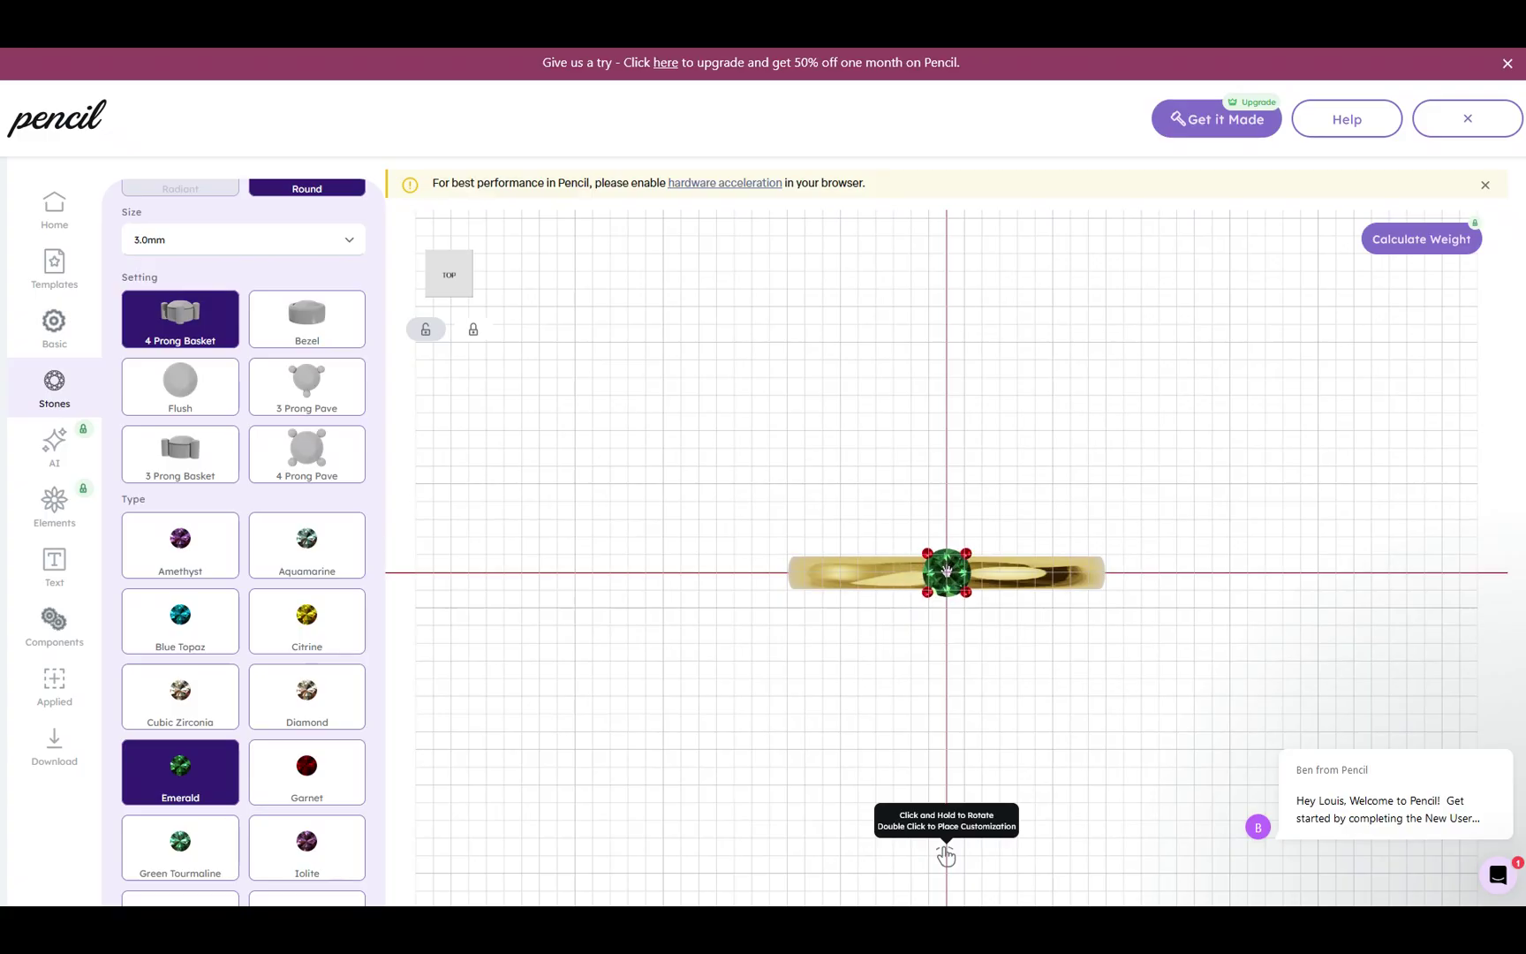
scroll(946, 571, "up", 8)
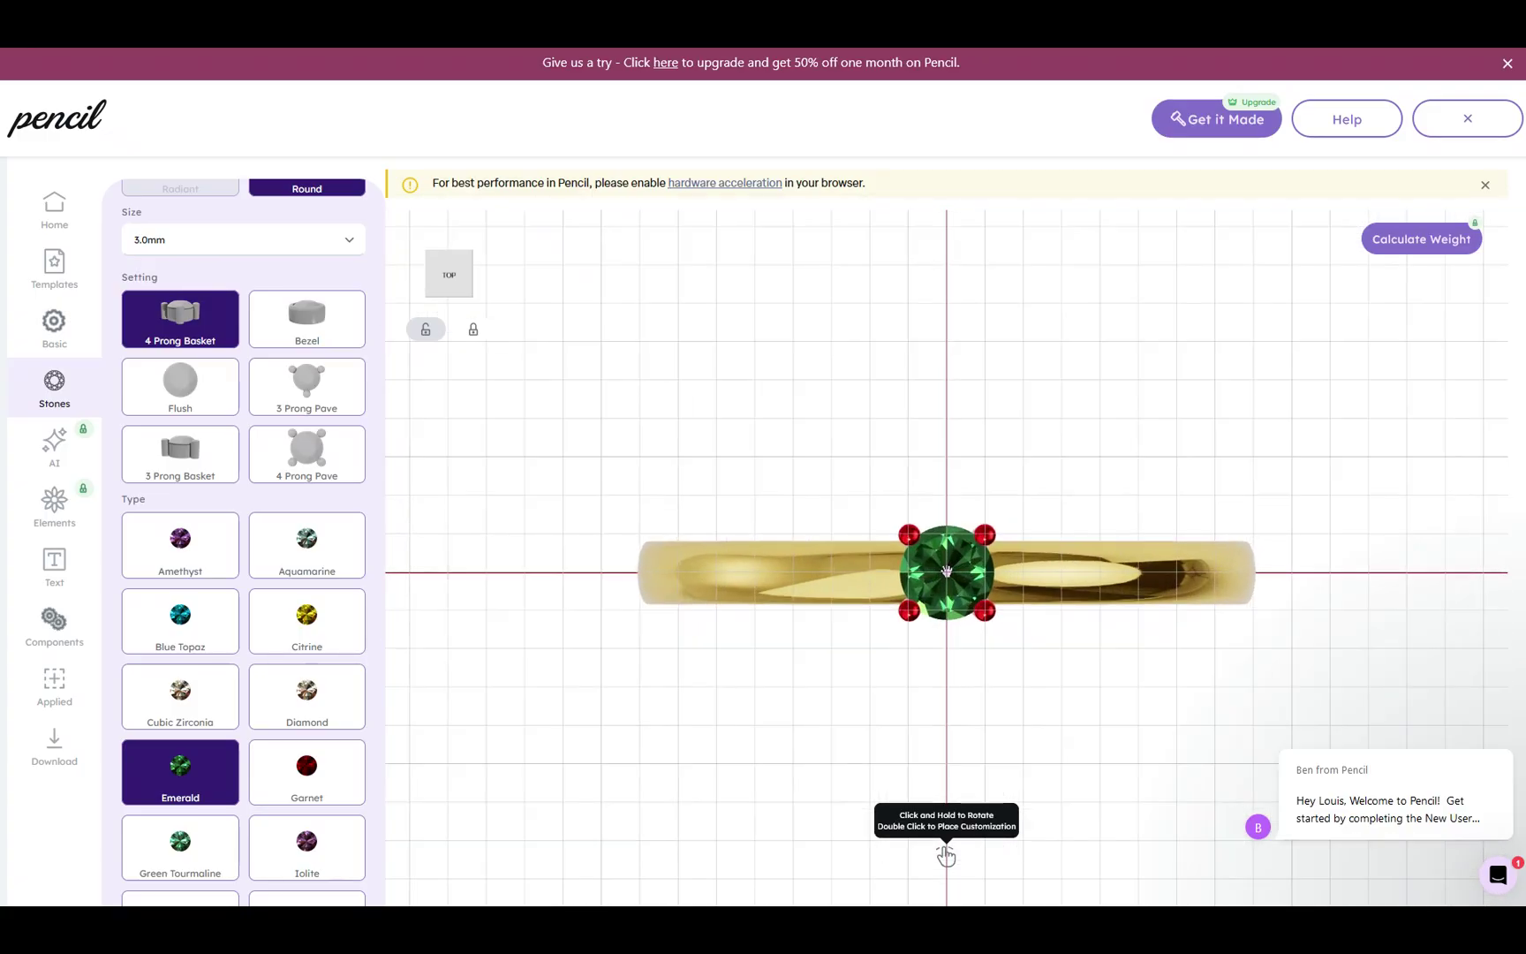
scroll(947, 571, "up", 3)
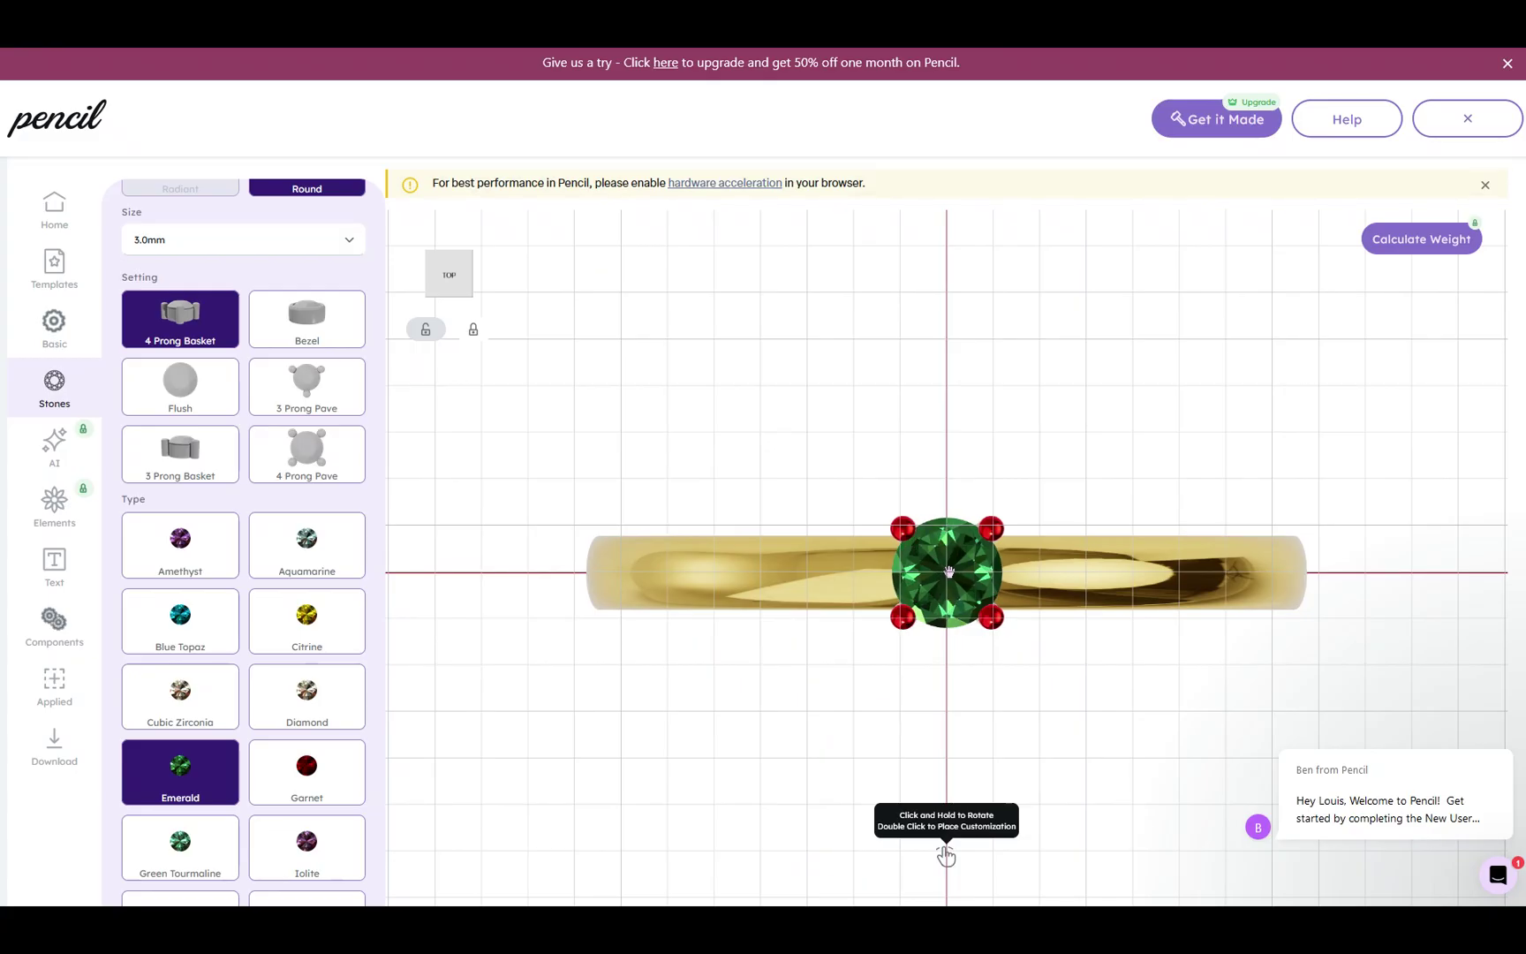
left_click_drag(1009, 569, 950, 572)
key("Delete")
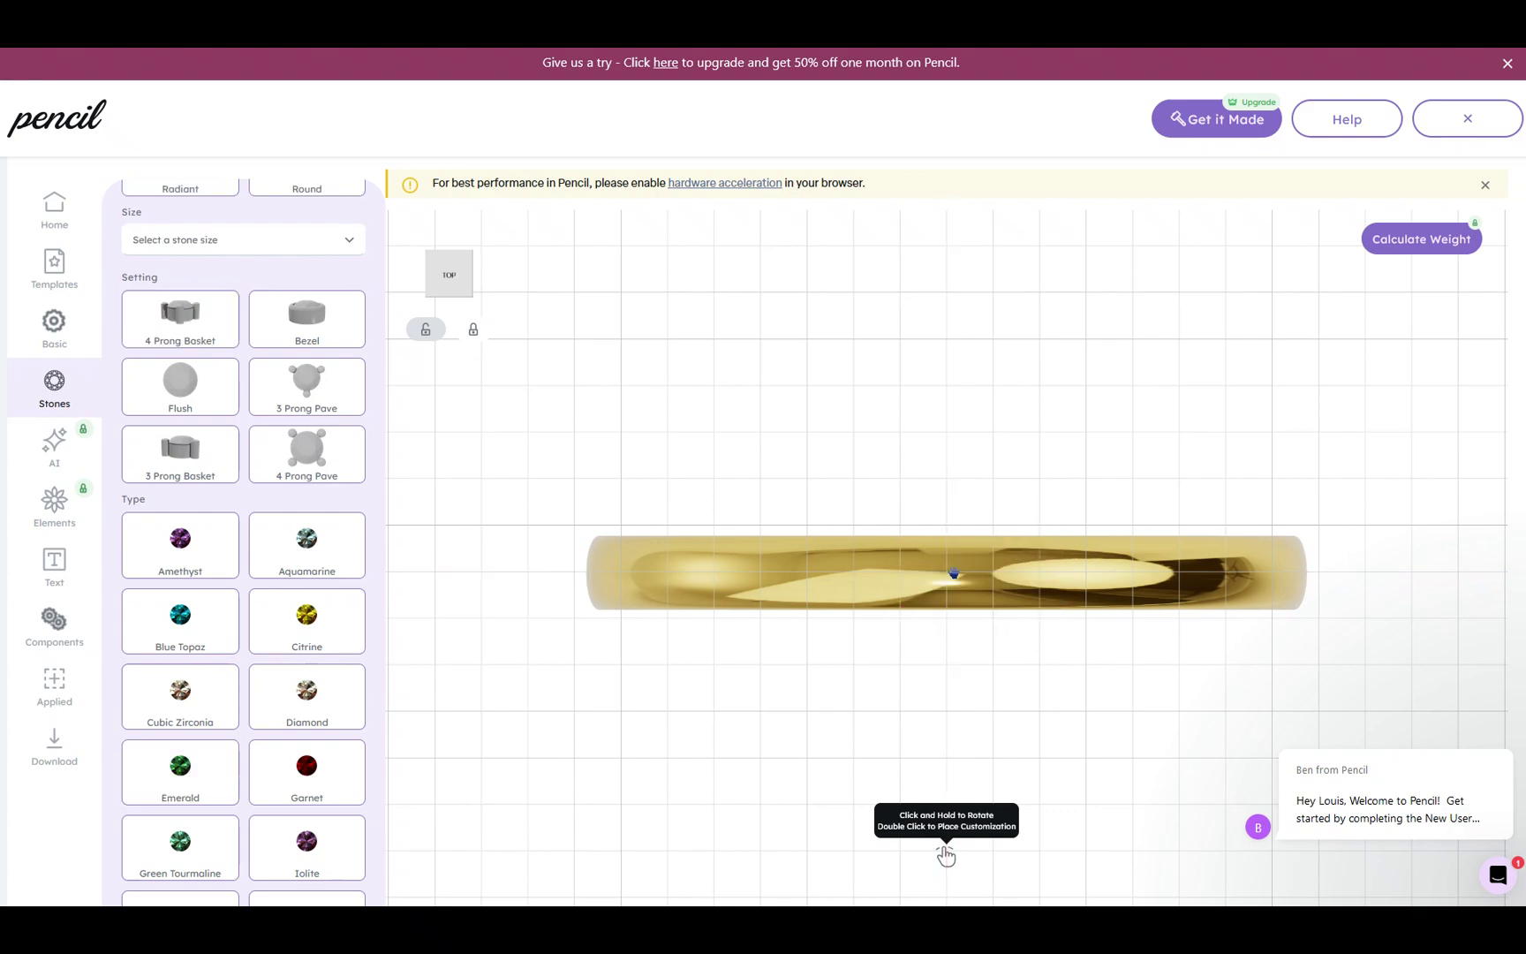
key("ctrl+z")
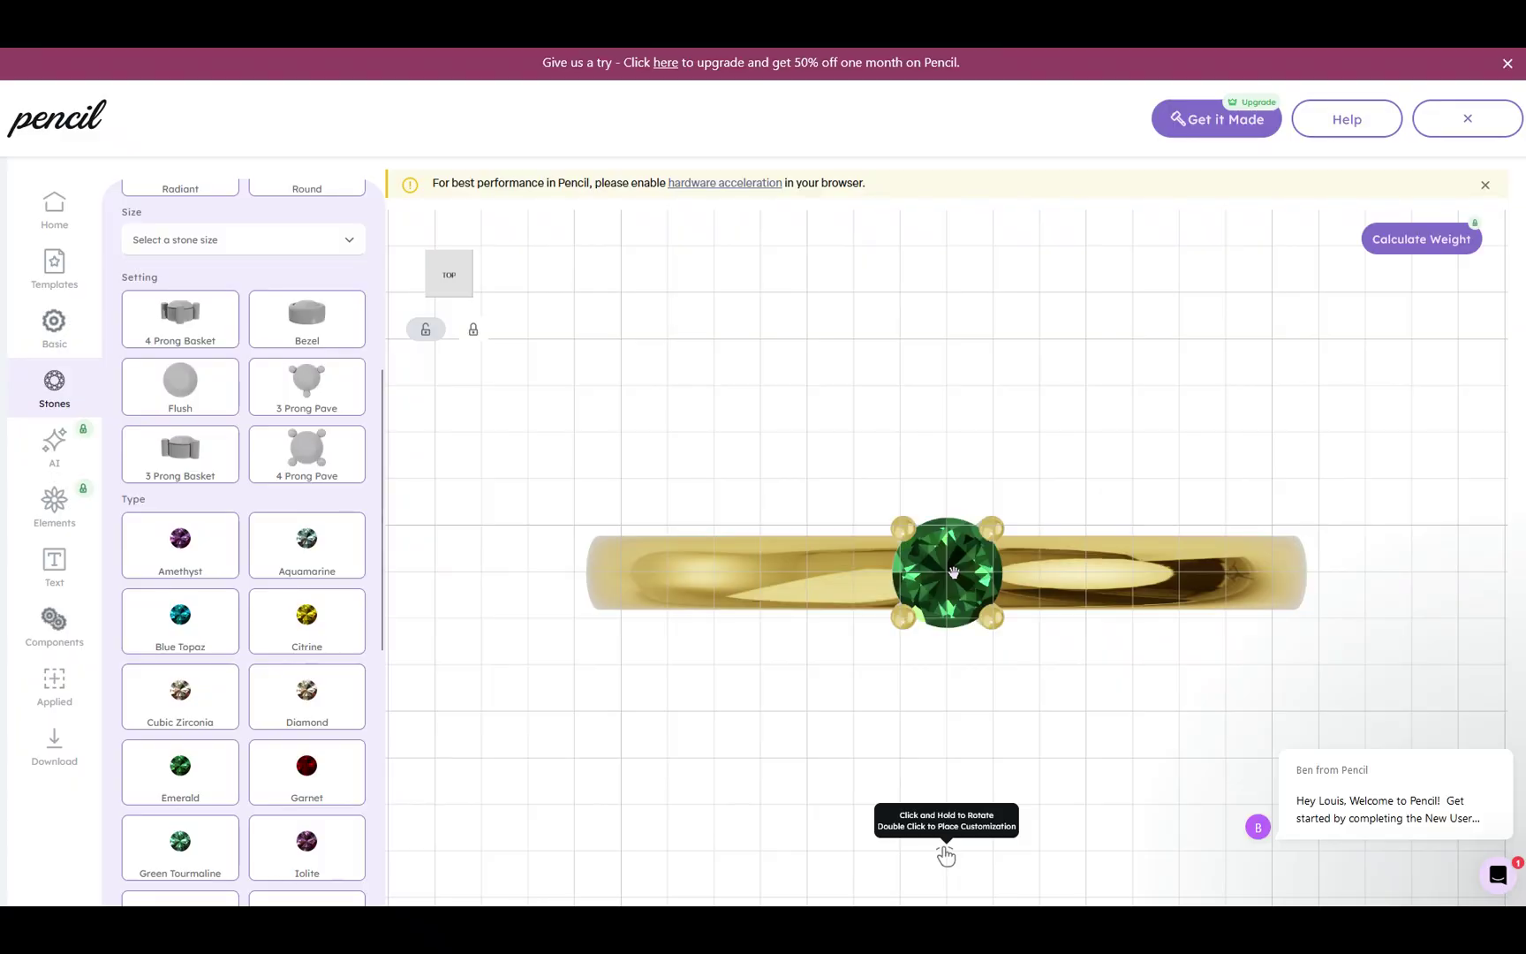
Step: From the front view, rotate the 3.0mm emerald's 4 Prong Basket setting to stand upright
left_click_drag(1087, 682, 1081, 562)
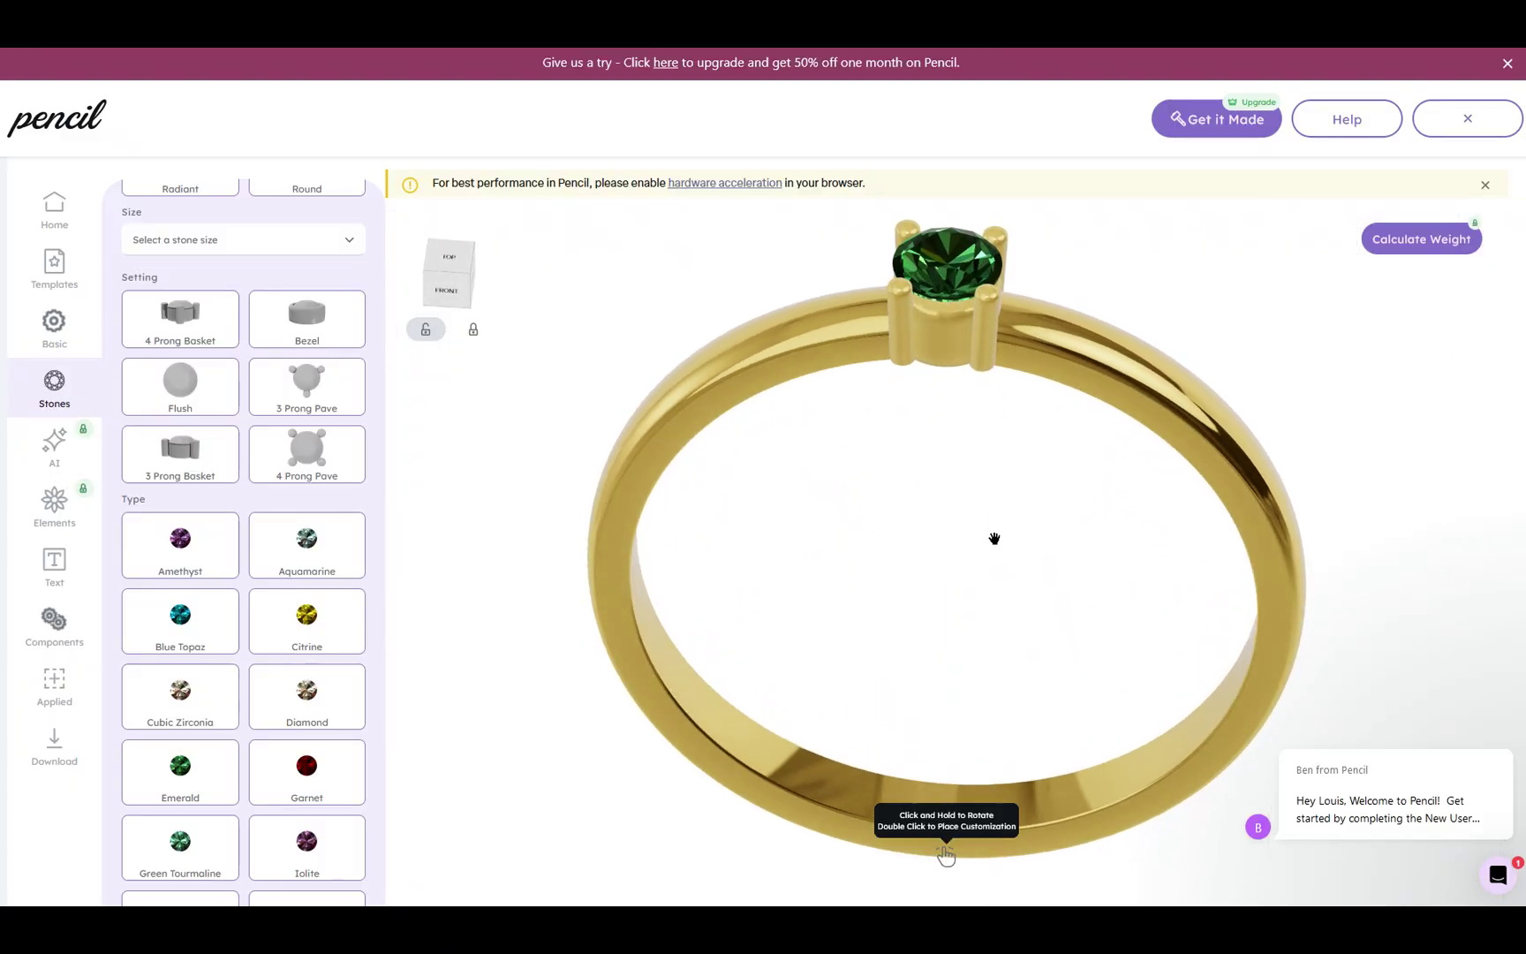
left_click(446, 289)
scroll(964, 347, "down", 3)
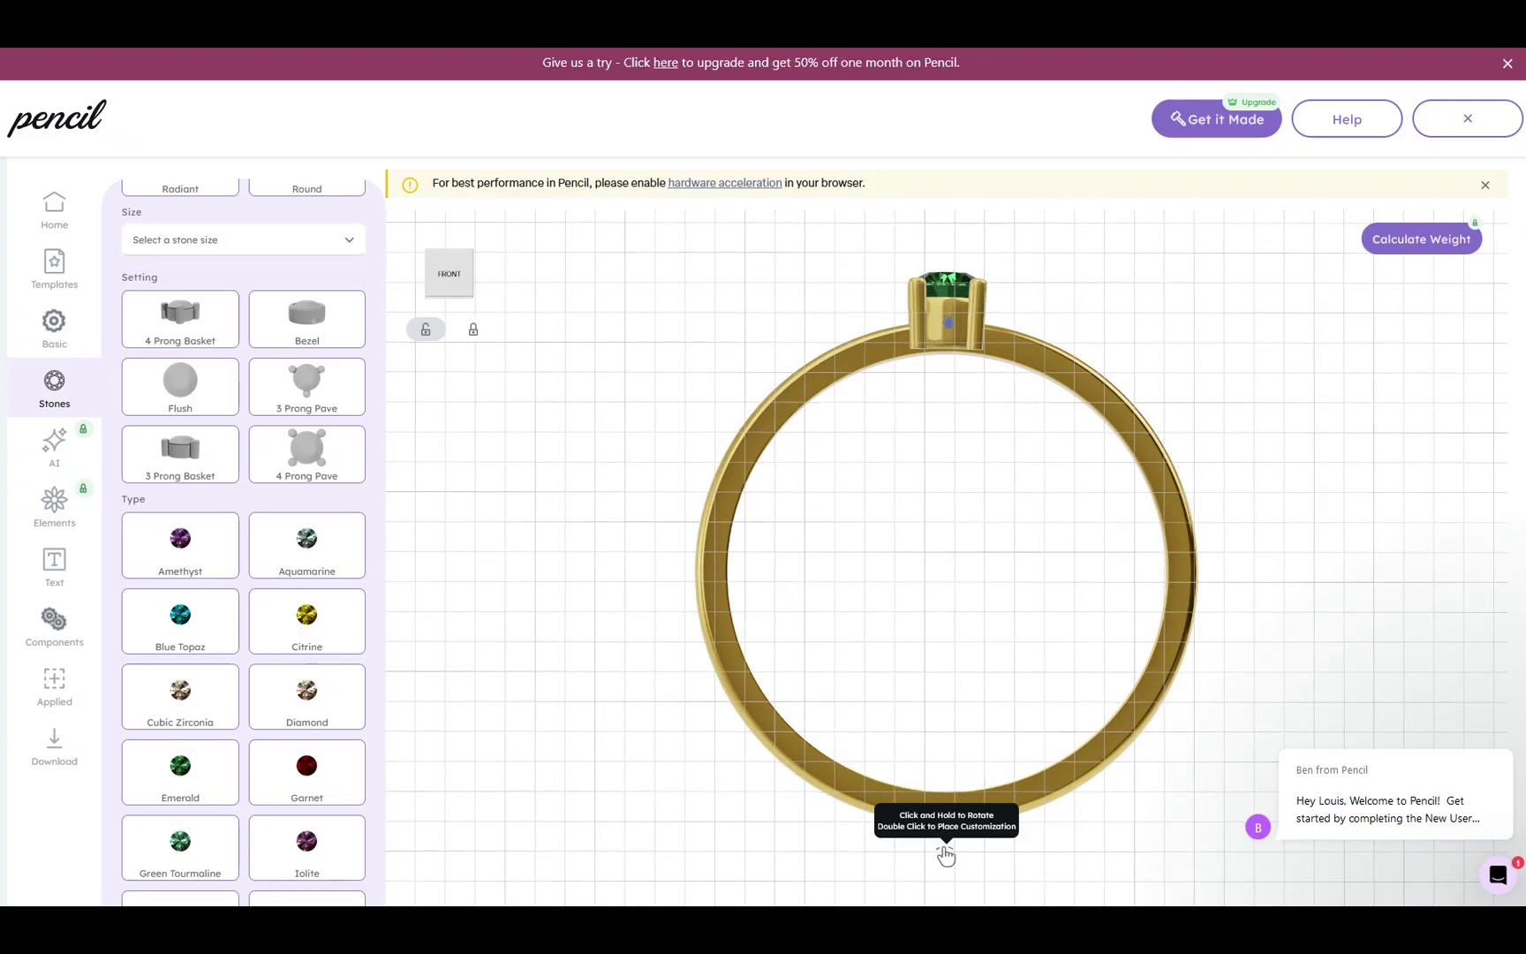
left_click(947, 305)
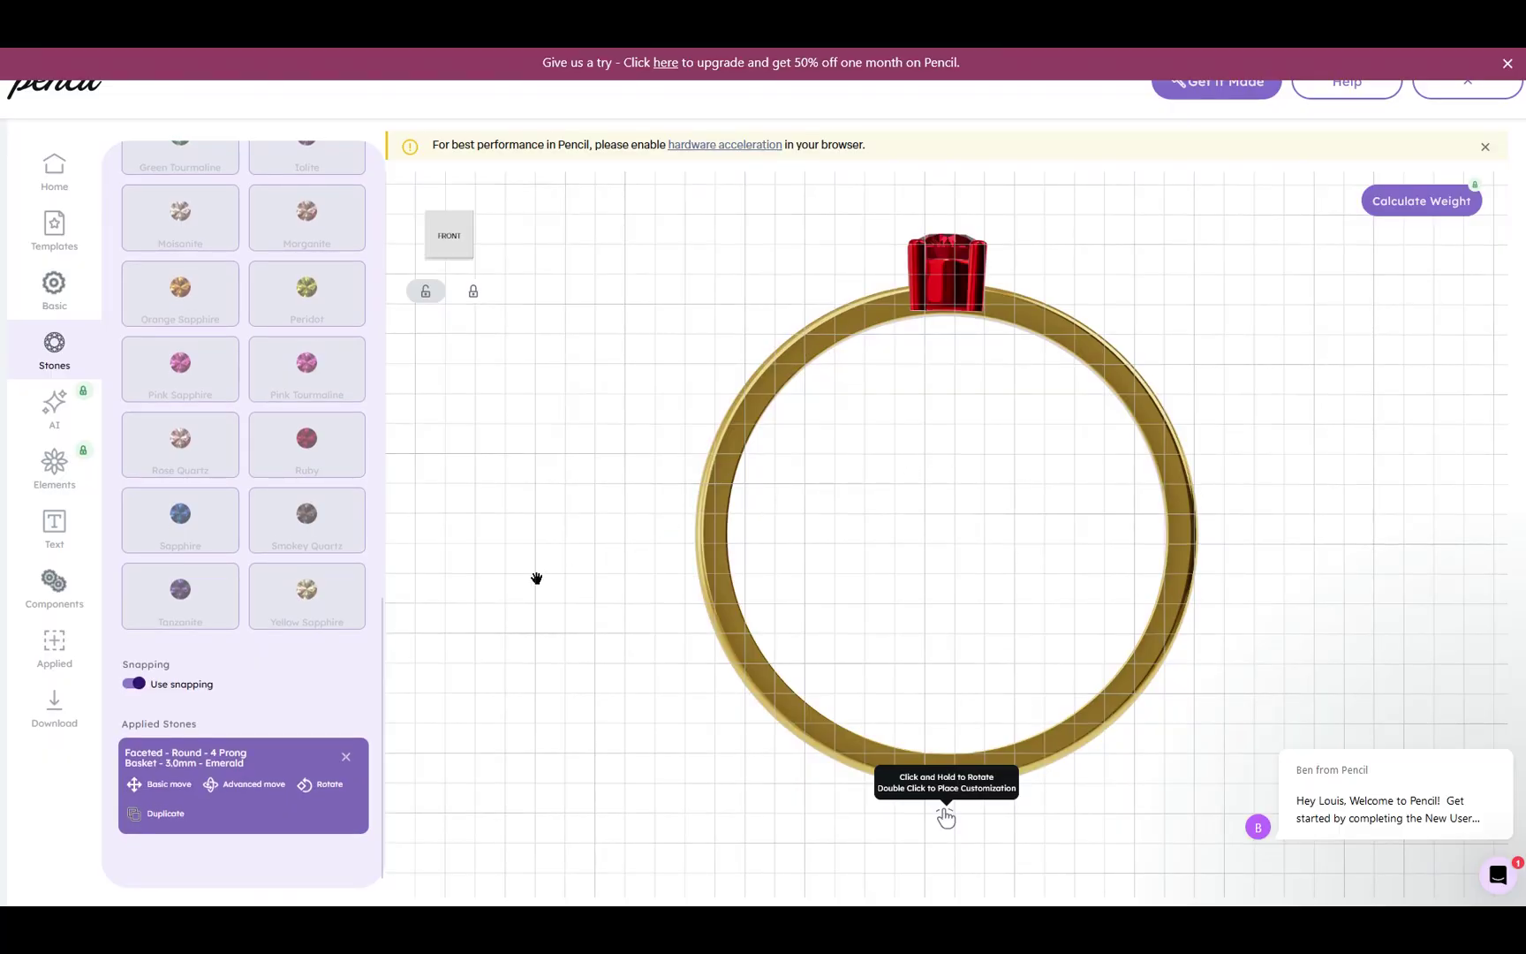
left_click(328, 786)
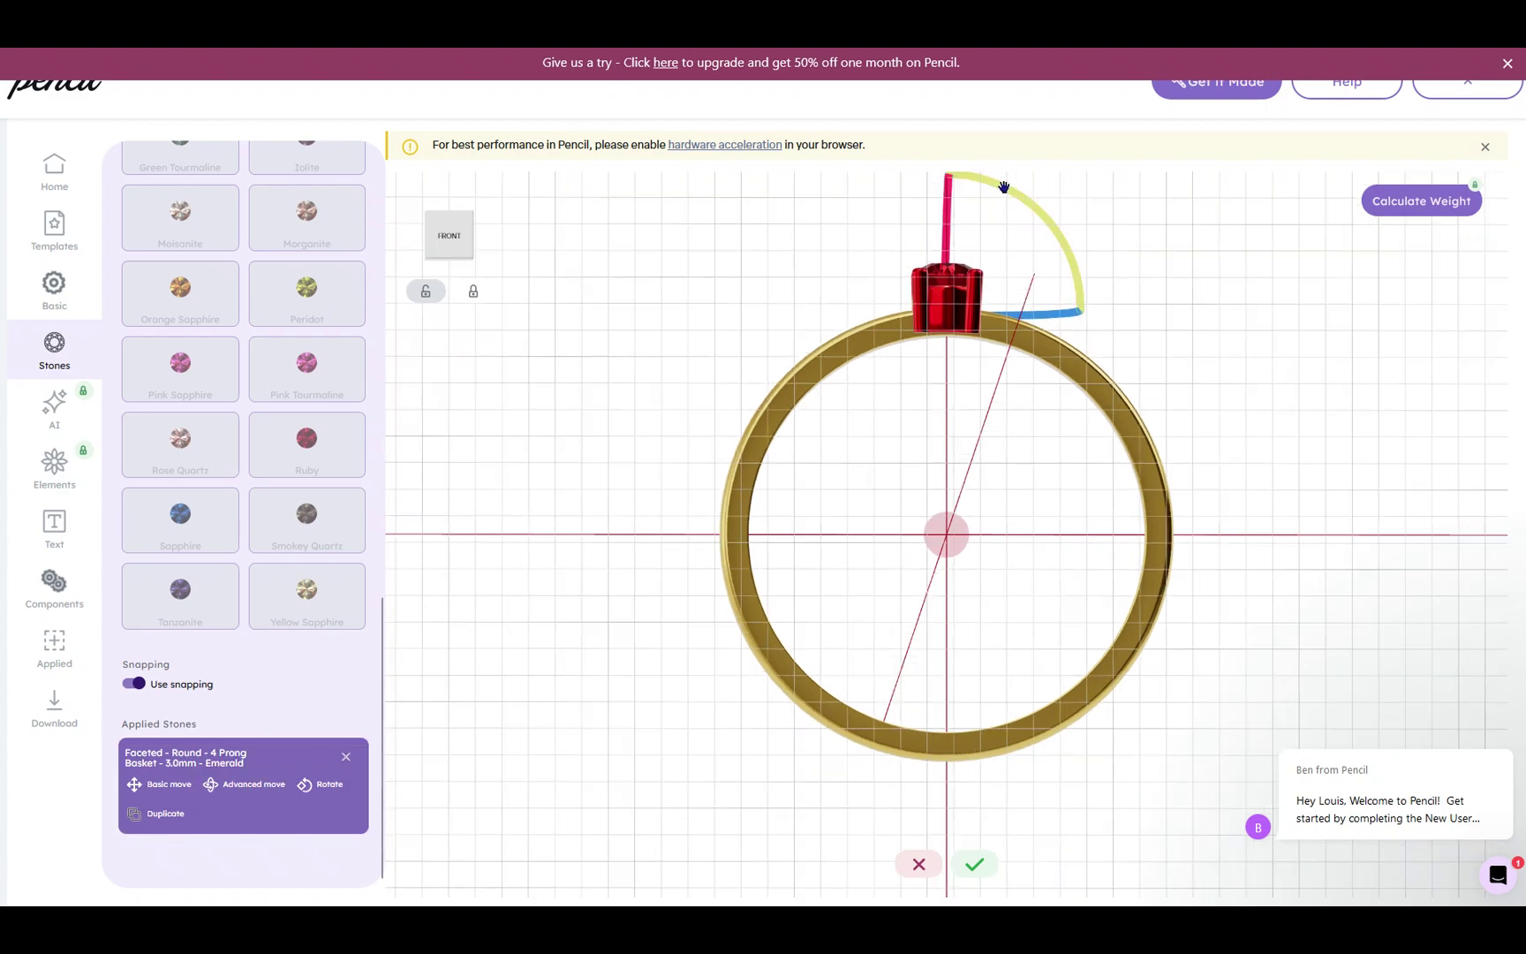
mouse_move(1004, 186)
left_mouse_down()
mouse_move(1018, 197)
mouse_move(984, 177)
mouse_move(987, 204)
left_mouse_up()
scroll(987, 204, "up", 2)
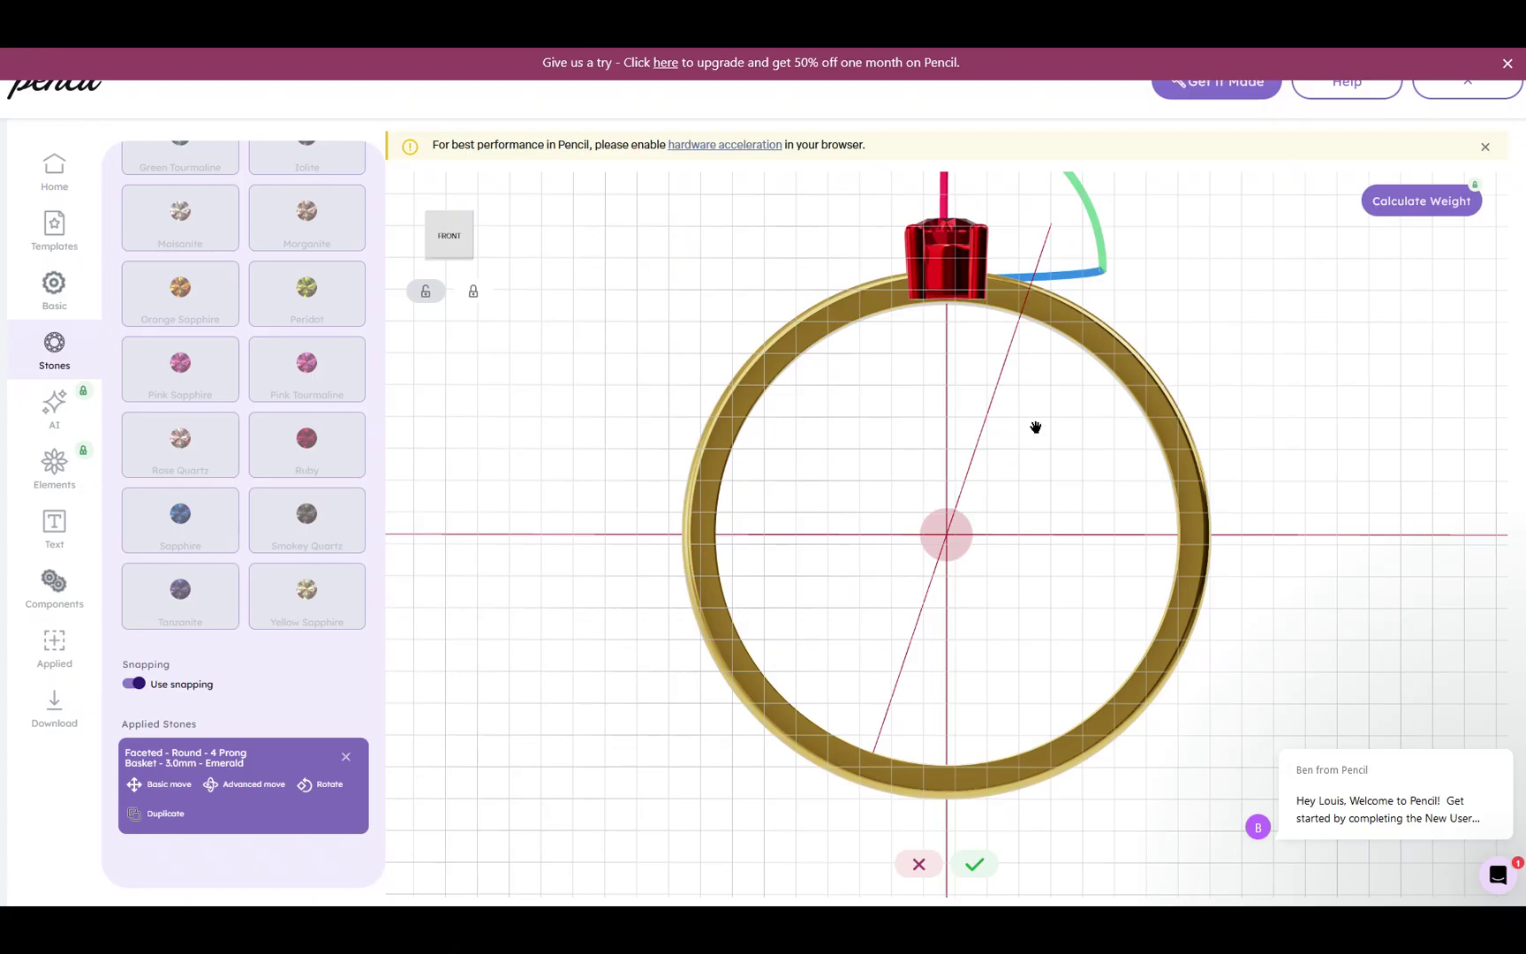
left_click_drag(1031, 453, 1030, 591)
scroll(1007, 353, "up", 2)
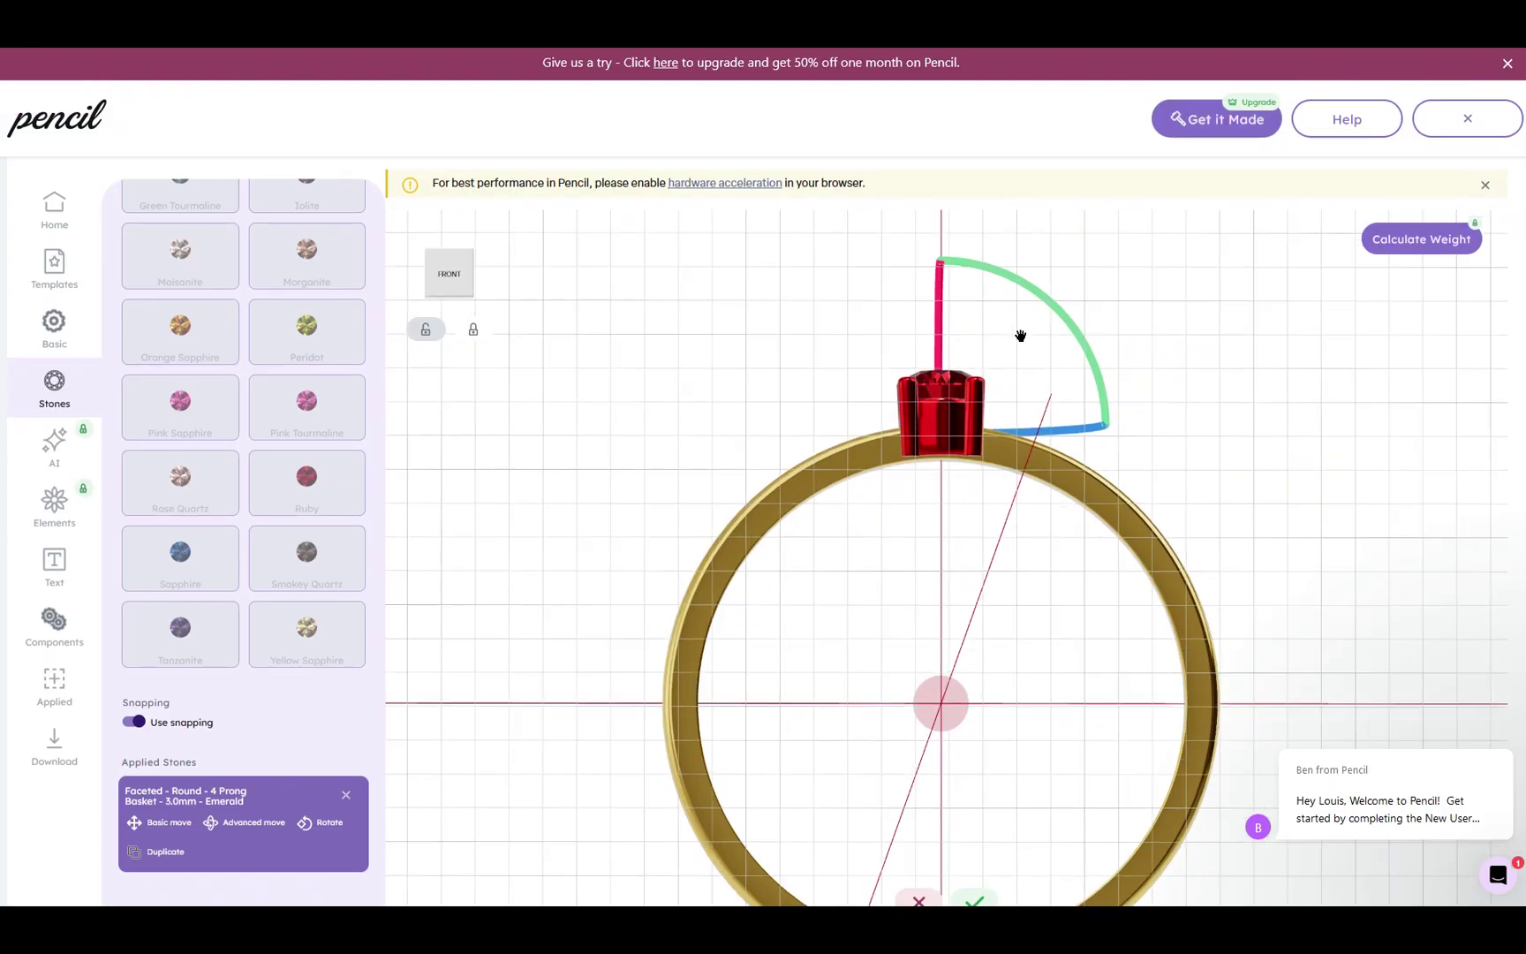
scroll(1028, 326, "up", 3)
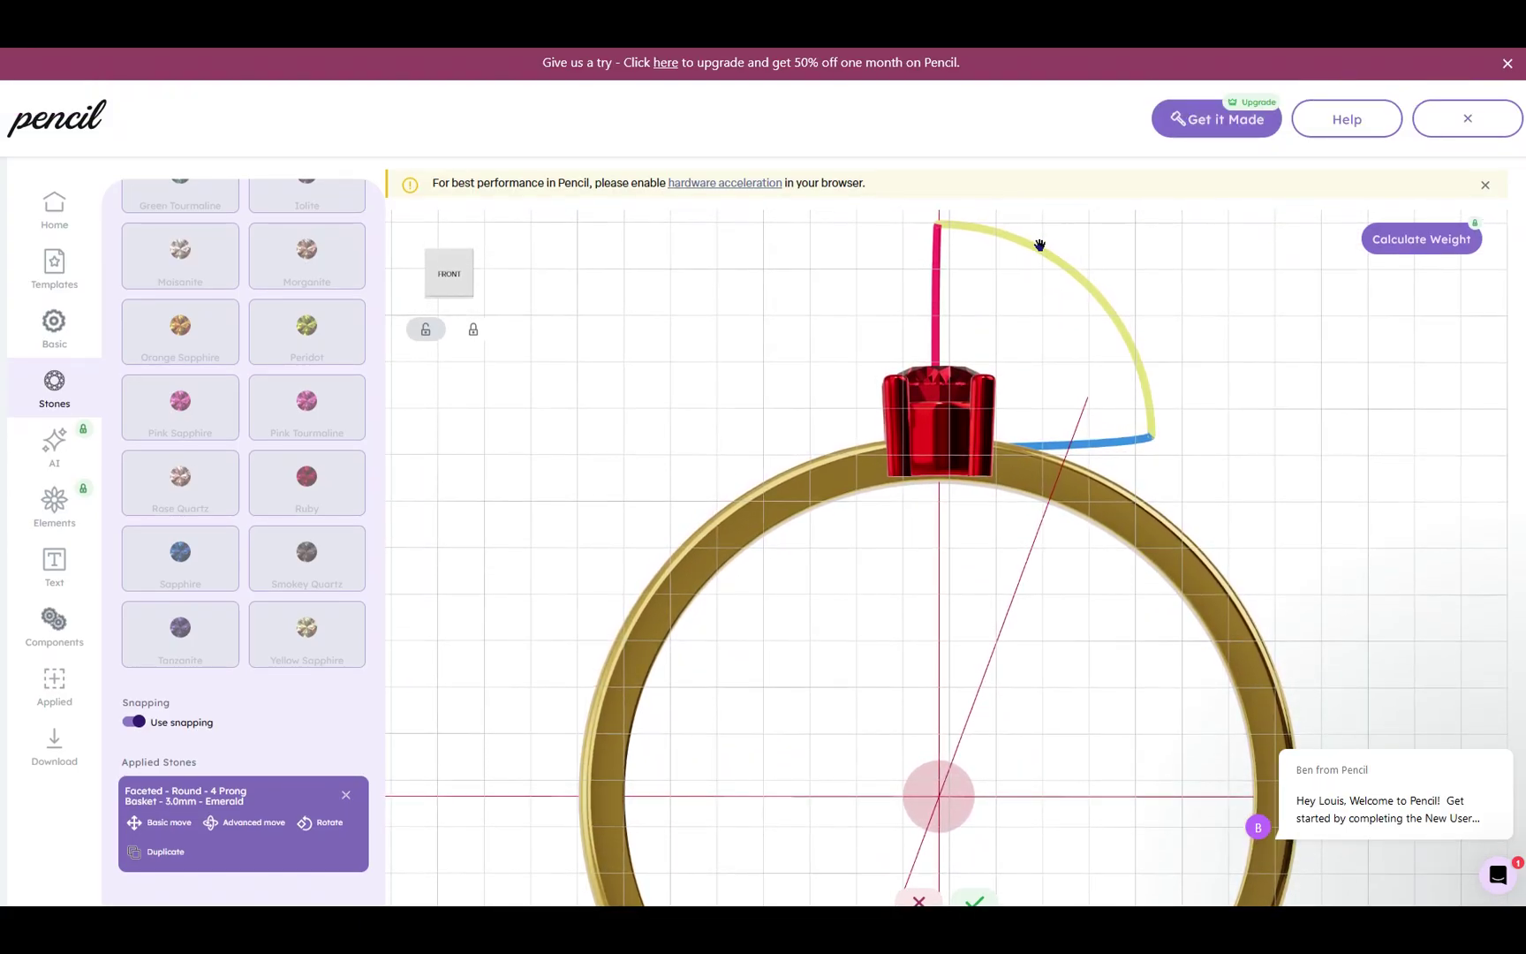
Step: Confirm the emerald's upright rotation and reselect the emerald setting
left_click(975, 901)
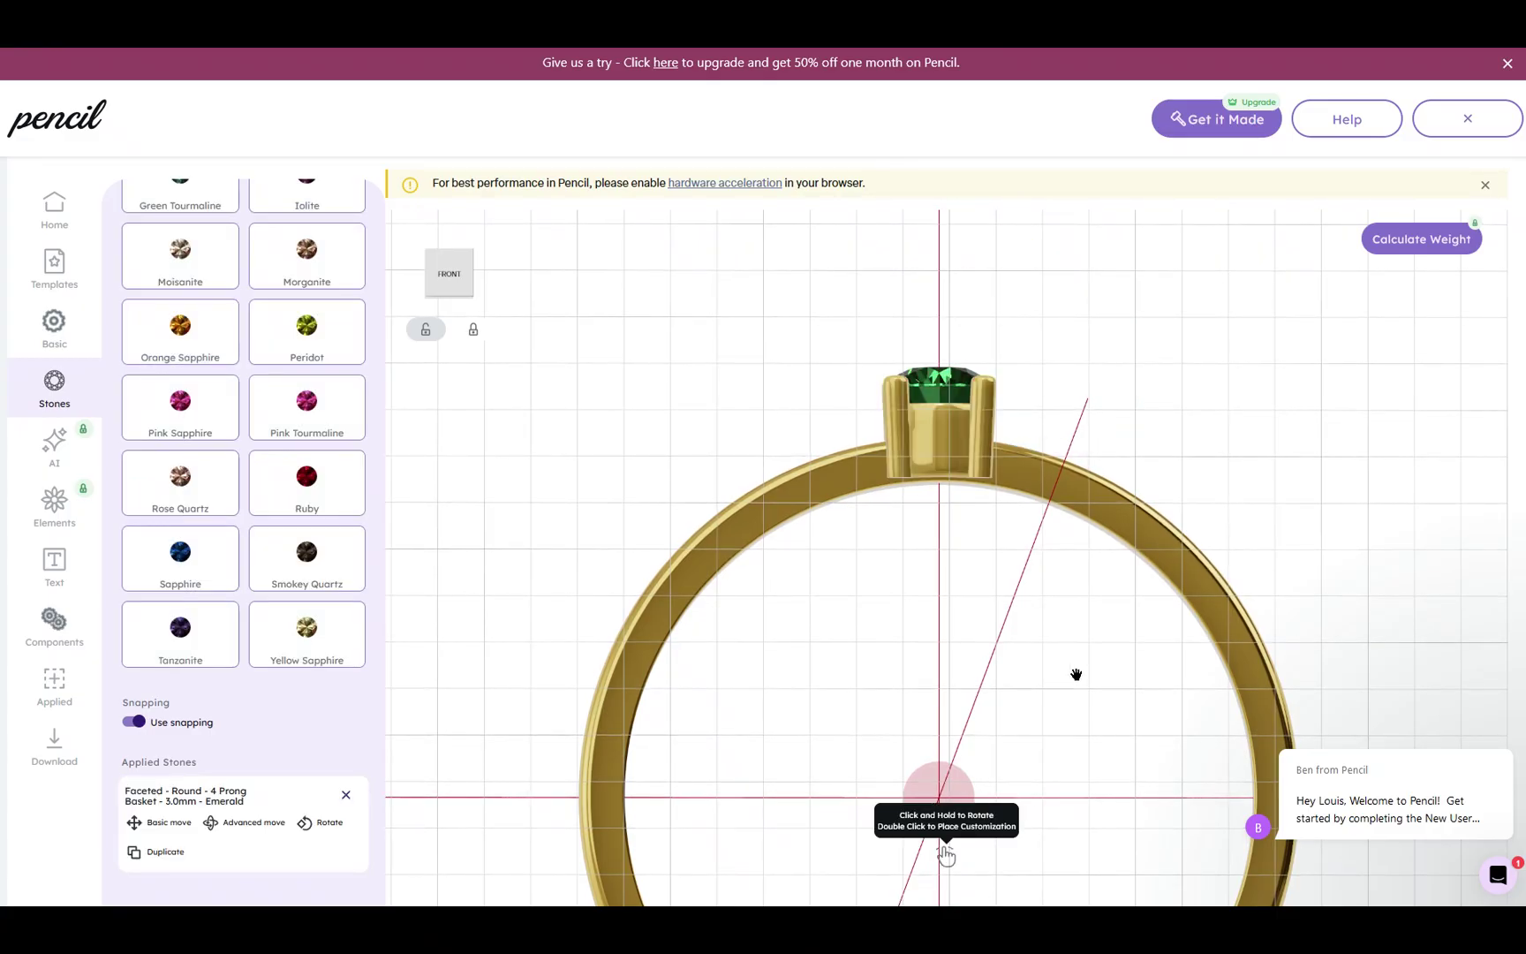
scroll(1033, 613, "down", 2)
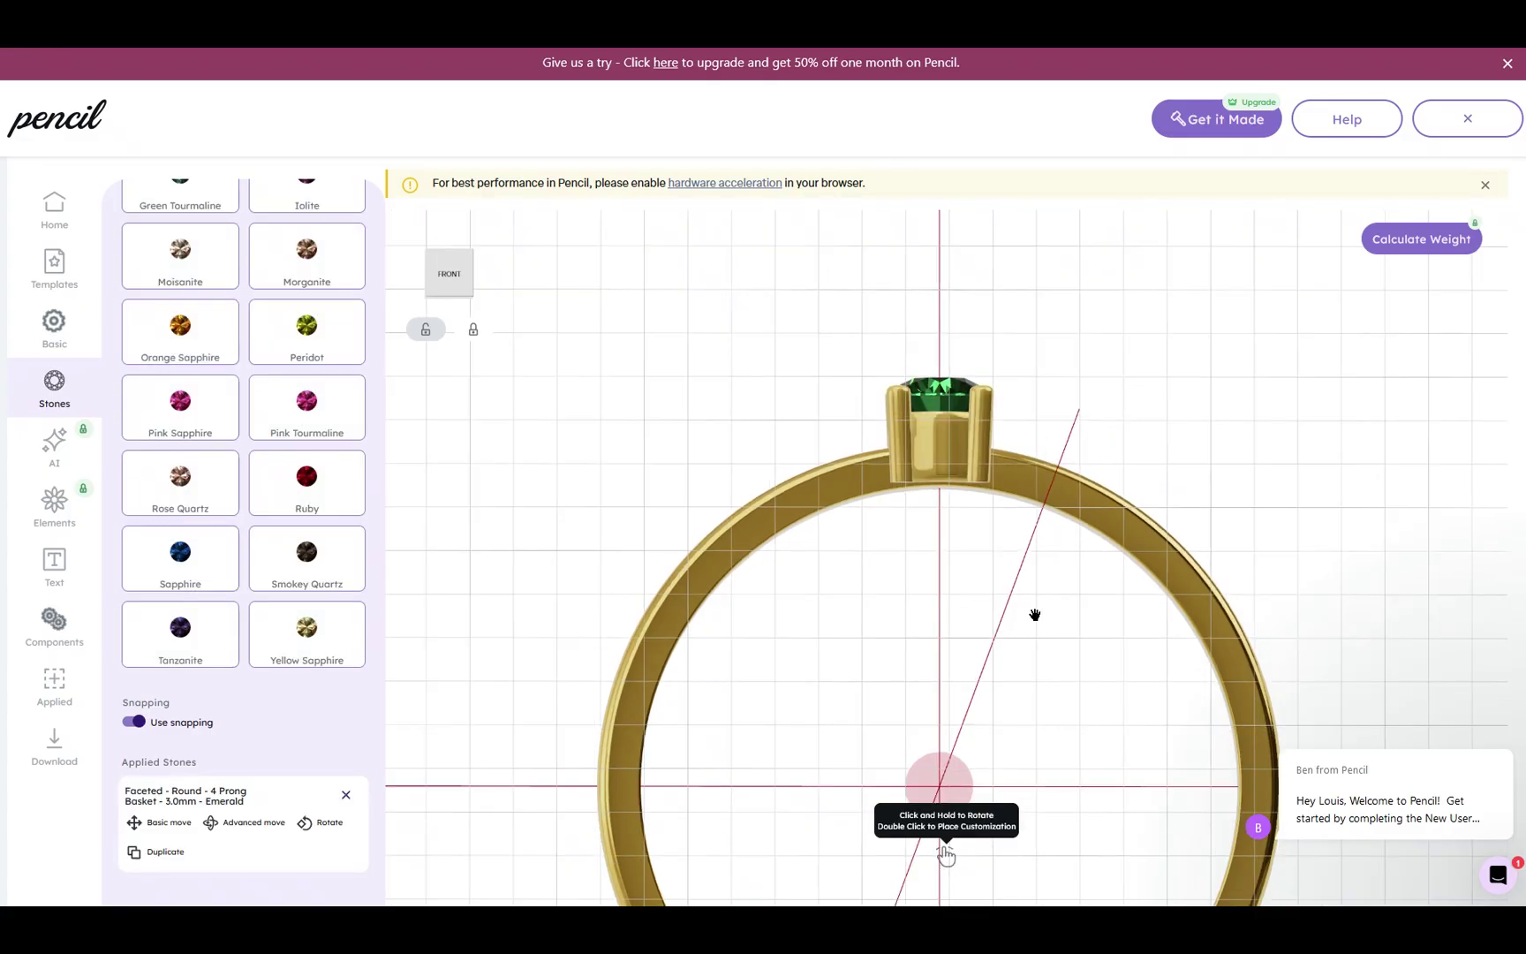
left_click(940, 466)
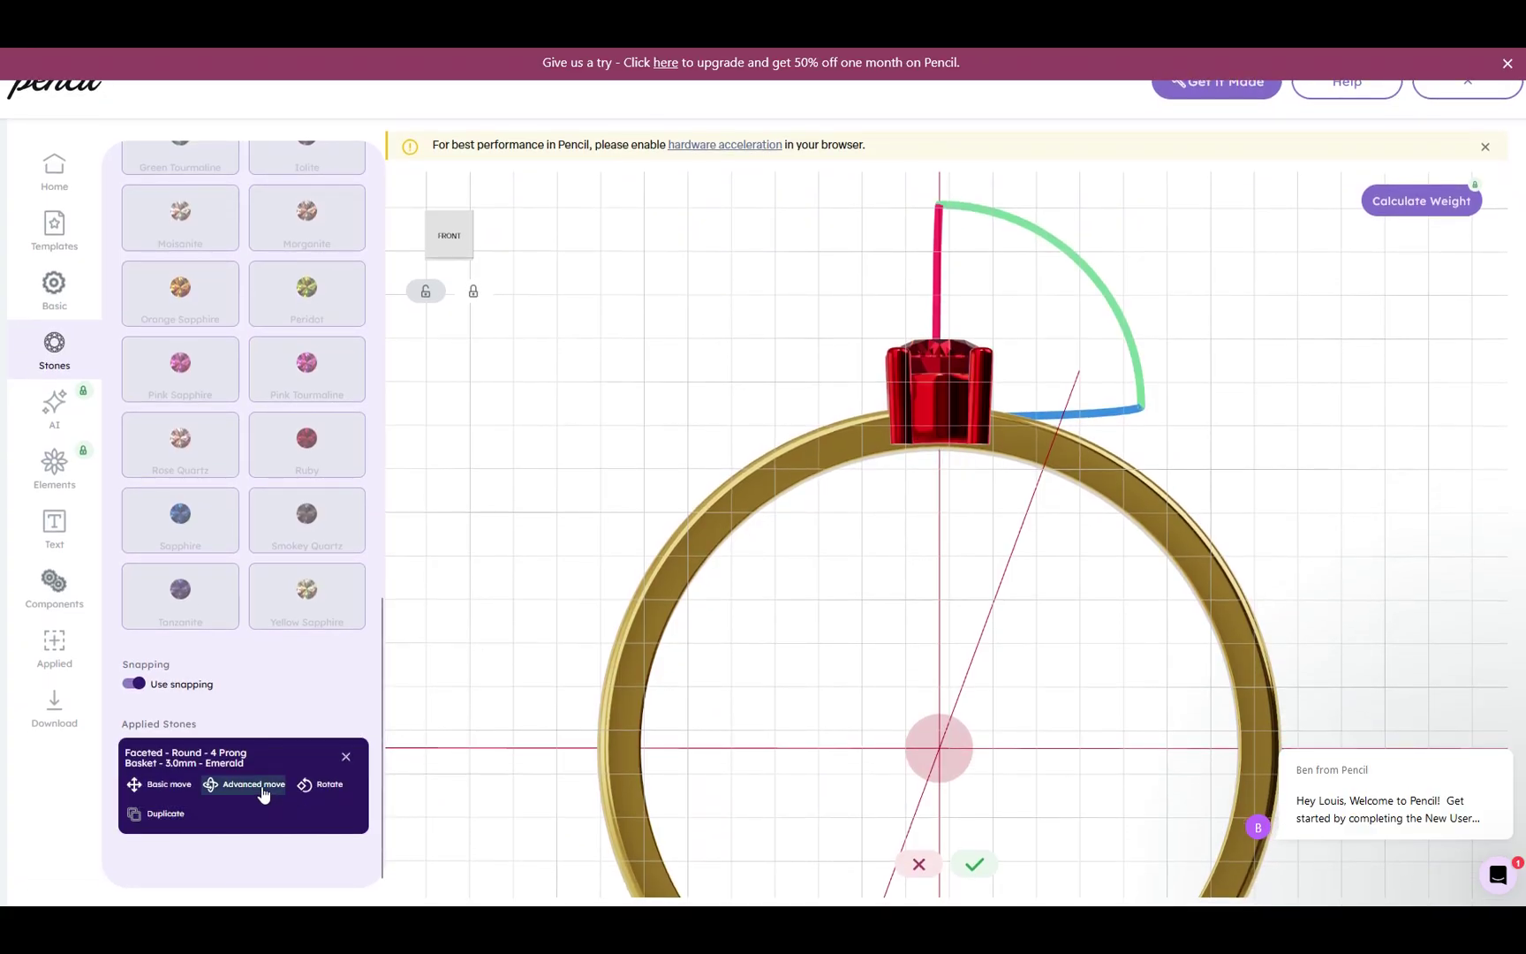
Step: Lower the emerald setting slightly along the vertical axis onto the band and confirm its position
left_click(262, 790)
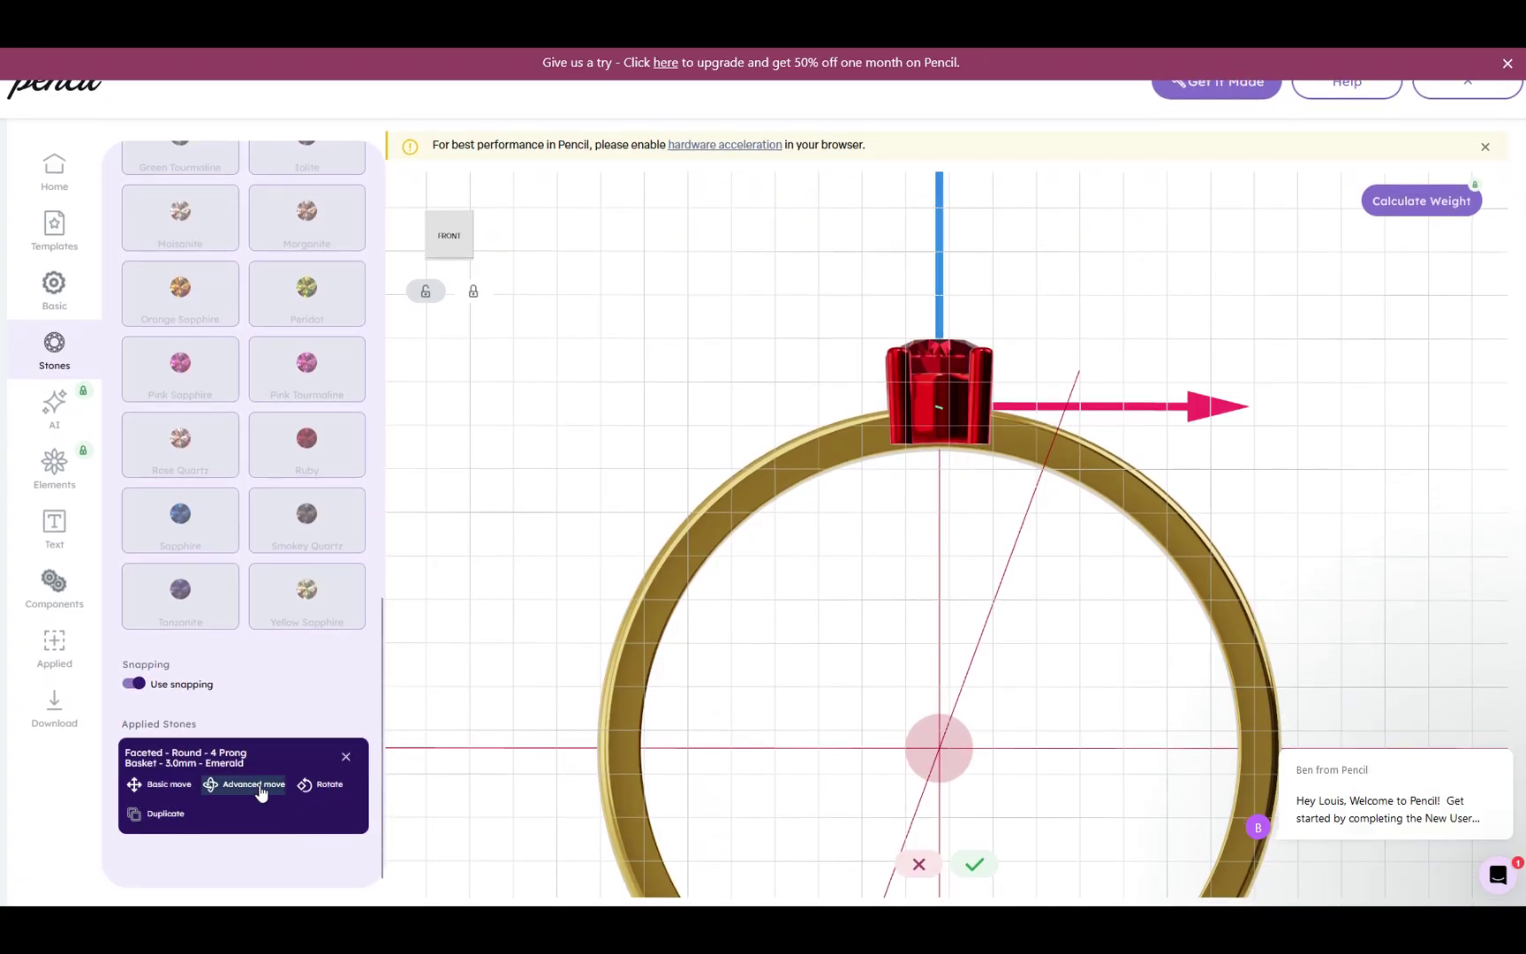
scroll(1056, 603, "down", 2)
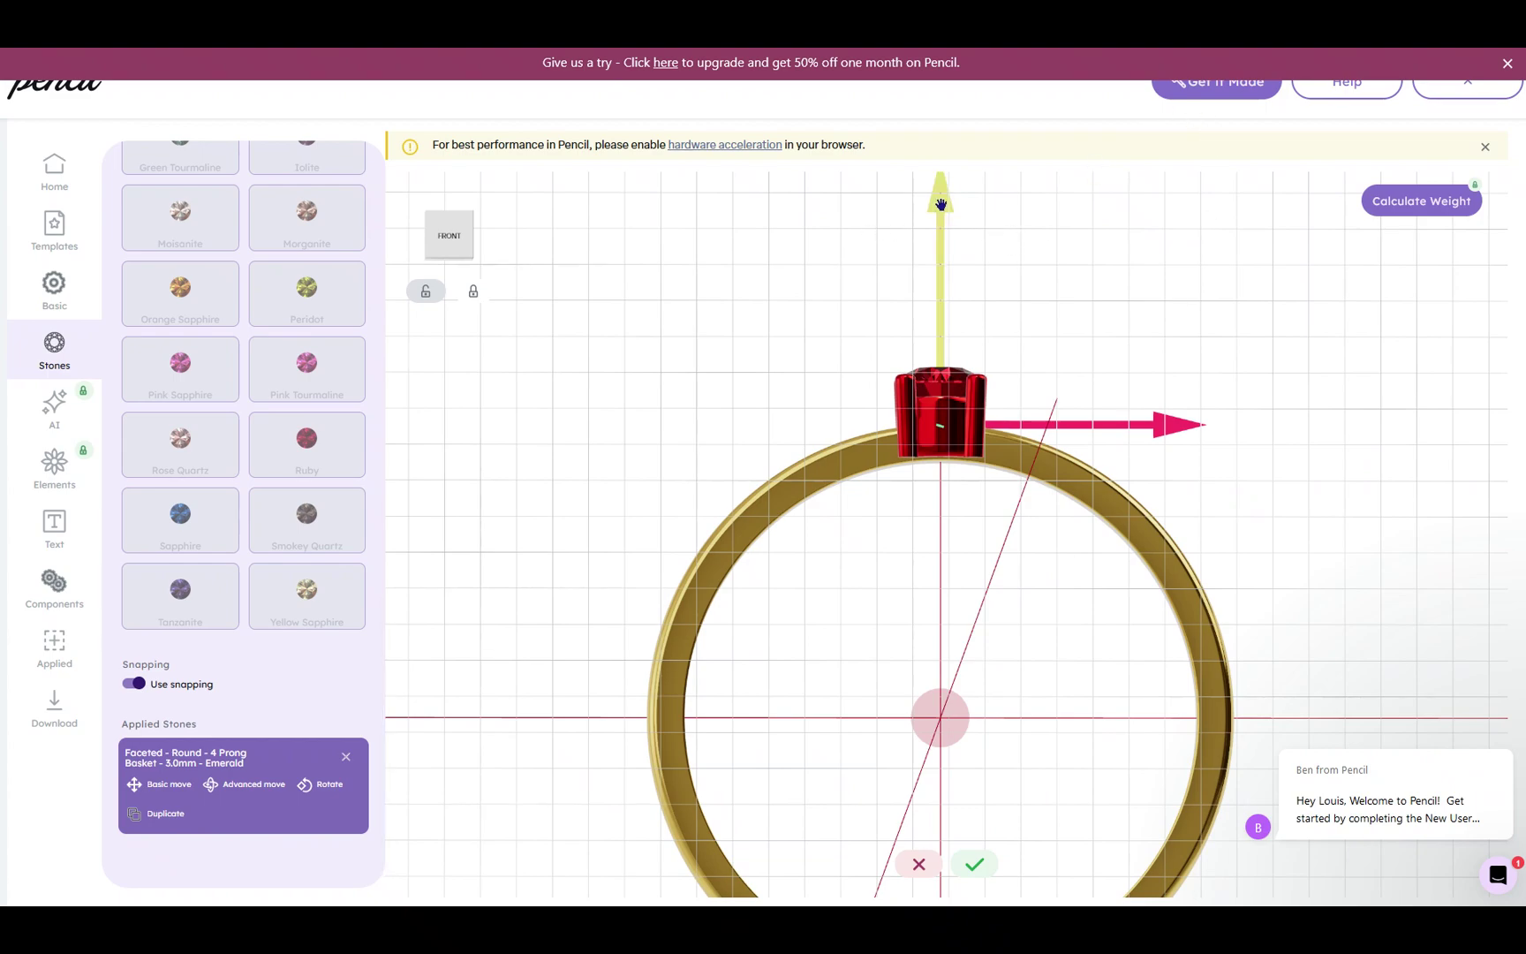
left_click_drag(942, 206, 942, 206)
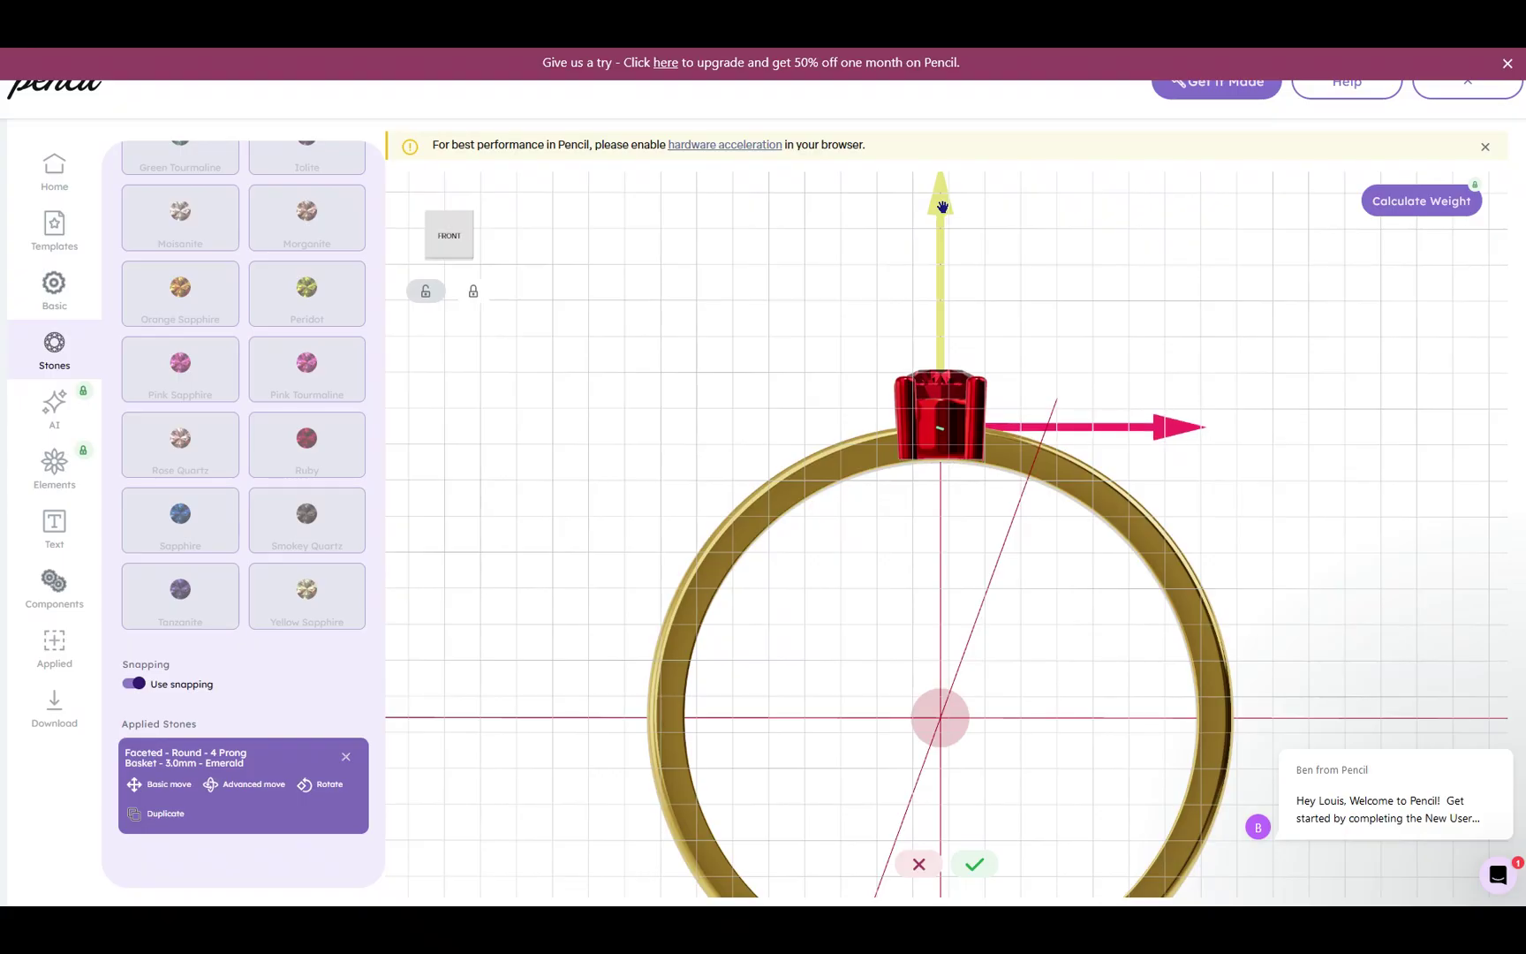
left_click_drag(942, 207, 942, 209)
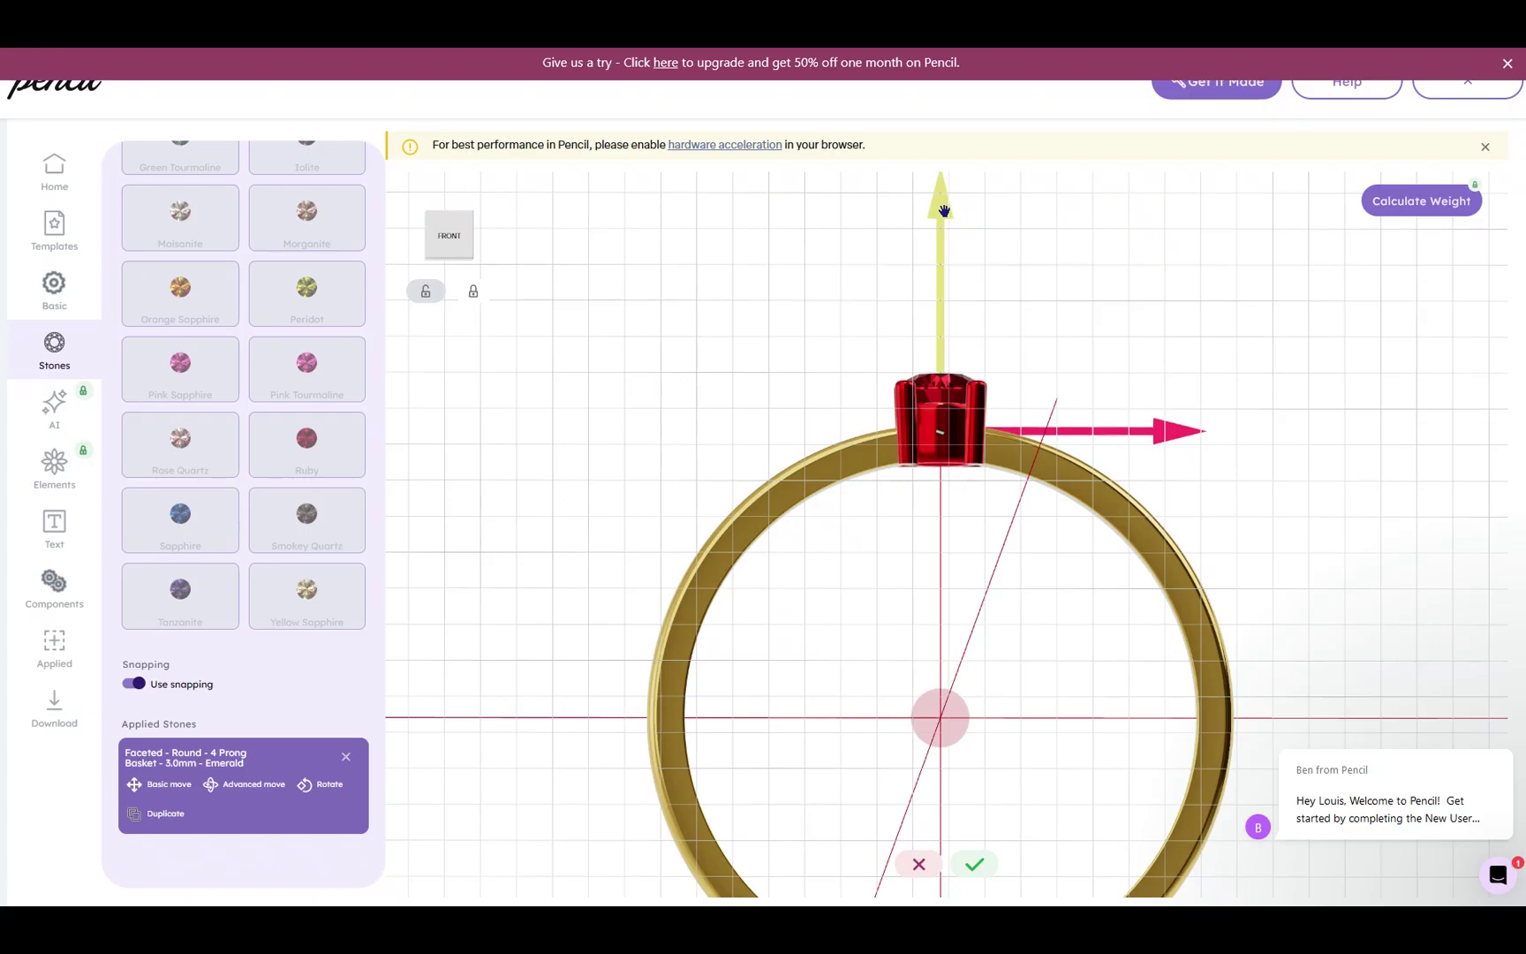
left_click(974, 870)
Step: Return to a perspective view of the finished emerald ring and dismiss the purple upgrade banner
left_click_drag(1169, 505, 1160, 468)
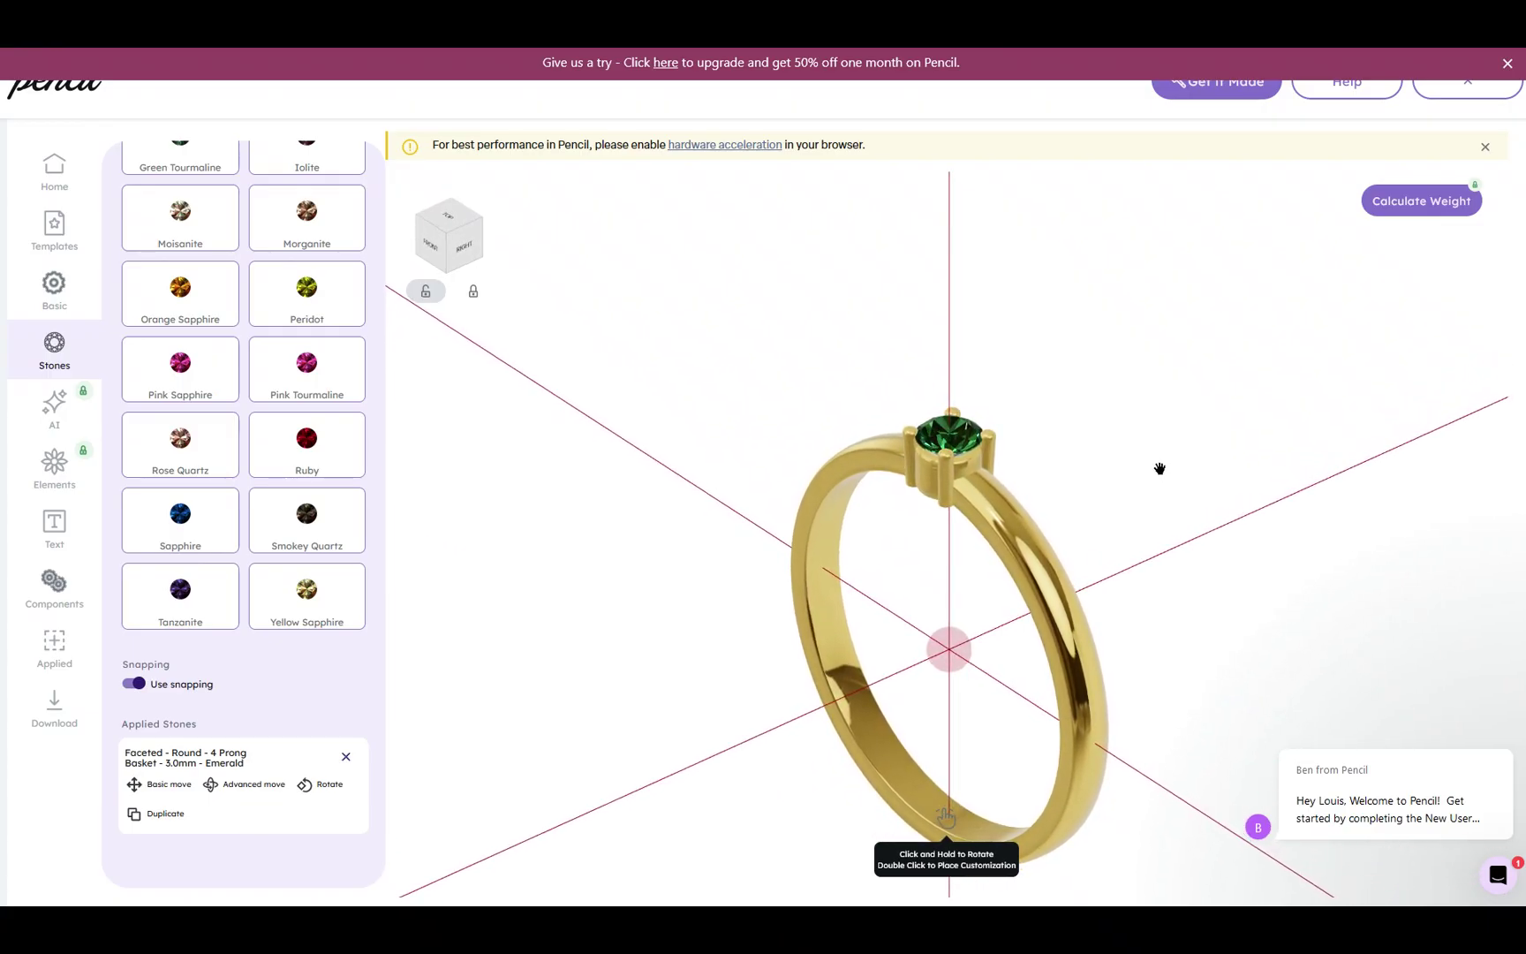
left_click(1507, 63)
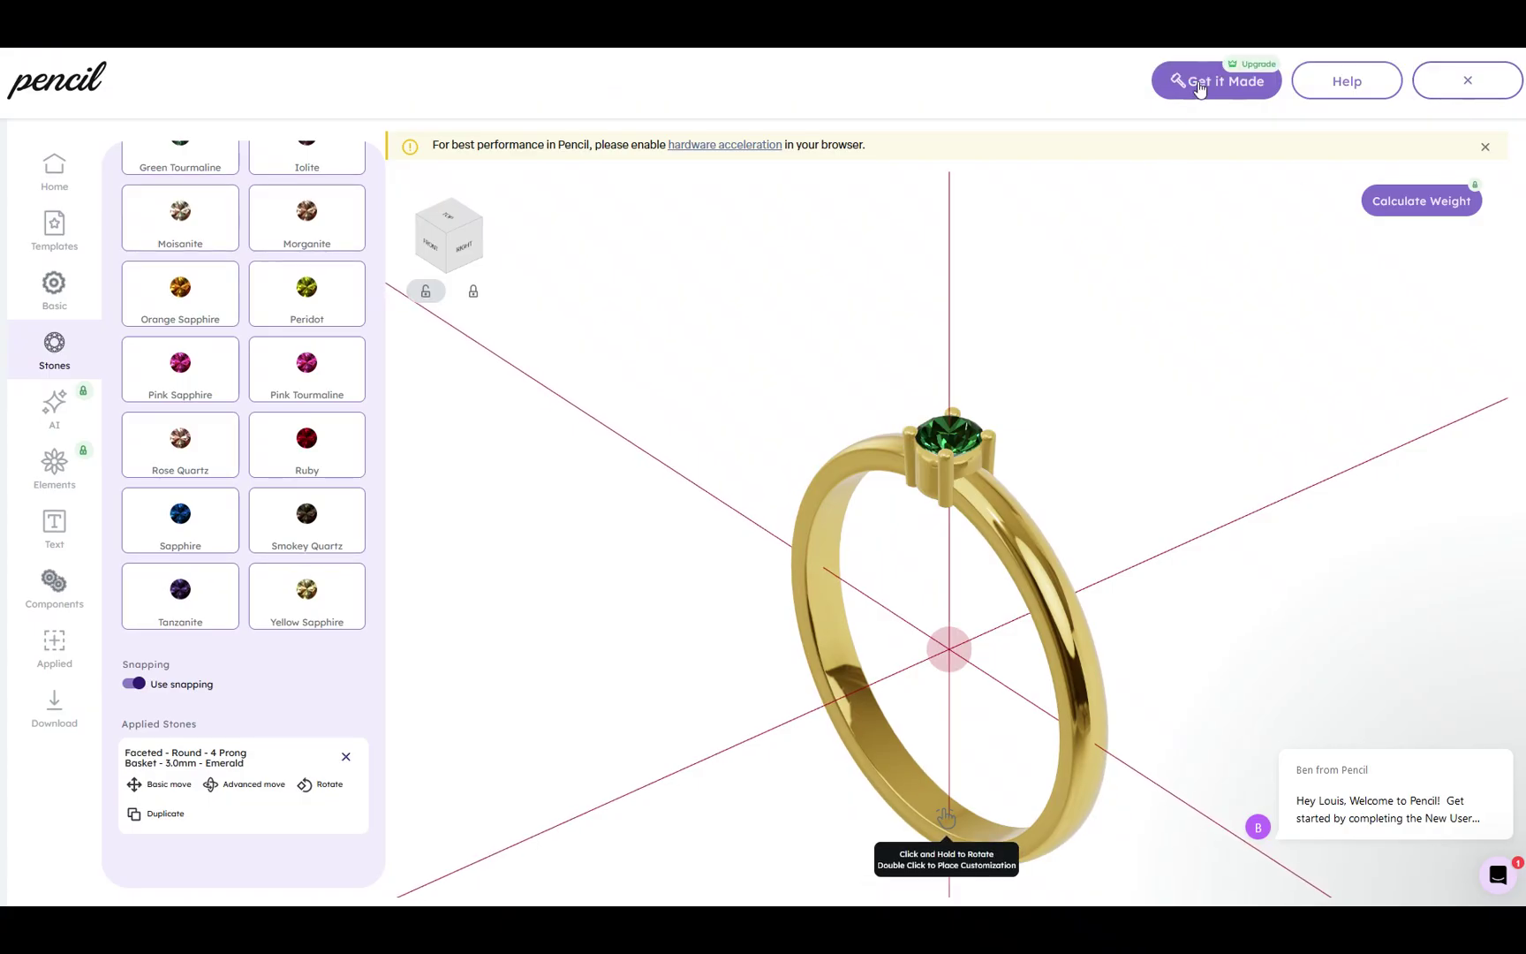